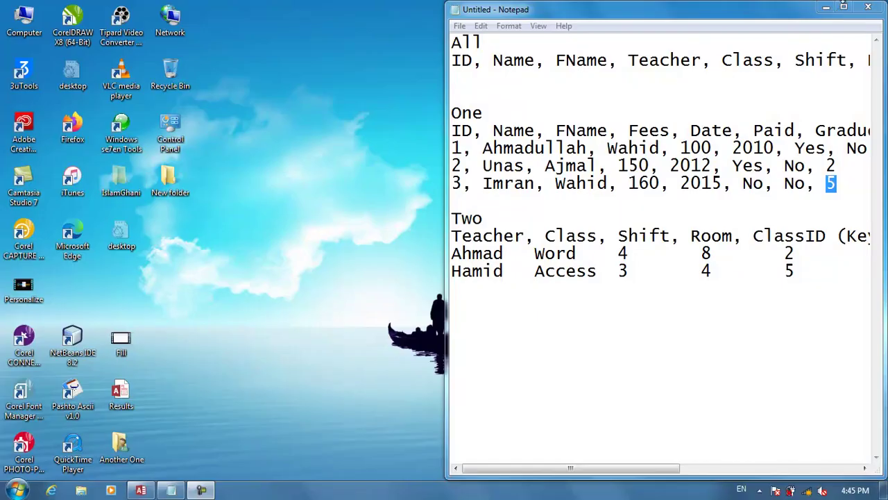
Review the table plan in the notes, highlighting the field list, the One and Two blocks, and ClassID
click(845, 8)
click(326, 110)
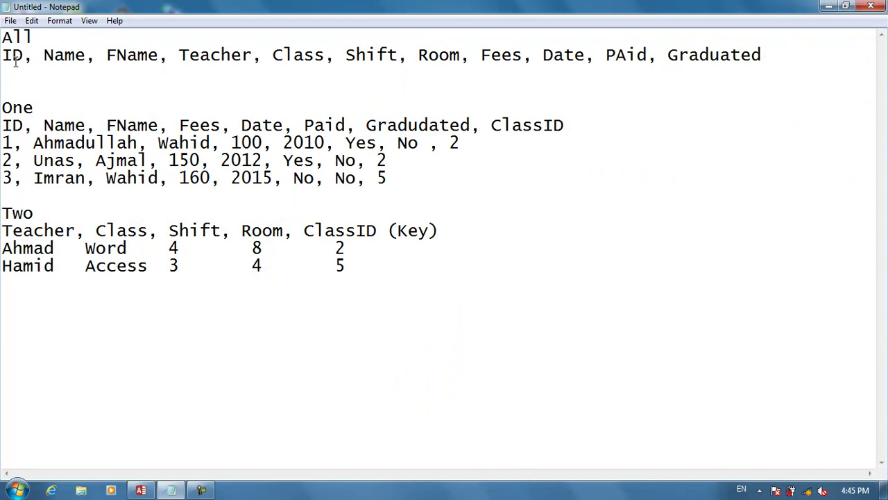
drag(4, 55, 204, 71)
drag(4, 55, 176, 73)
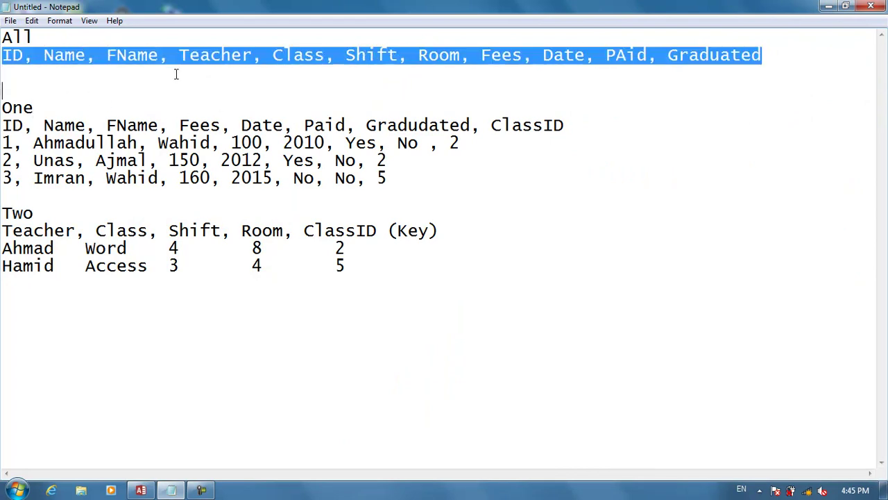
click(287, 44)
click(490, 33)
drag(636, 34, 761, 56)
drag(3, 231, 333, 203)
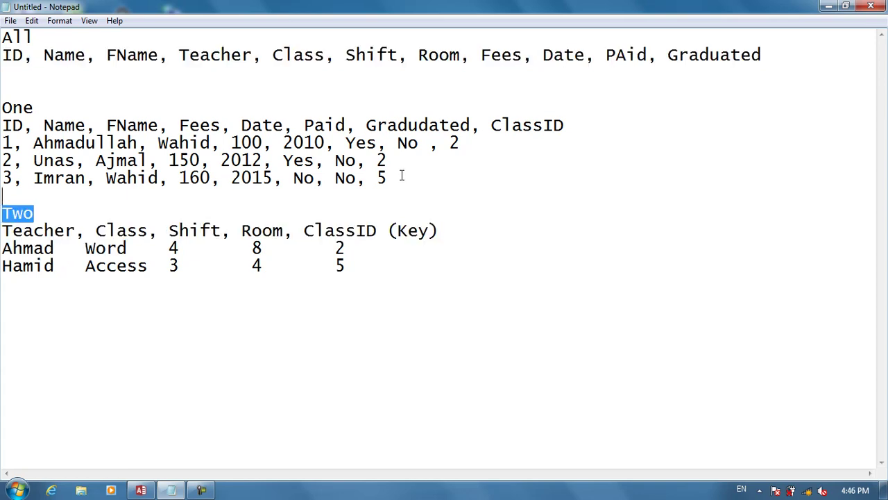
drag(401, 176, 3, 144)
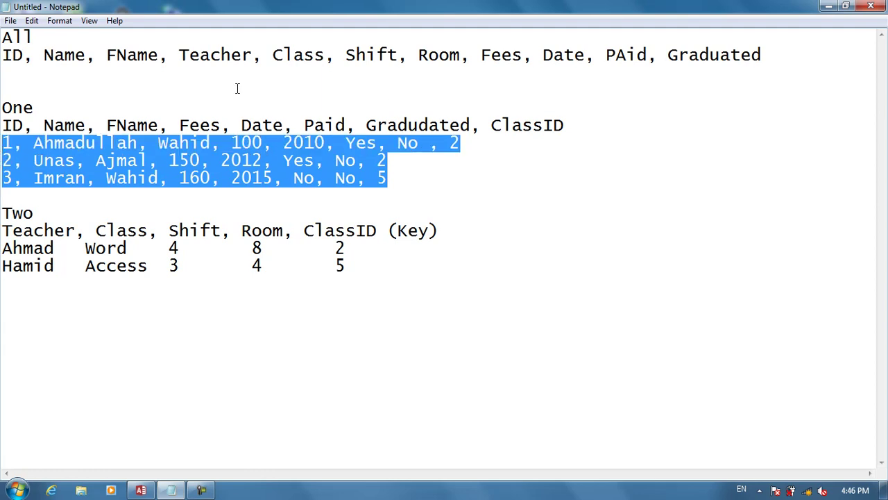
drag(491, 125, 566, 125)
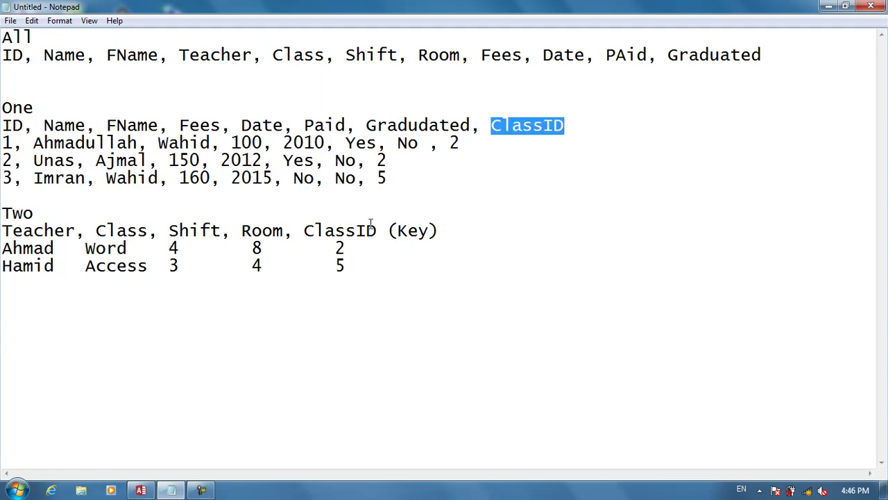
drag(300, 230, 444, 228)
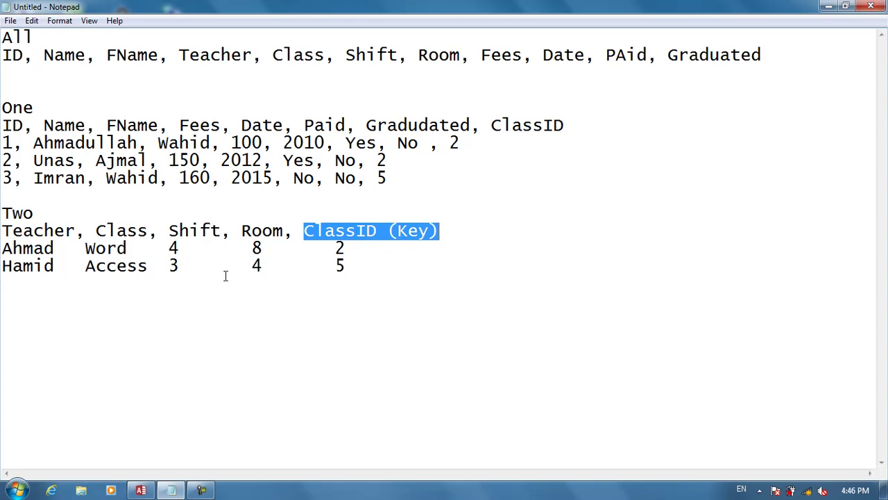
key(super+Right)
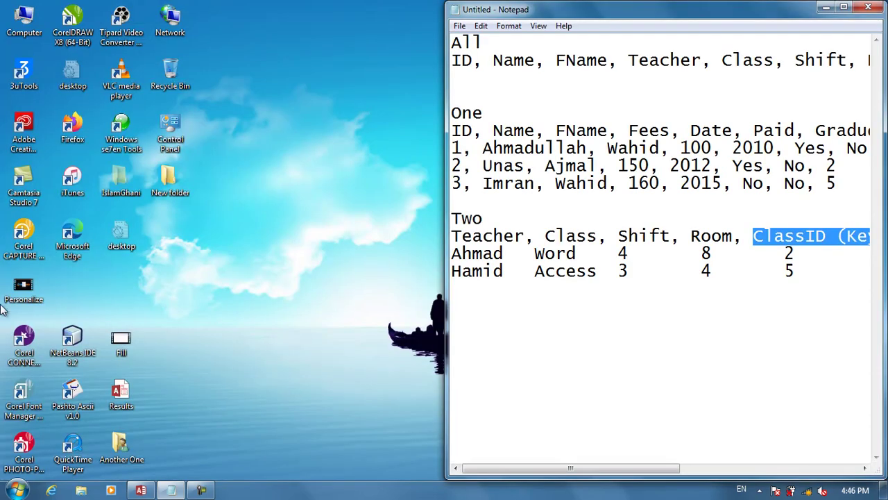
Delete all tables and the query, including the City and Classes relationships, then start a blank table in Design view
click(139, 490)
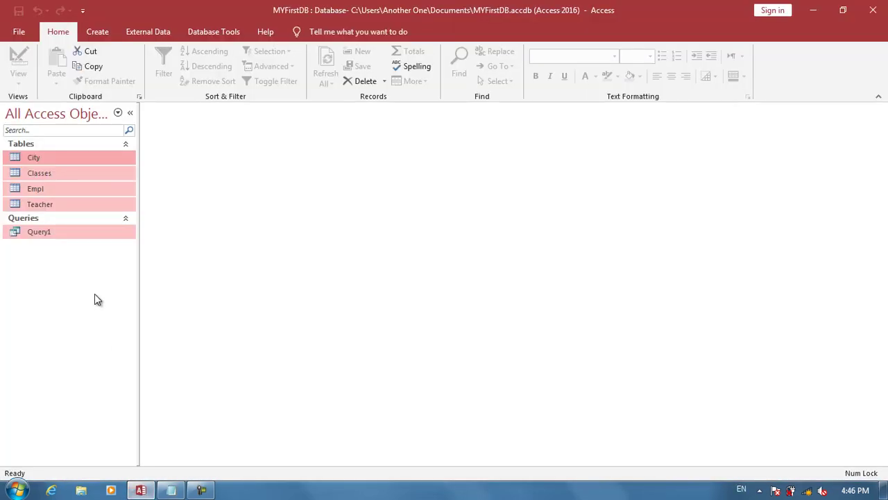
key(super+Left)
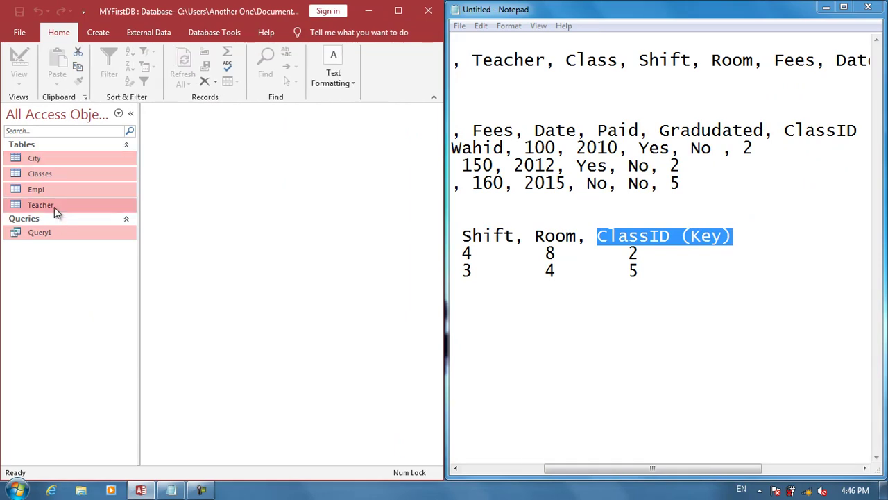
right_click(55, 206)
click(96, 313)
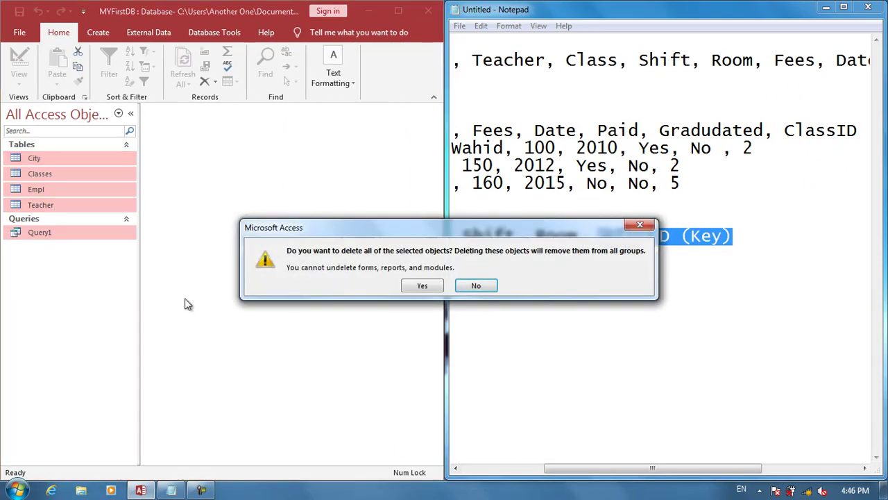
key(Return)
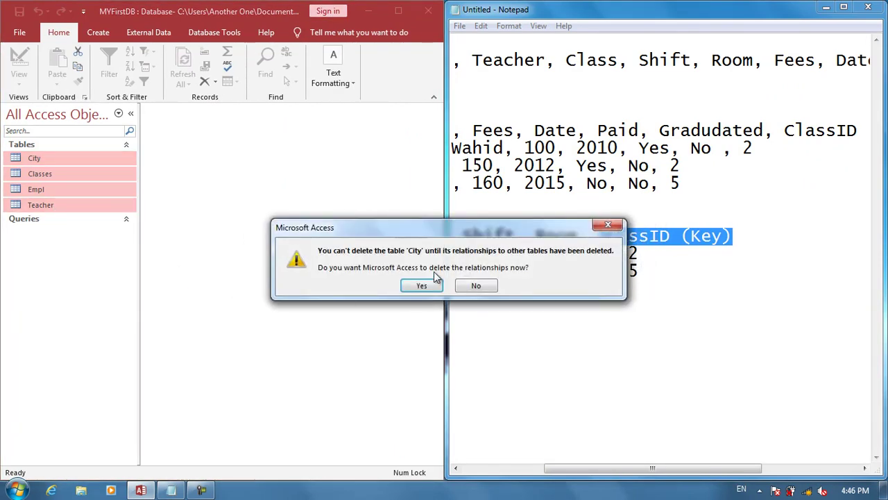
click(423, 283)
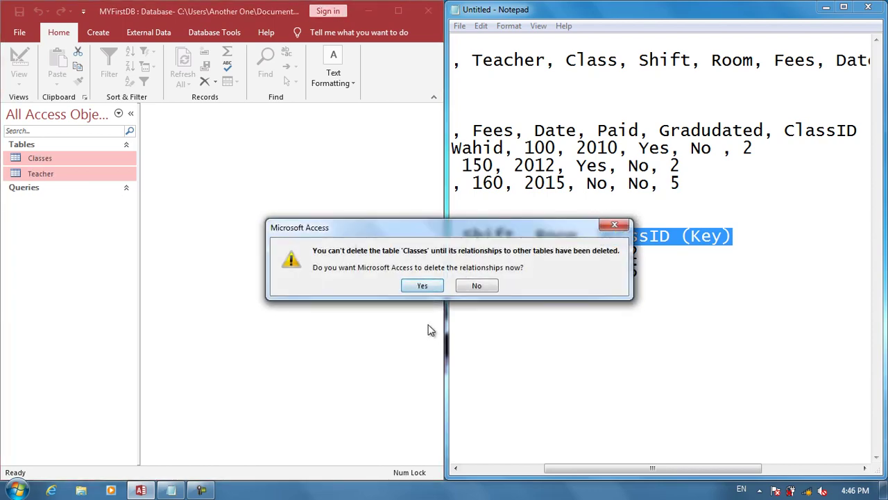
click(420, 283)
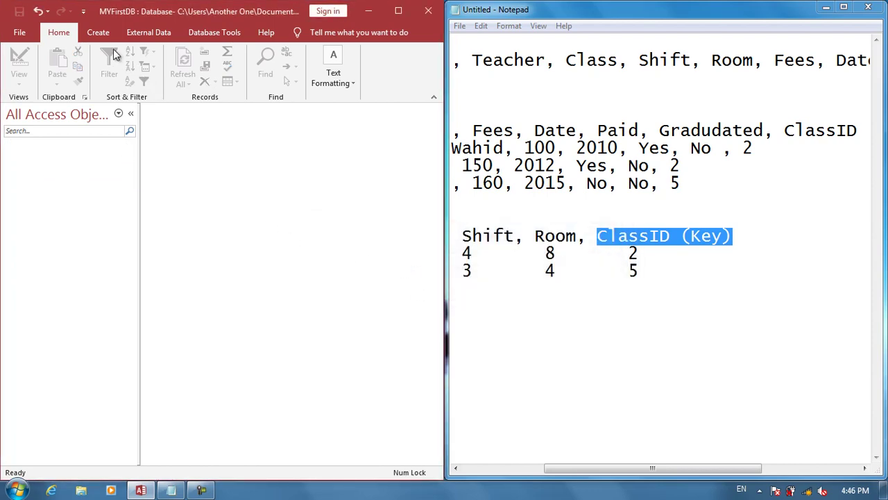
click(98, 31)
click(101, 70)
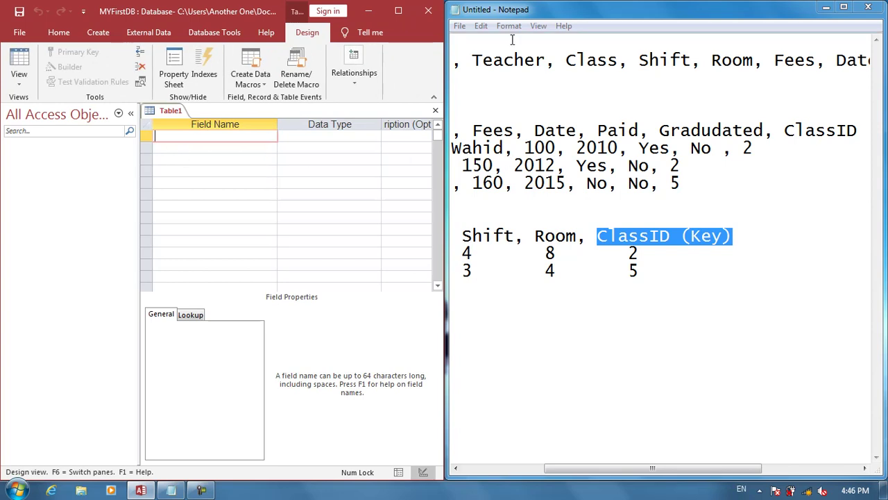
Turn on Word Wrap in Notepad
click(560, 145)
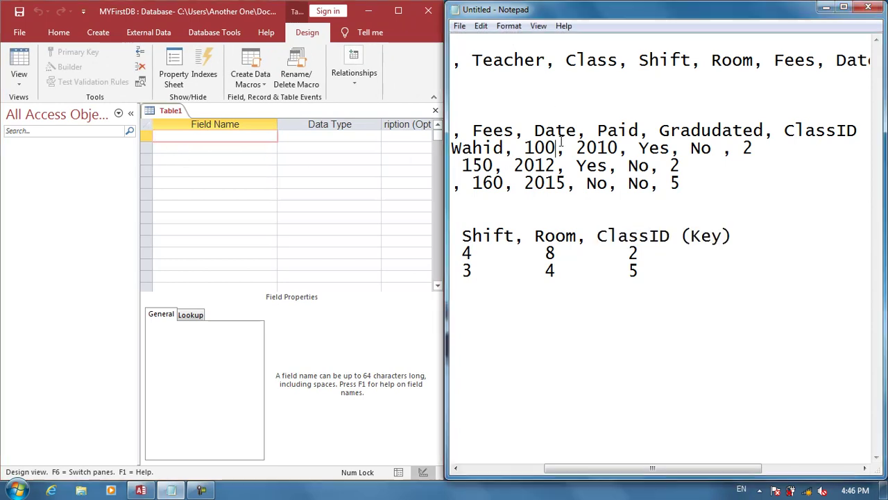
click(546, 26)
mouse_move(509, 26)
click(521, 40)
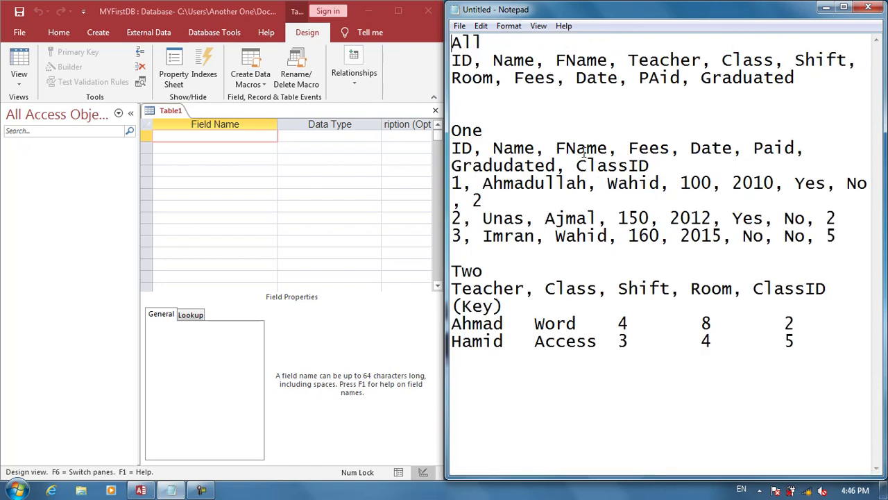
Set Notepad's font size to 12 and highlight the One table plan block
click(519, 25)
click(525, 55)
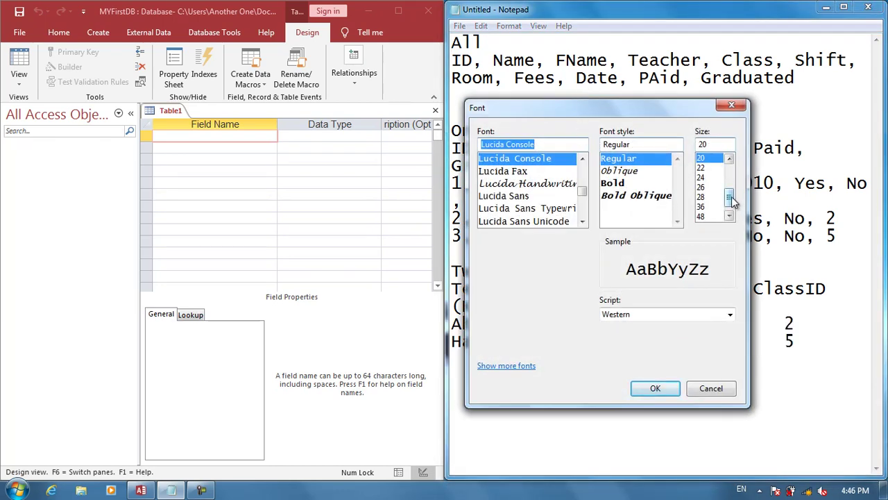
drag(730, 198, 729, 181)
click(703, 169)
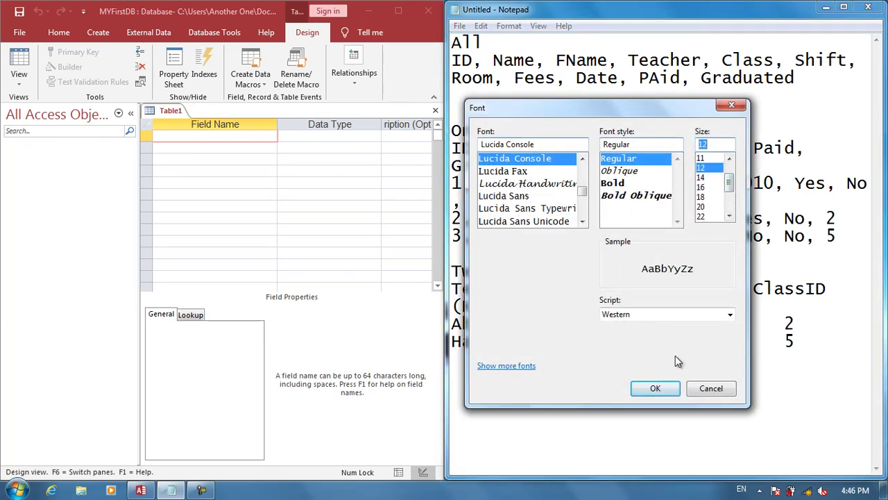
click(666, 388)
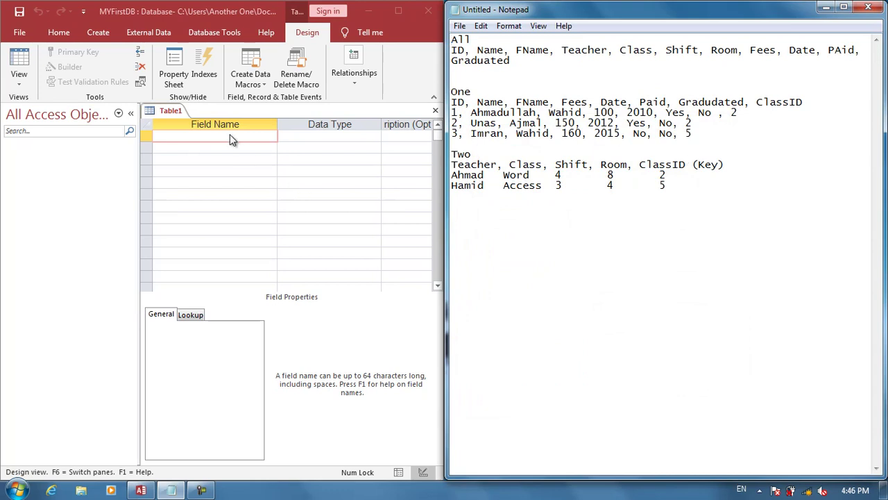
click(229, 136)
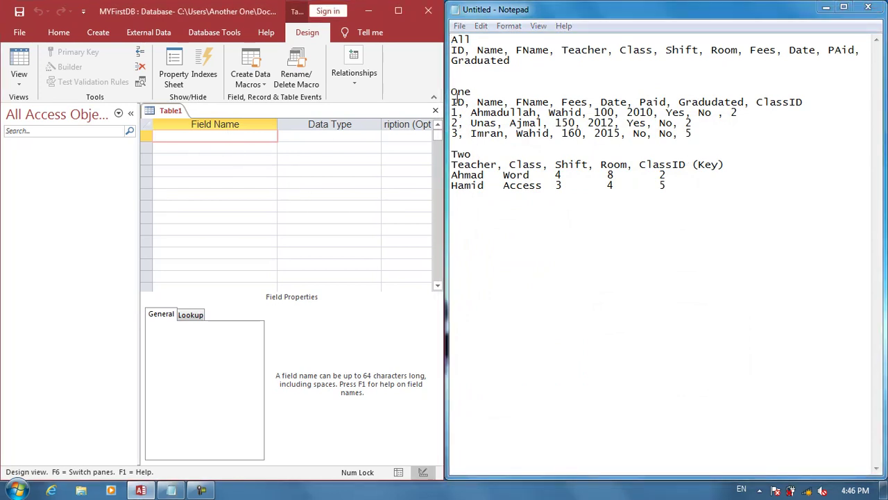
drag(452, 92, 693, 139)
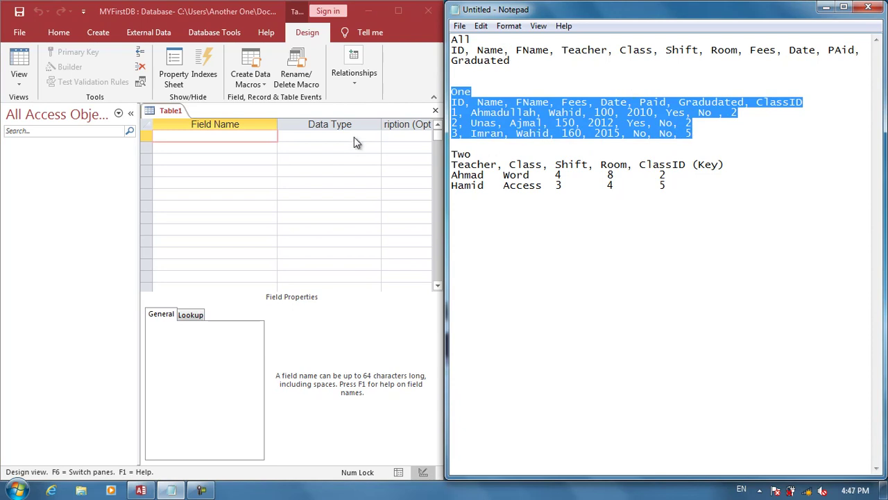
Enter an ID AutoNumber field plus Name and FName Short Text fields
click(172, 137)
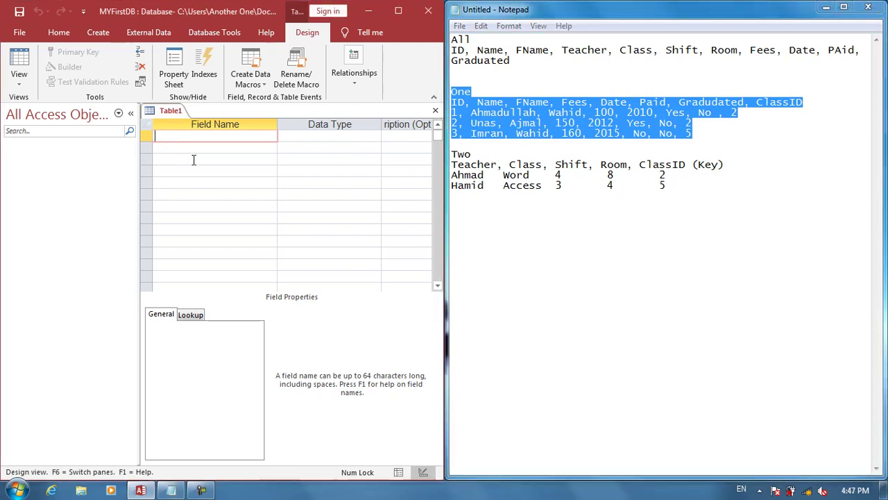
text(ID)
key(Tab)
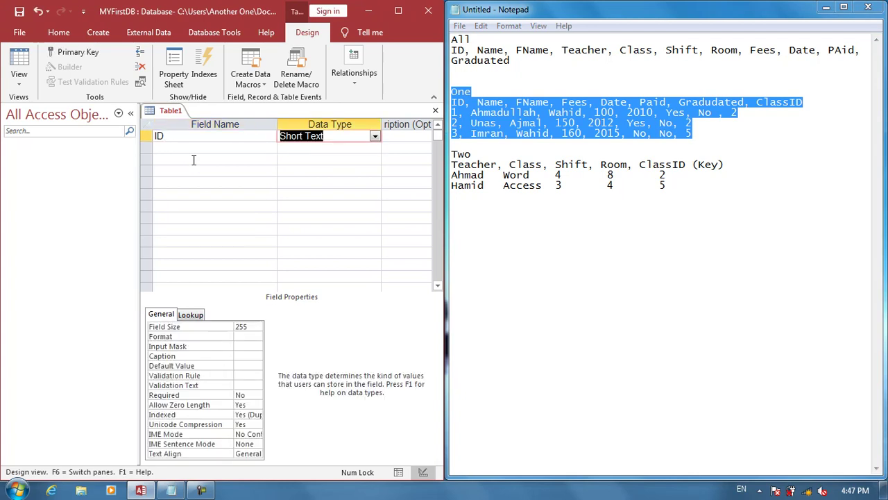
key(a)
key(Down)
key(shift+Tab)
text(NAm)
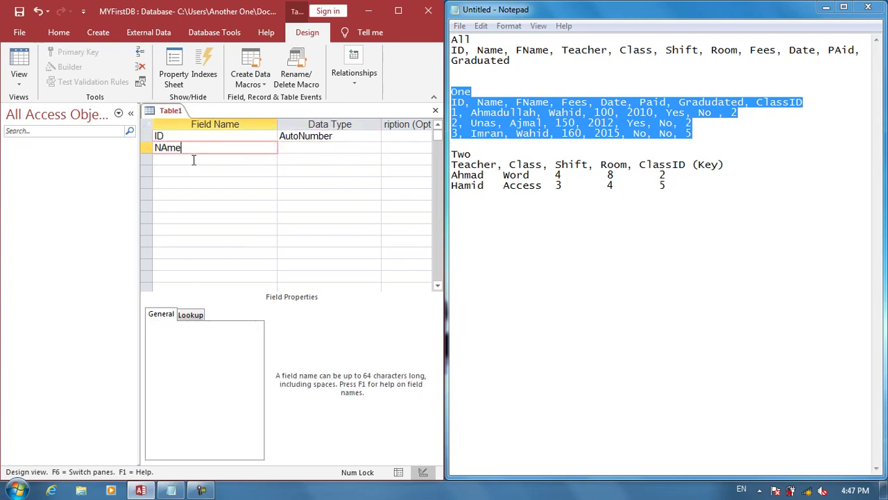
click(194, 160)
key(Return)
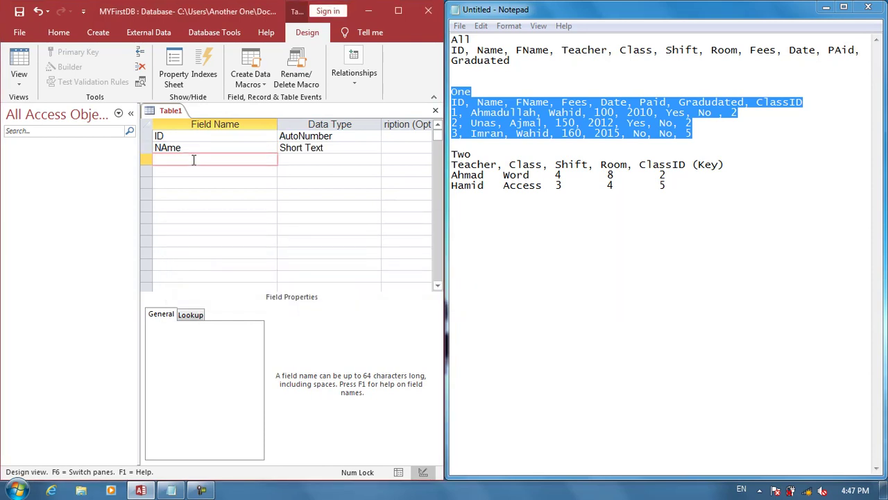
text(FName)
key(Down)
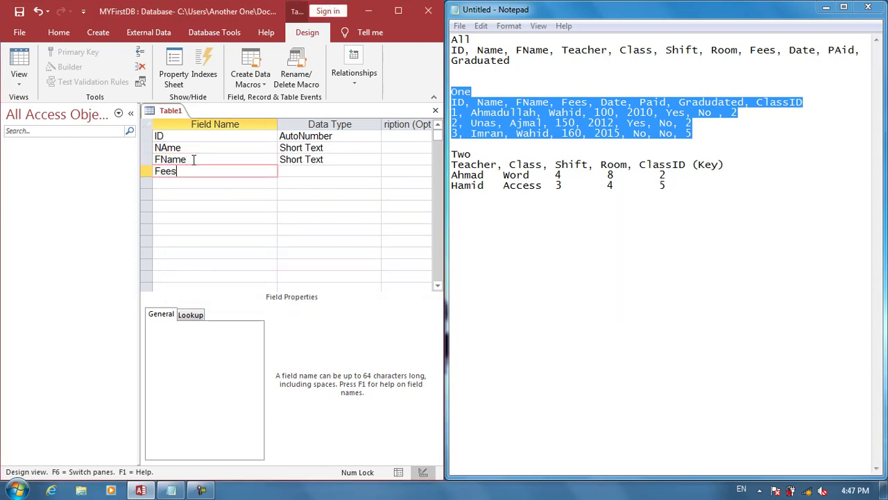
Add Fees as Currency and a Date field of type Date/Time with default value Date()
key(Return)
text(currency)
key(Down)
key(shift+Tab)
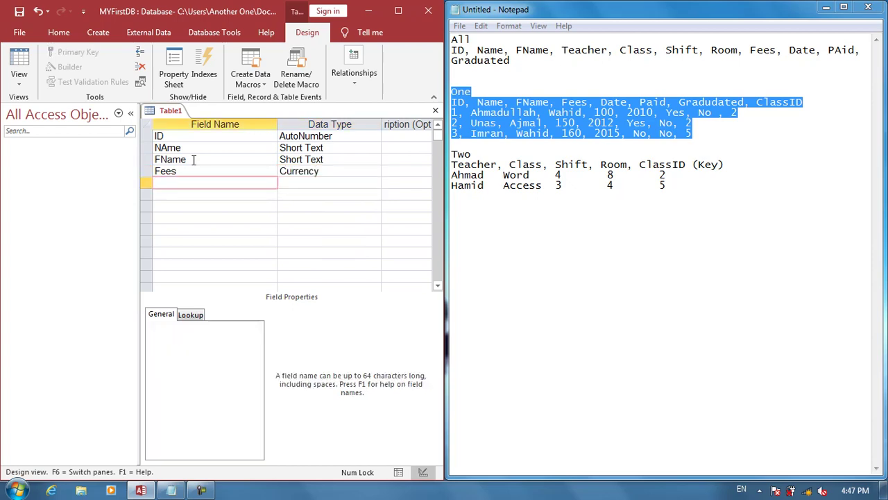
text(te)
key(Return)
key(Return)
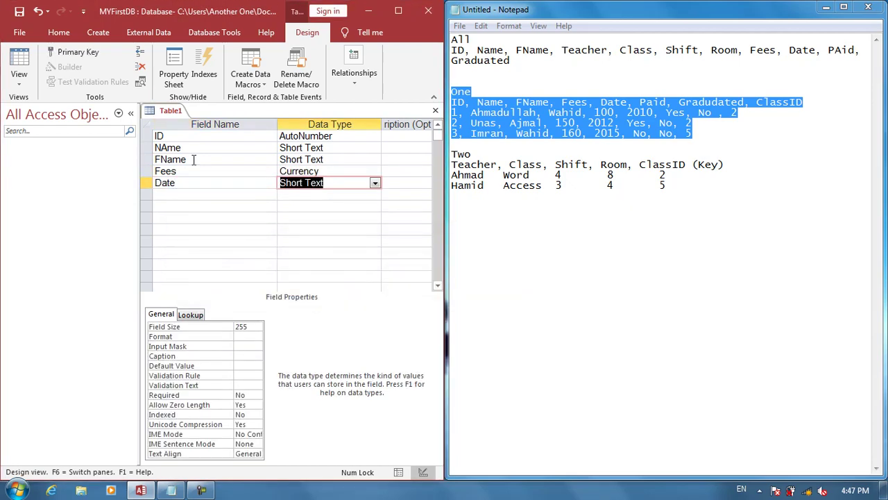
text(da)
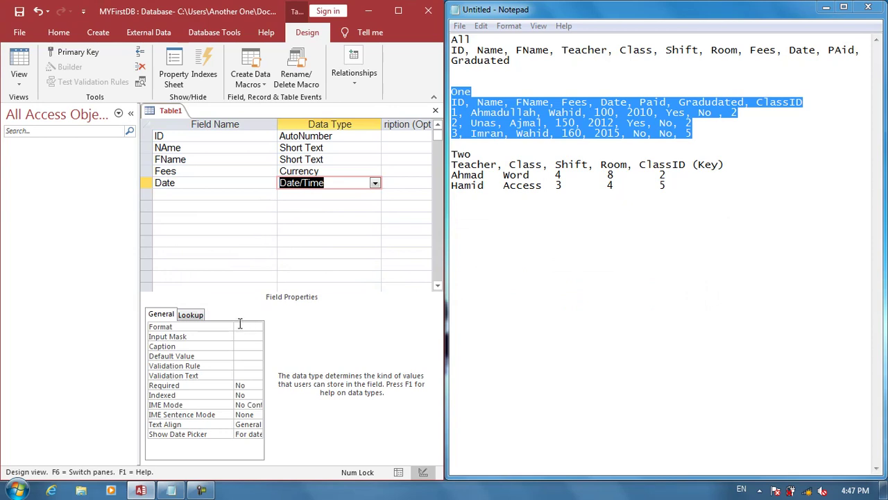
click(243, 356)
text(=date)
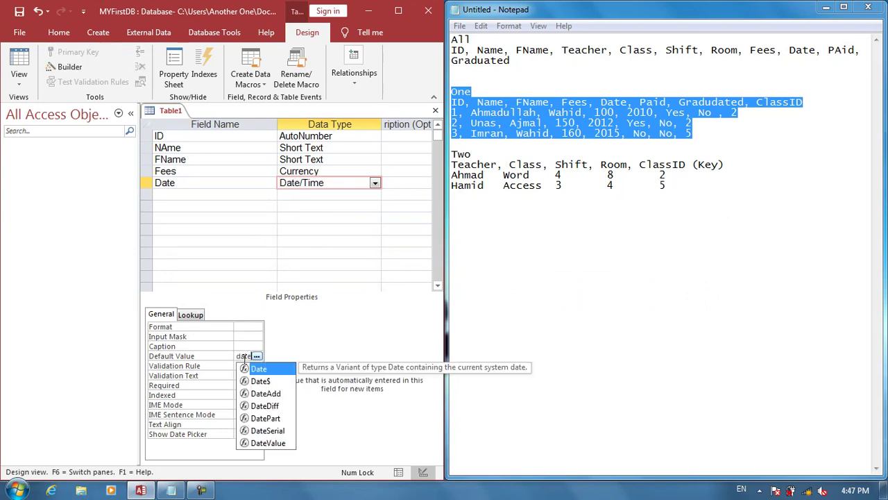
key(Tab)
key(Return)
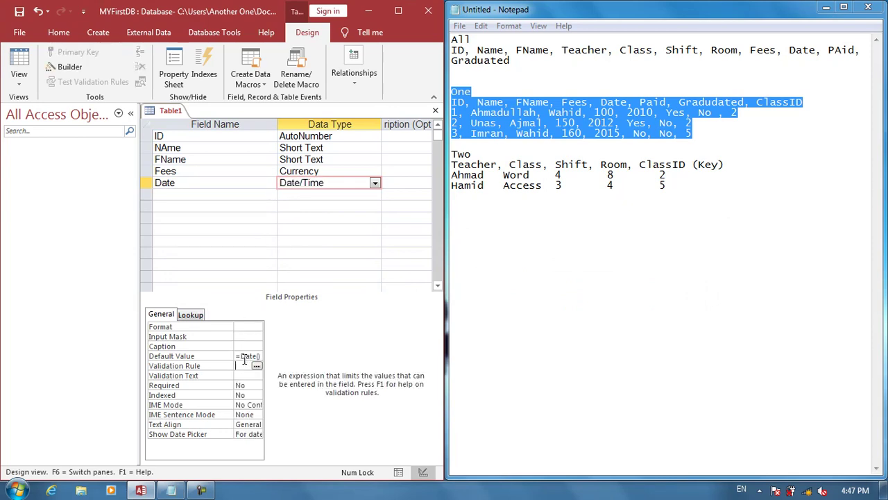
Add Paid and Graduated as Yes/No fields
click(215, 197)
text(Pai)
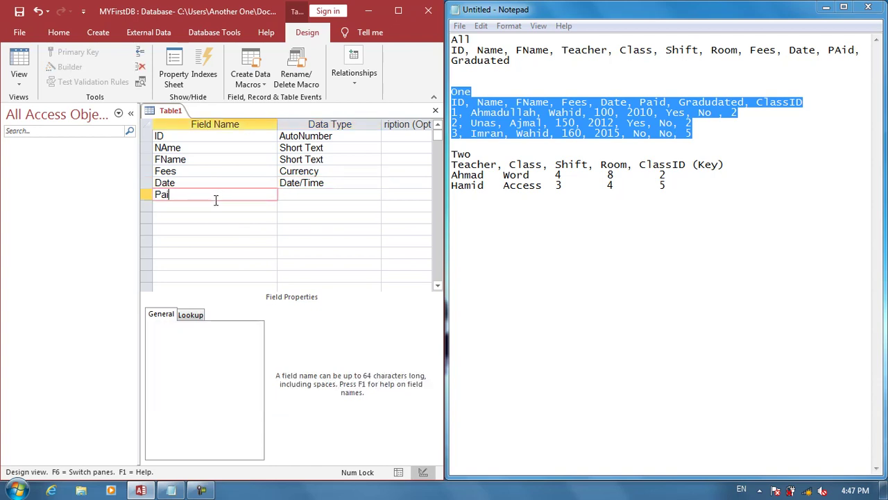
text(d)
key(Tab)
text(y)
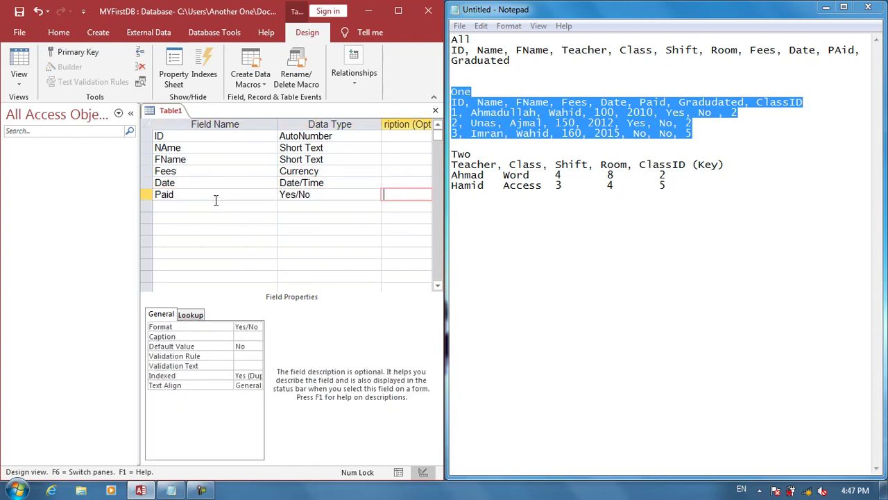
key(Down)
click(215, 201)
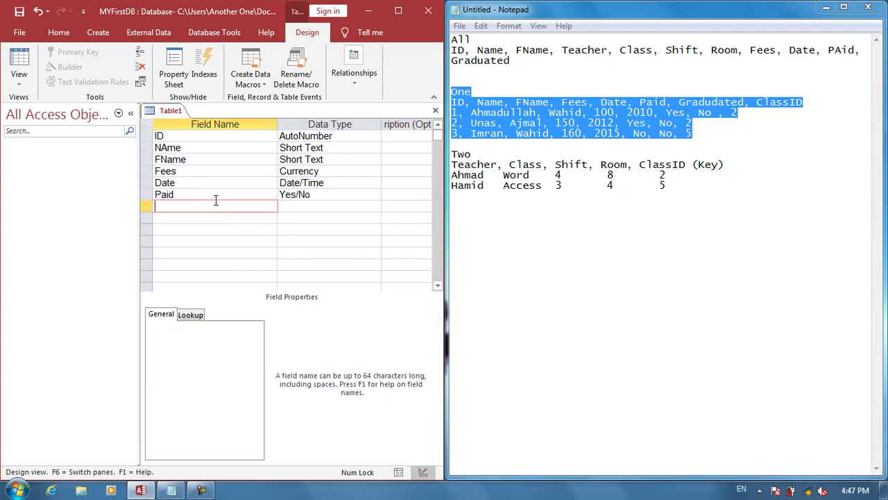
text(Graduate)
text(d)
key(Tab)
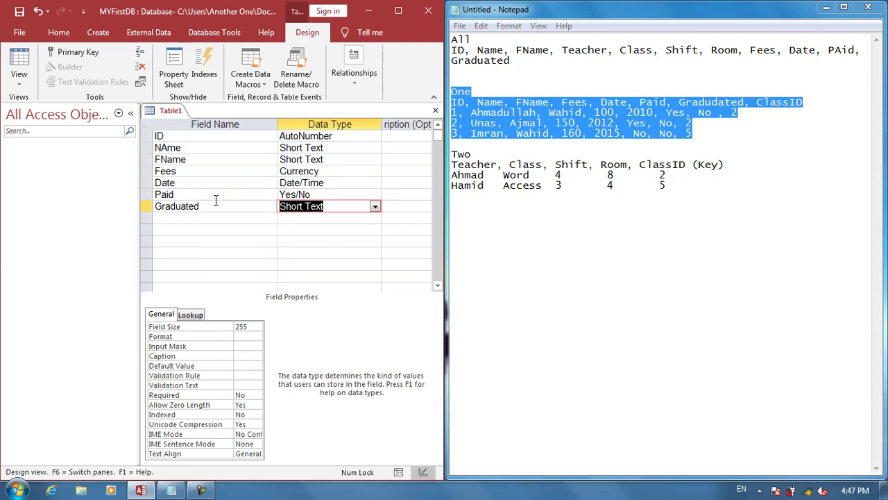
text(y)
key(Tab)
key(Tab)
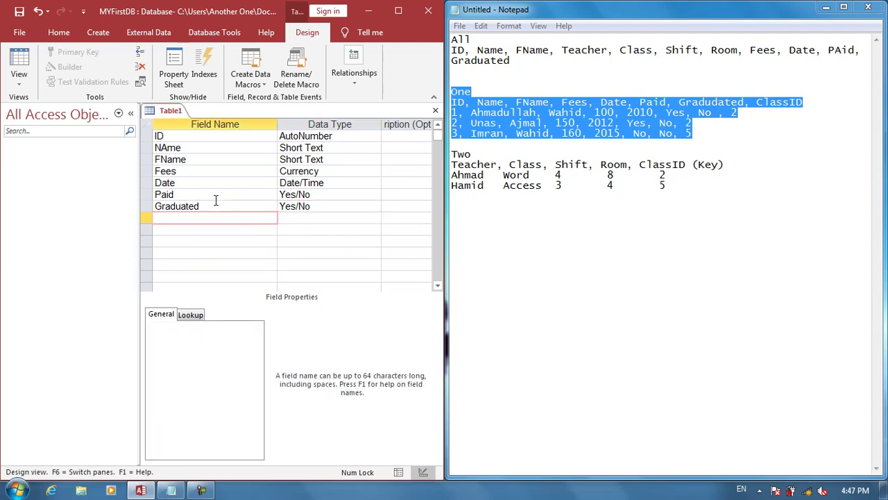
Save the table as Student without a primary key, close it, and start another table design
key(ctrl+s)
text(S)
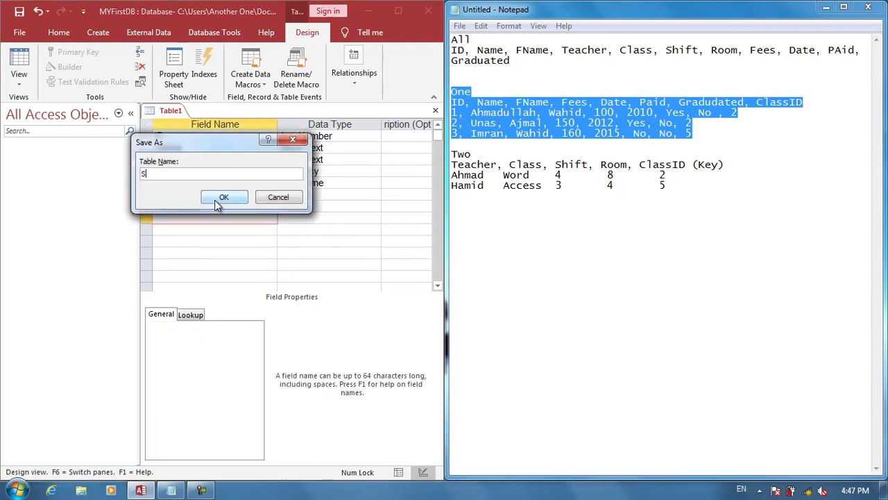
text(tudent)
click(215, 199)
key(Tab)
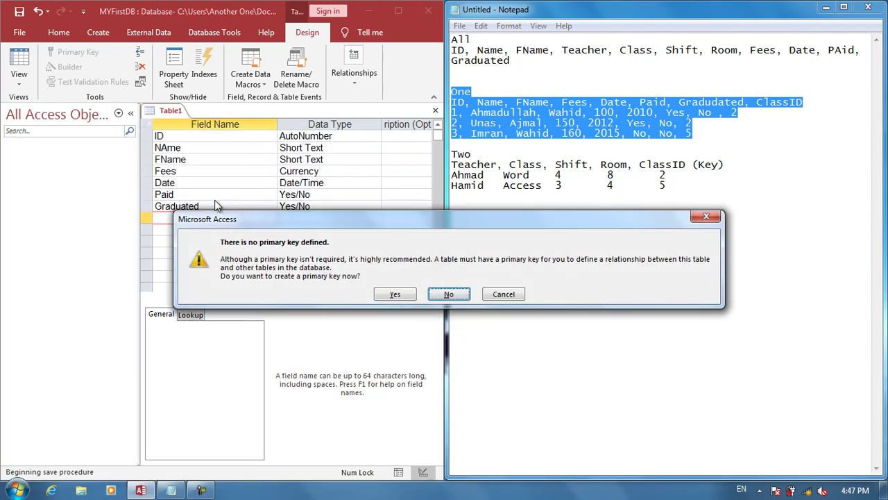
key(Return)
key(ctrl+w)
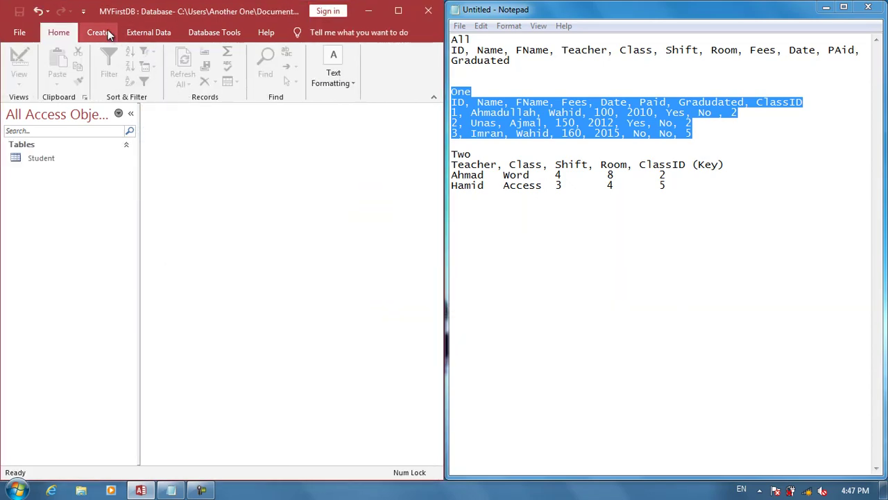
click(104, 31)
click(104, 66)
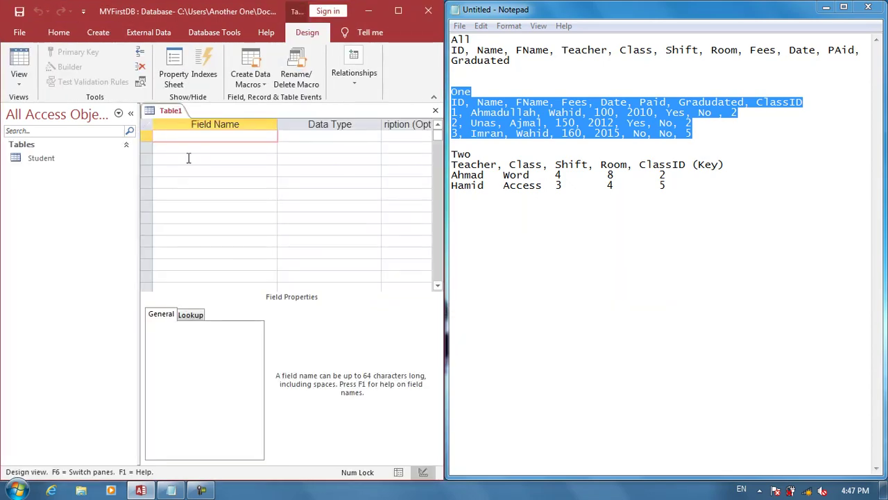
Select the Two block in the notes, then add Teacher and Class as Short Text fields
click(514, 190)
drag(668, 186, 410, 160)
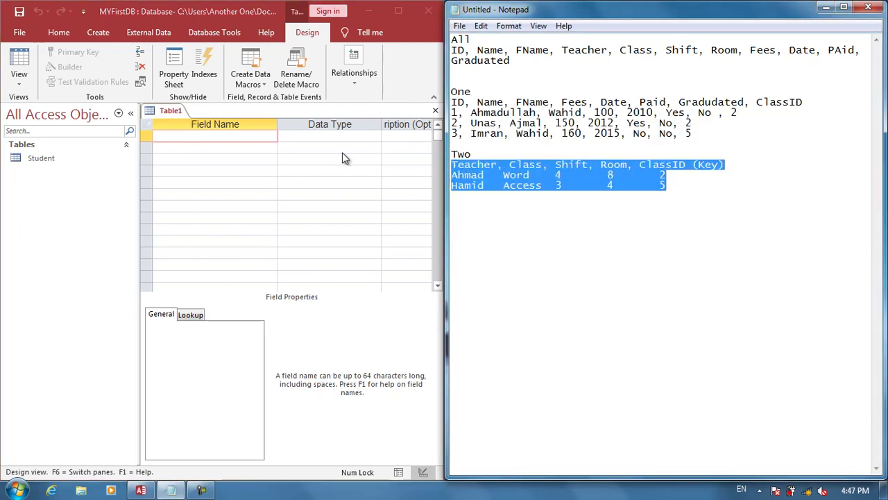
click(183, 140)
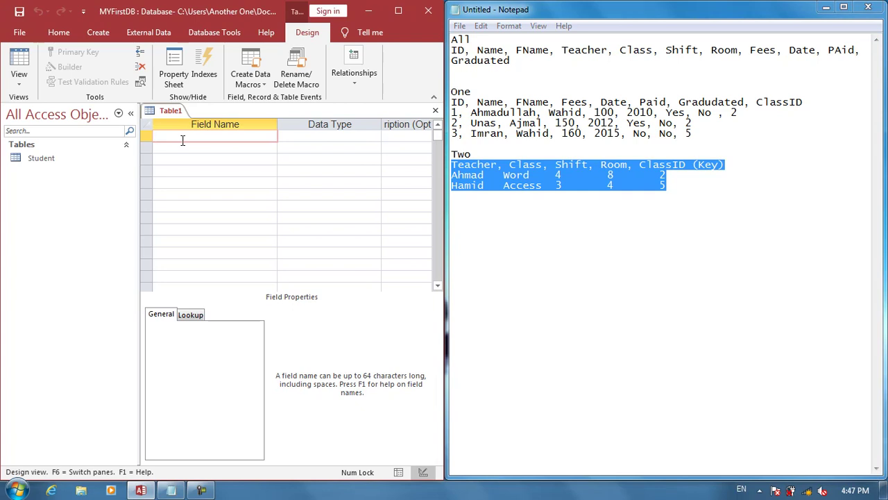
text(Teacher)
key(Tab)
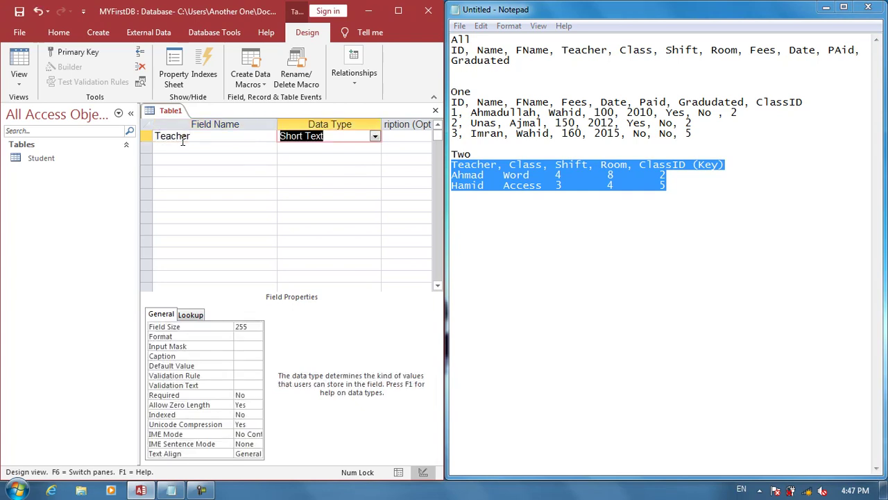
key(Tab)
key(Tab)
text(Cal)
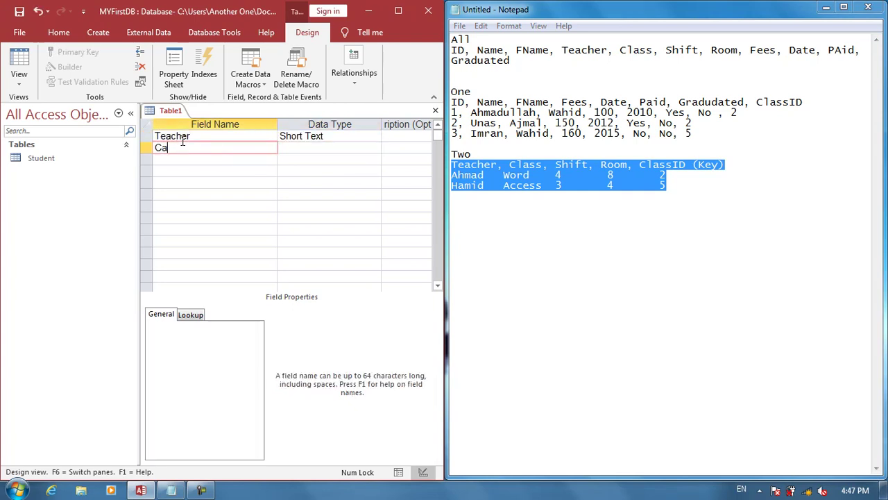
text(ss)
key(BackSpace)
key(BackSpace)
key(BackSpace)
key(BackSpace)
text(lass)
key(Tab)
key(Tab)
key(Tab)
text(Shift)
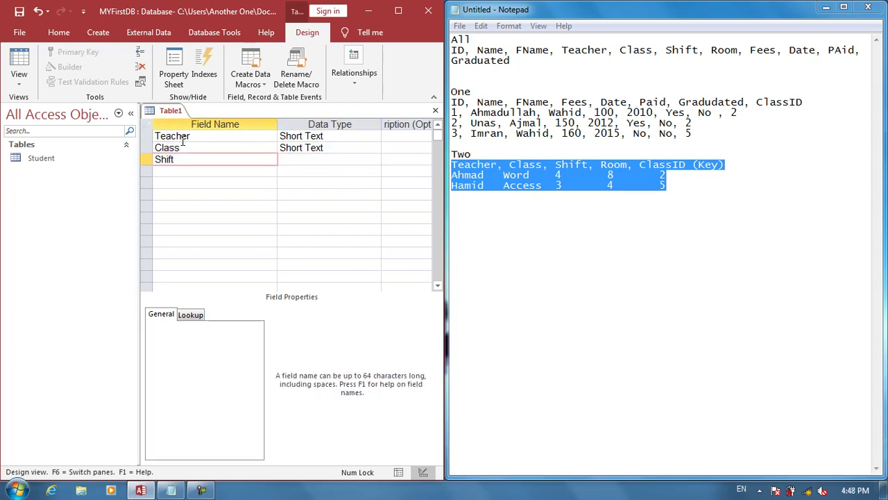
Add Shift and Room as Number fields and begin saving the table
key(Tab)
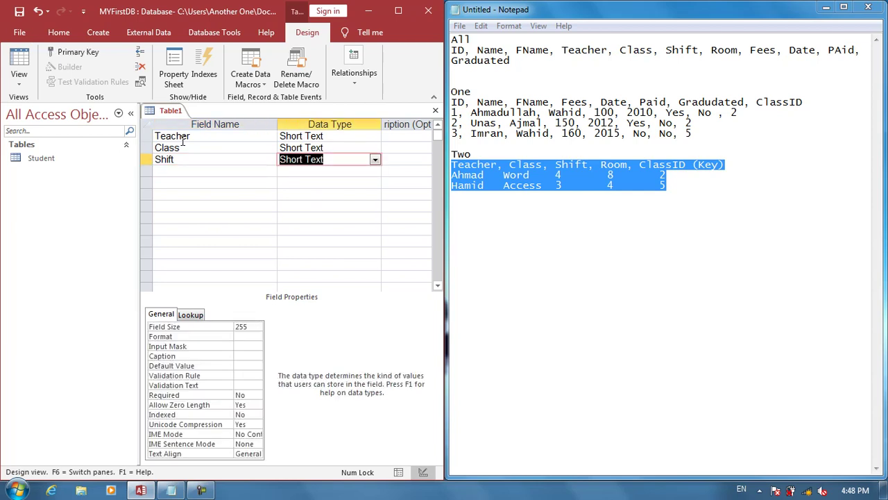
text(n)
key(Tab)
key(Tab)
text(Ro)
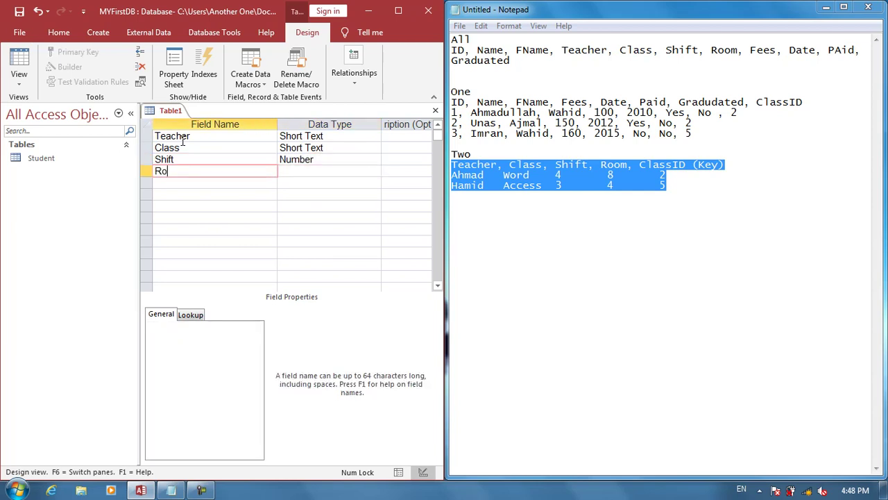
key(Tab)
text(n)
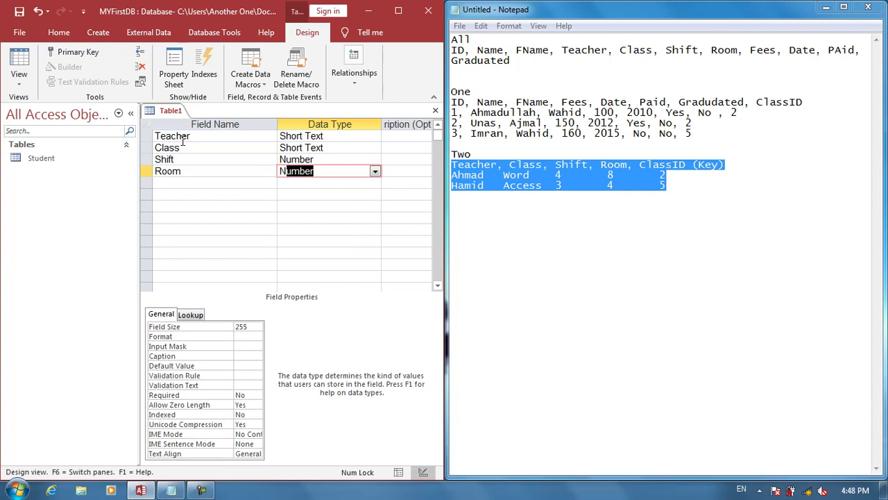
key(Tab)
key(Tab)
key(Tab)
key(shift+Tab)
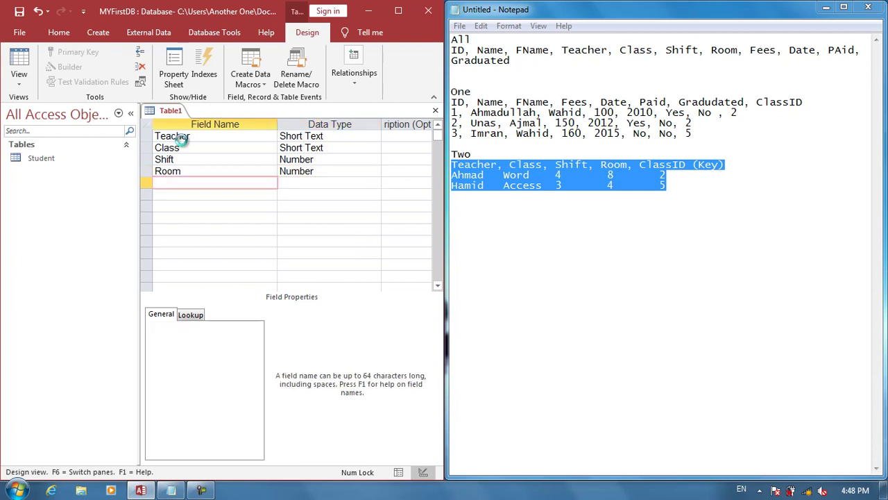
key(ctrl+s)
Save the table as Classes without a primary key, and briefly check the Student table
text(Classes)
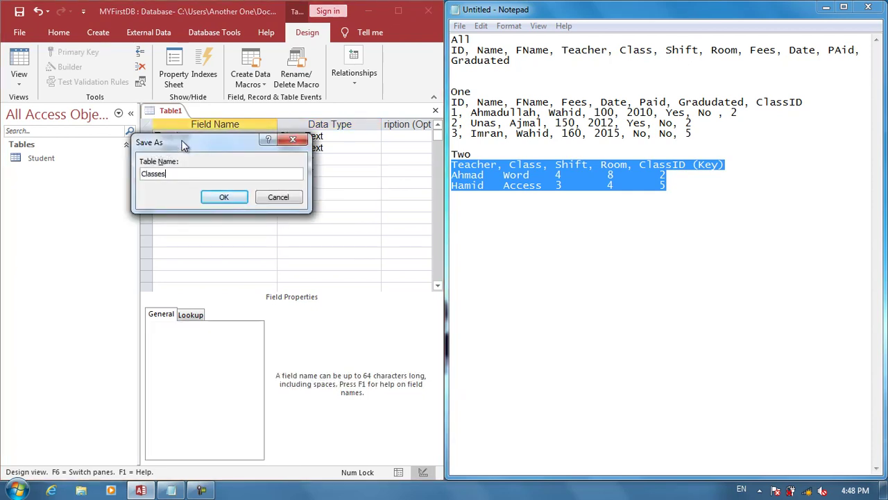
key(Return)
key(Tab)
key(Return)
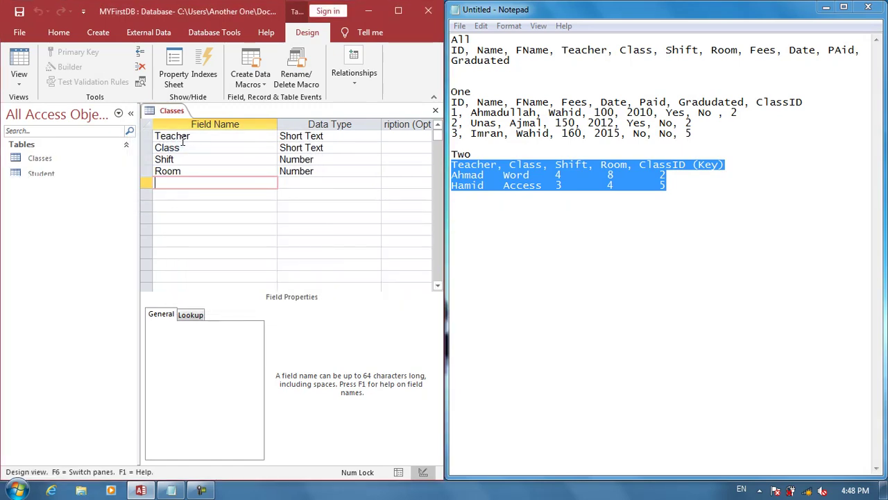
click(71, 177)
double_click(135, 173)
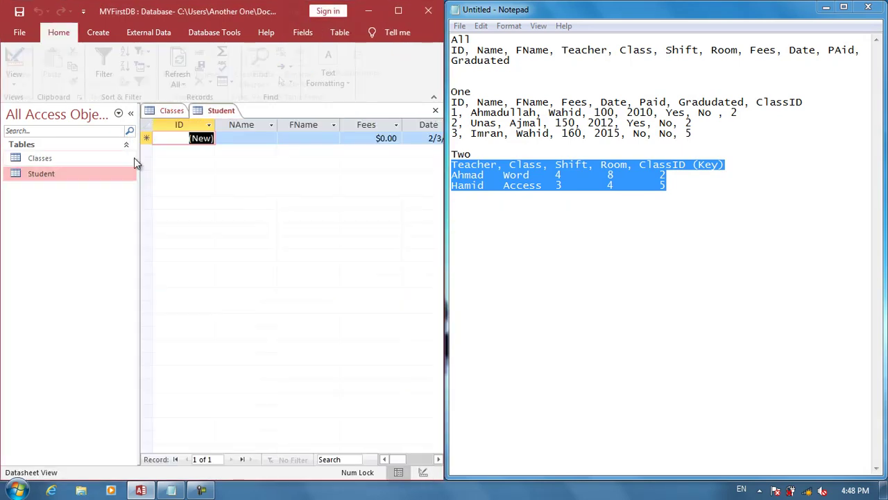
key(ctrl+w)
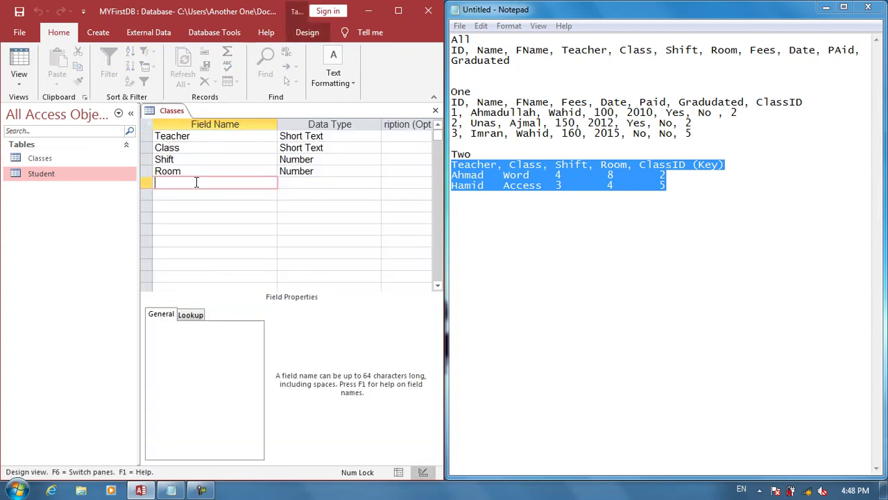
Add a ClassID Number field, make it the primary key, and close the design
text(ClassI)
text(D)
key(Tab)
text(n)
key(Tab)
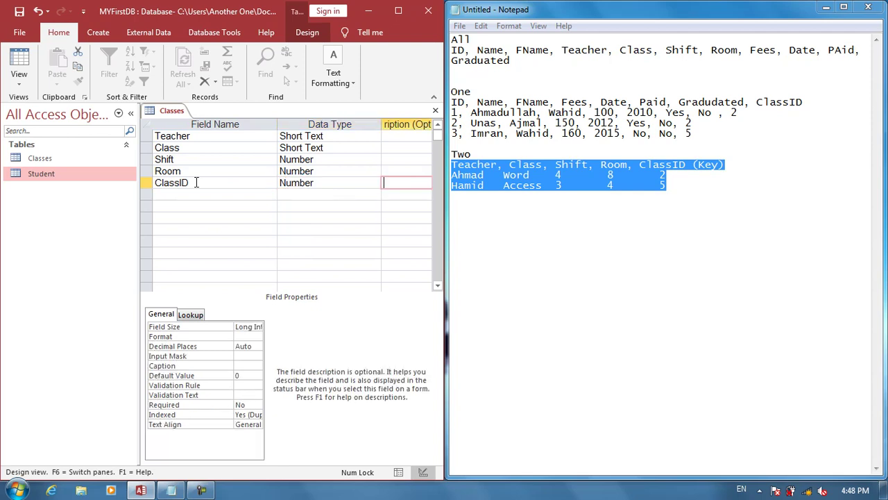
key(shift+Tab)
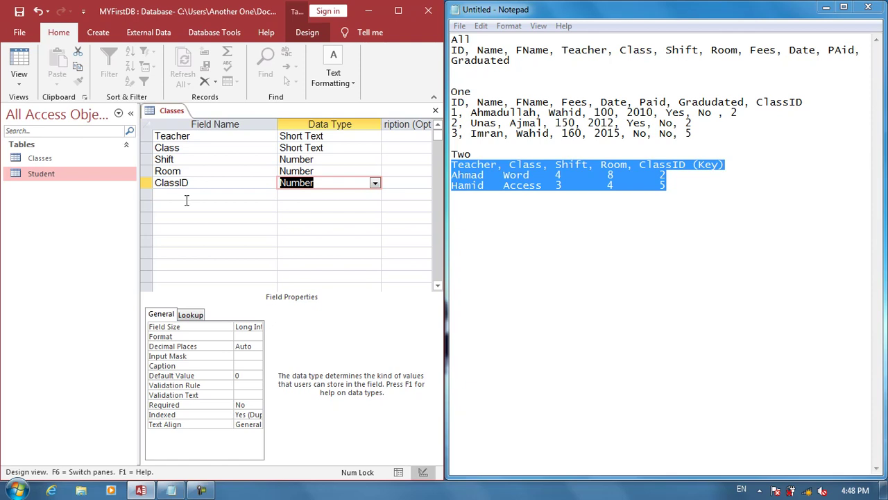
click(307, 32)
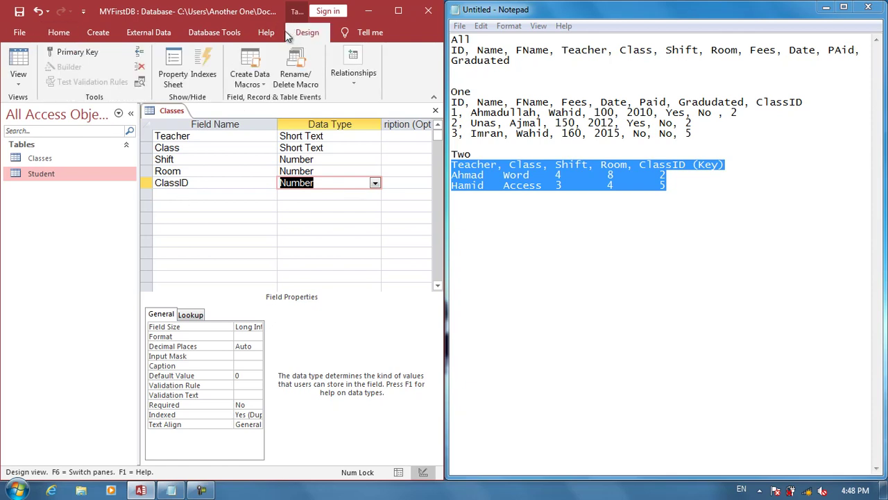
click(95, 50)
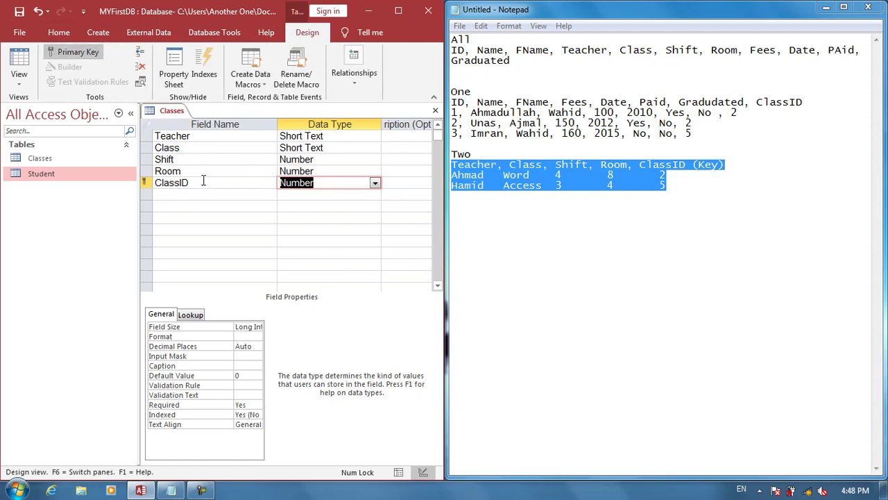
key(ctrl+w)
Open Student in Design view and add a ClassID Number field
right_click(54, 158)
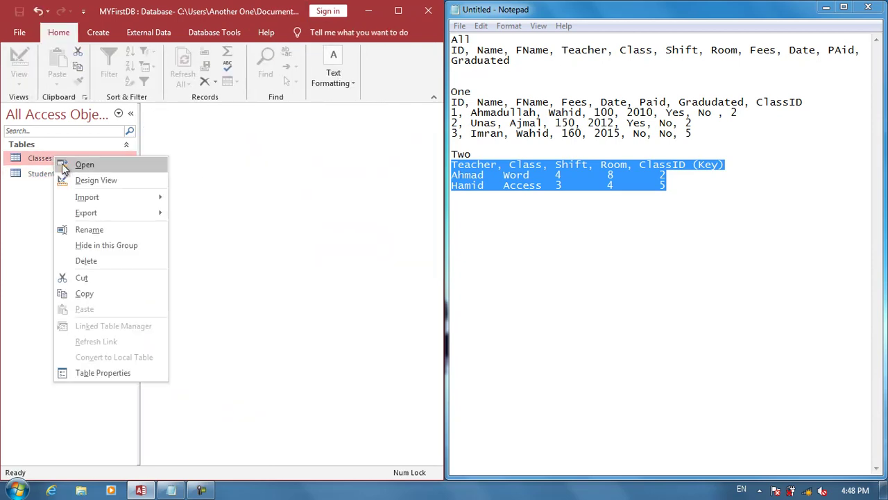
right_click(40, 174)
click(83, 195)
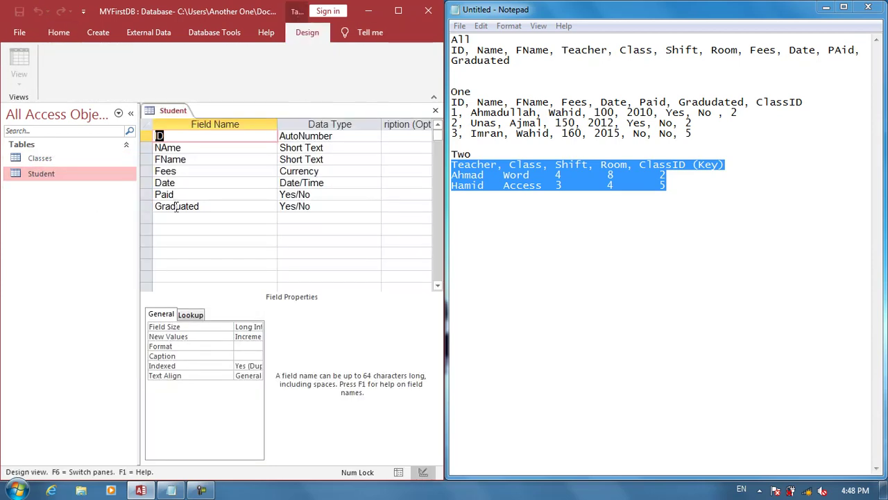
text(Class)
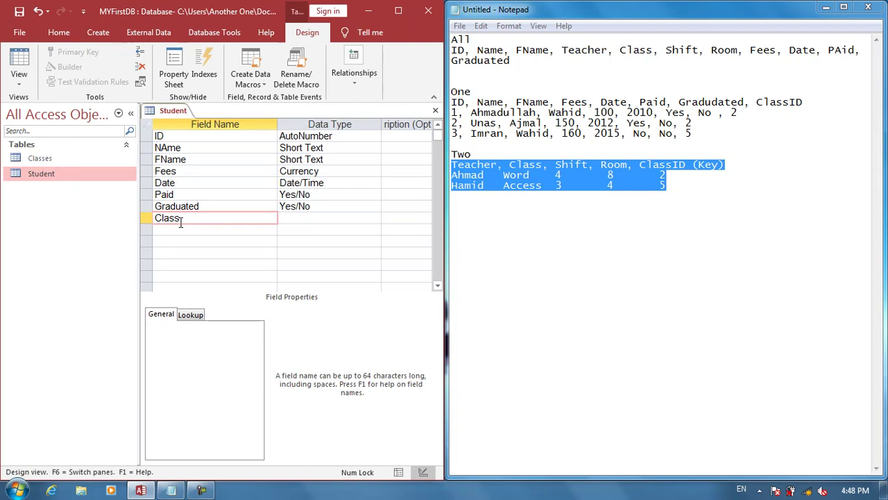
text(ID)
key(Tab)
text(n)
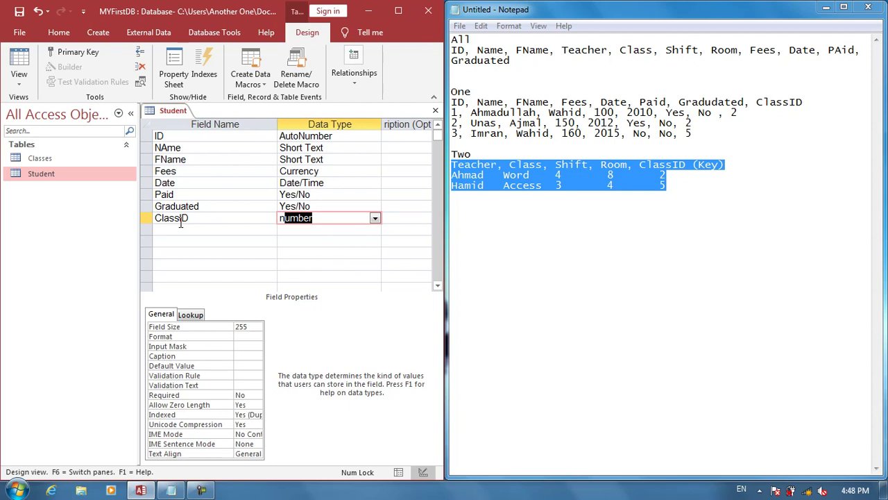
click(223, 232)
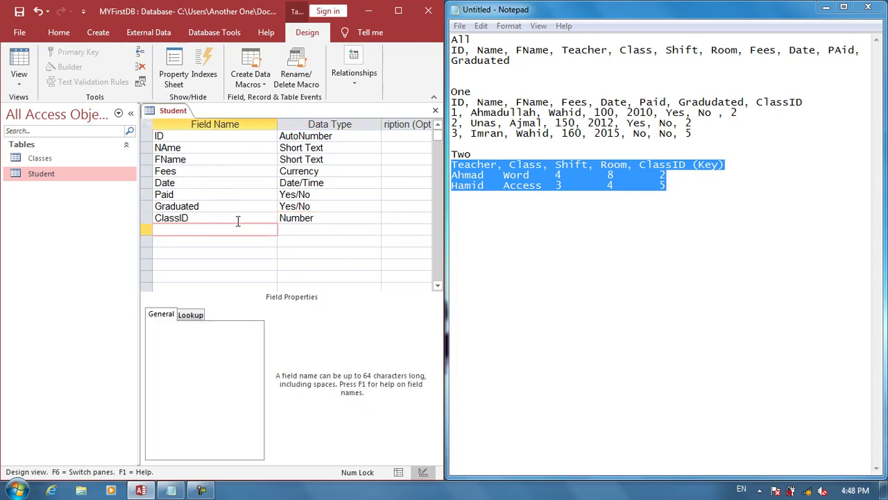
click(240, 218)
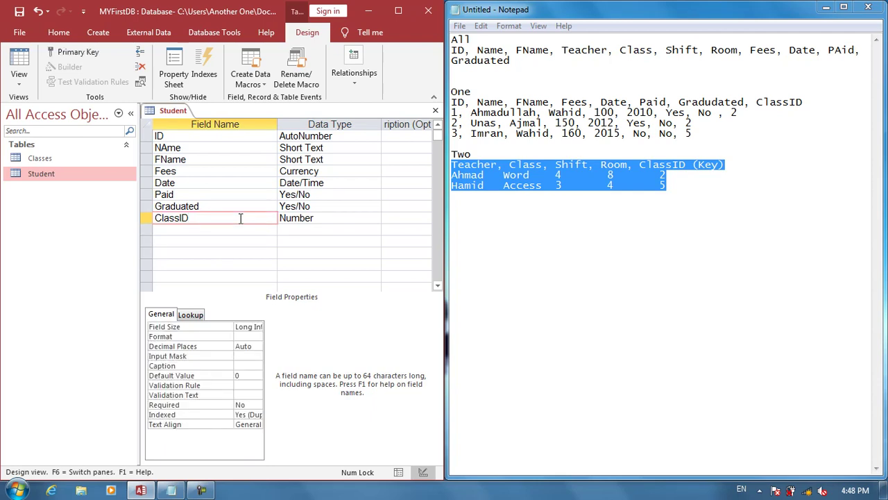
Change the ID field's type from AutoNumber to Number and close the Student design
click(362, 134)
click(375, 136)
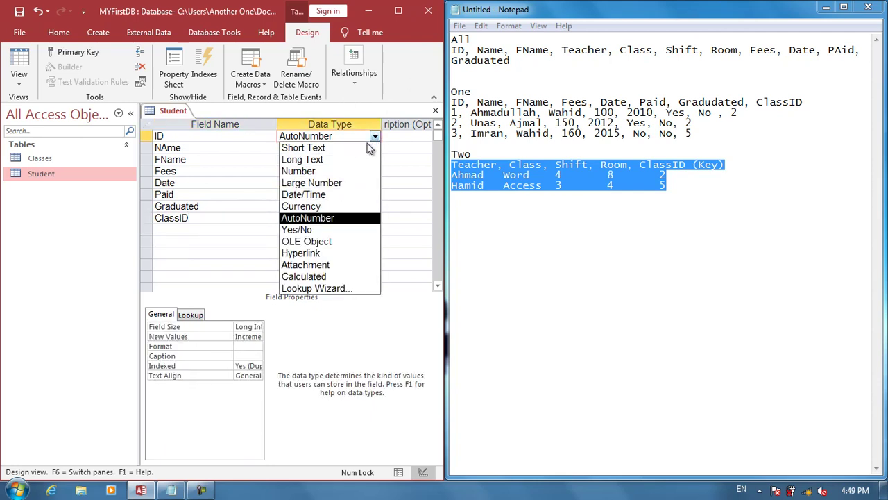
click(305, 171)
click(245, 218)
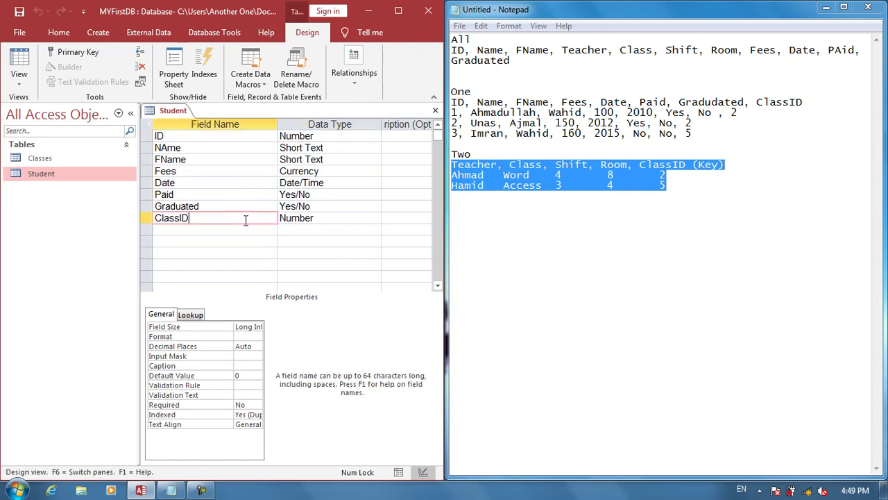
key(ctrl+w)
click(201, 32)
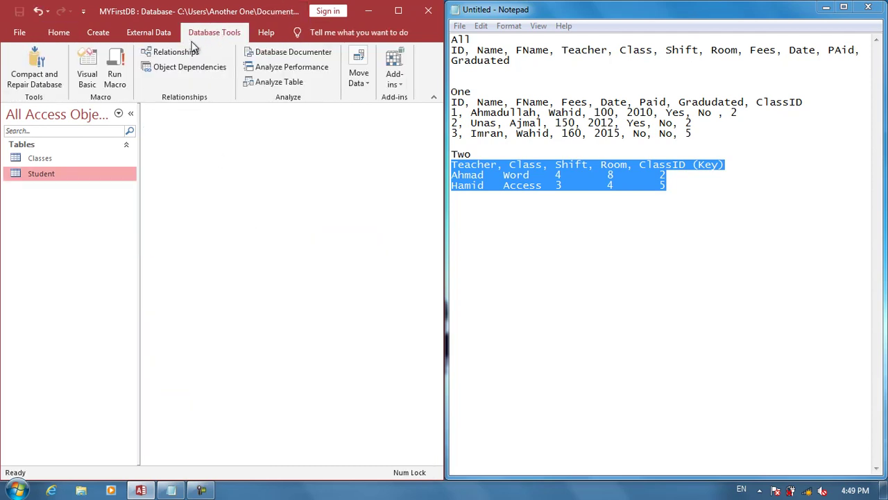
Open the Relationships layout and add the Student table next to Classes
click(170, 50)
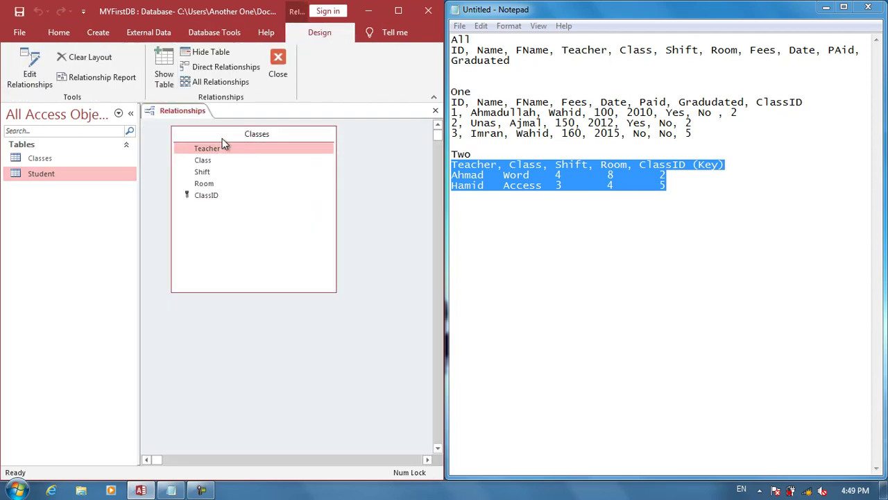
right_click(222, 139)
click(251, 178)
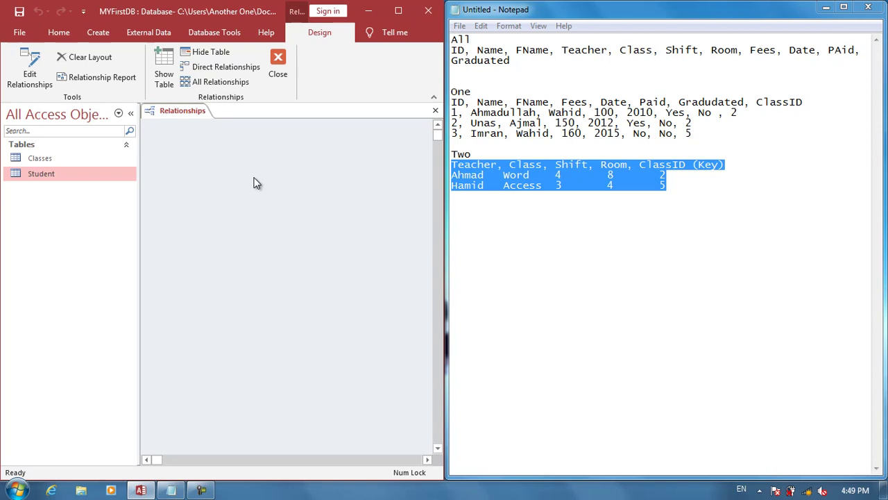
click(166, 75)
click(152, 92)
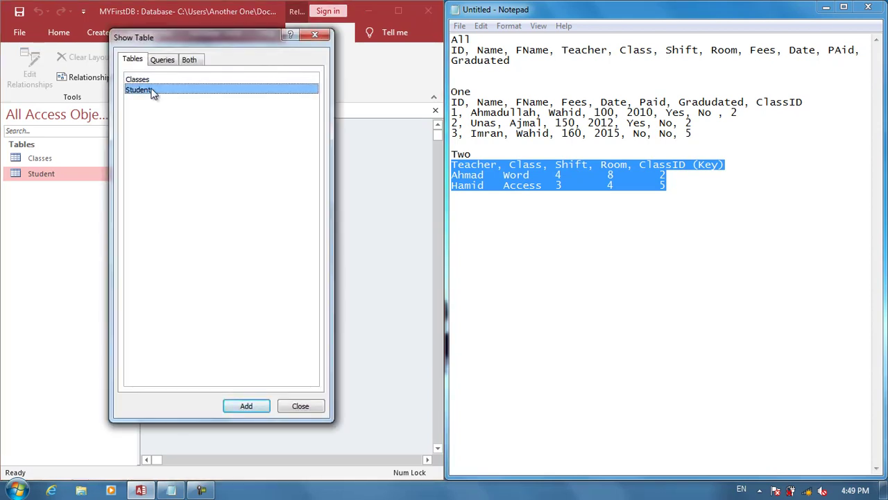
double_click(153, 91)
click(315, 35)
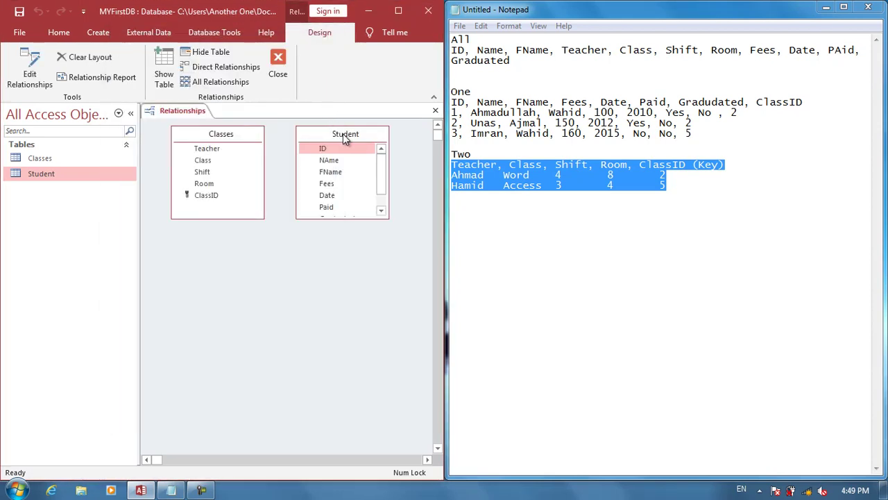
drag(343, 133, 358, 134)
Link Classes.ClassID to Student.ClassID with enforced integrity, cascading updates and deletes, then close
click(205, 196)
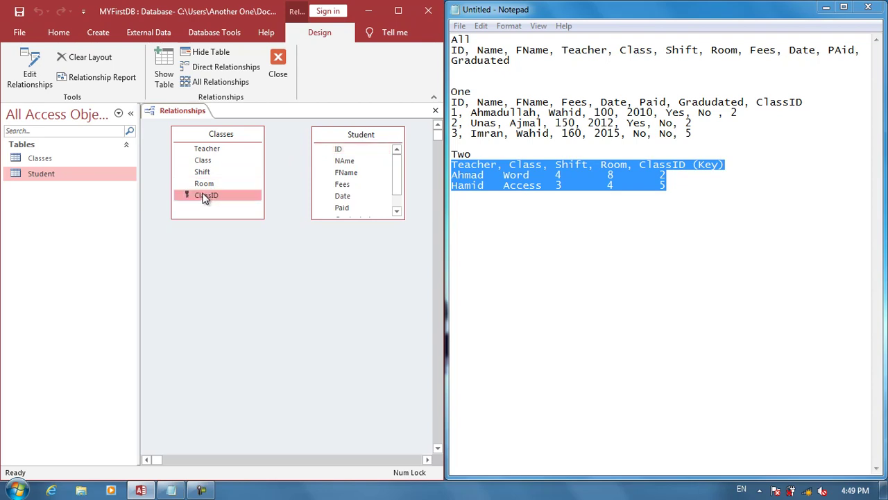
drag(206, 197, 347, 212)
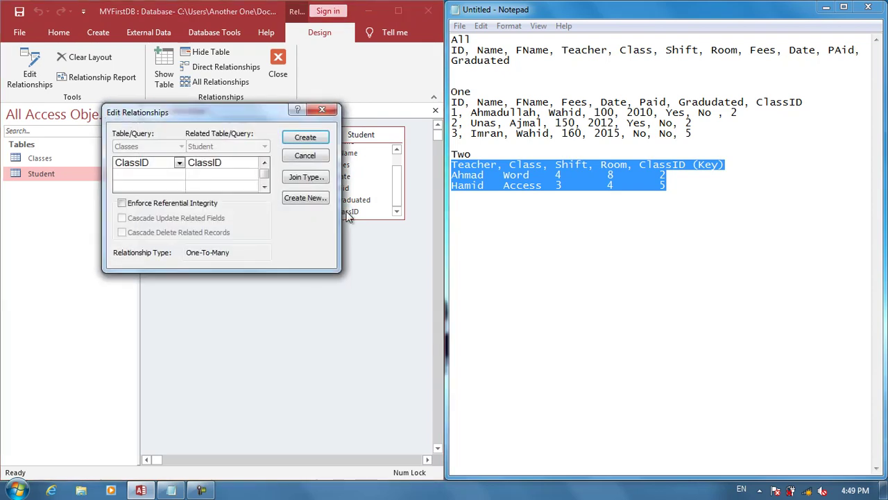
click(177, 204)
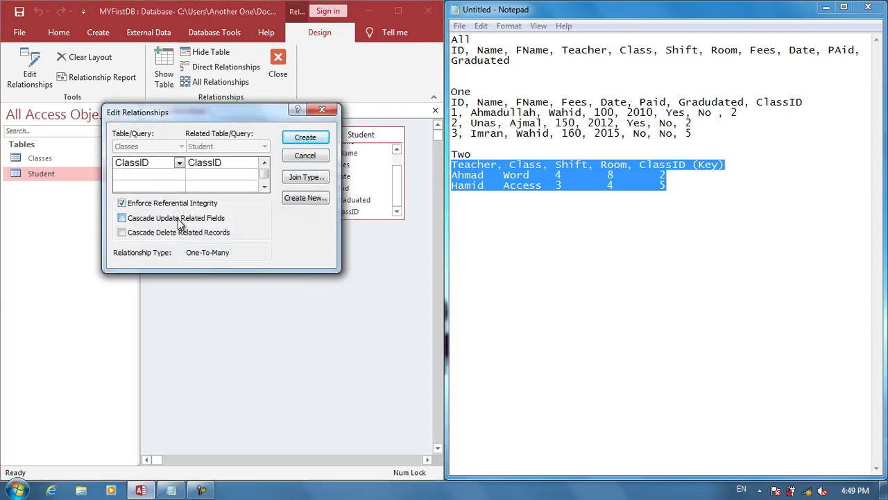
click(181, 218)
click(183, 234)
drag(196, 109, 195, 240)
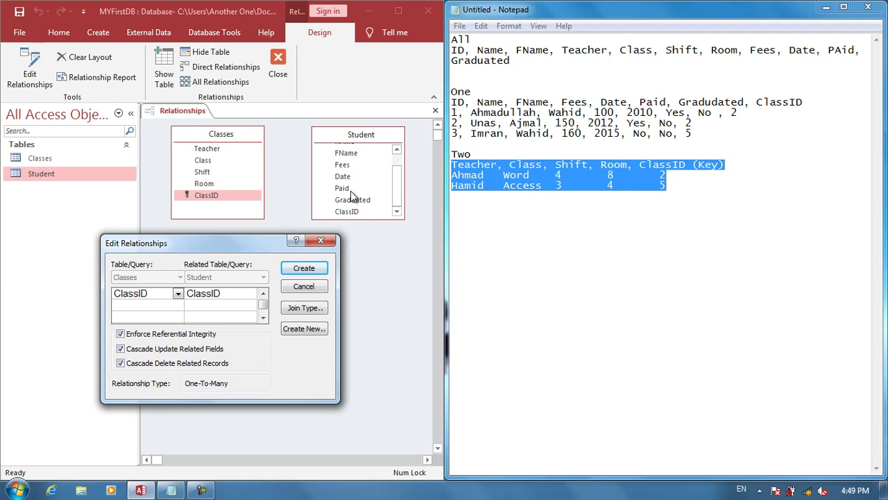
click(305, 270)
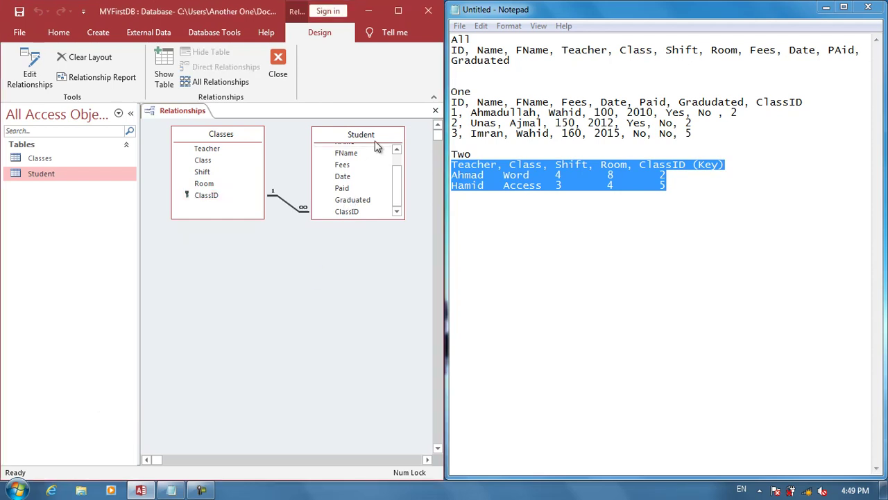
drag(359, 139, 377, 163)
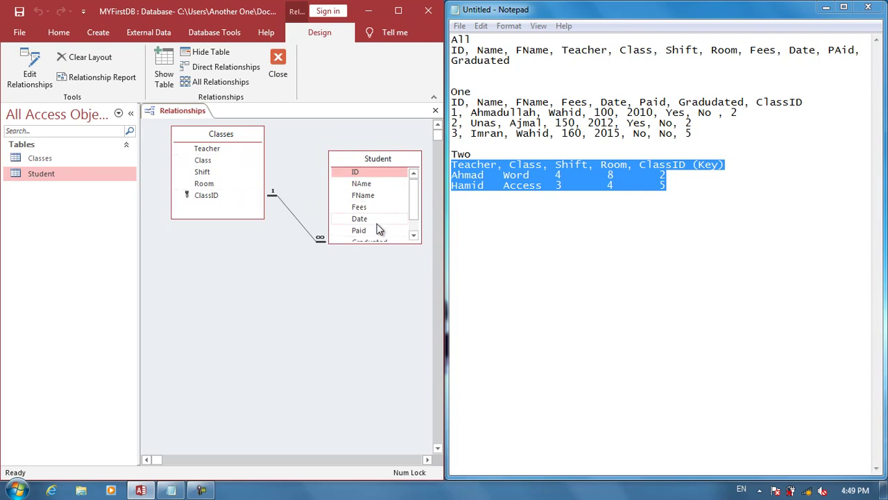
key(ctrl+w)
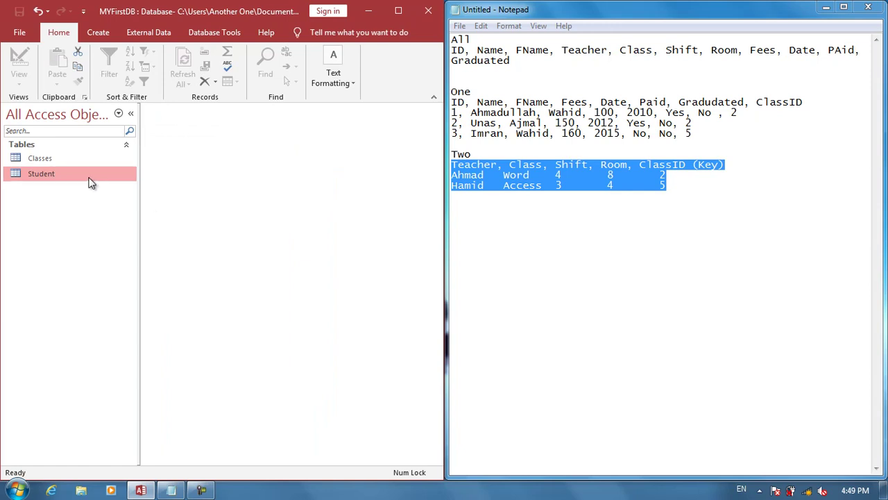
Open the Classes table and enter a teacher's name with the class Access
click(53, 159)
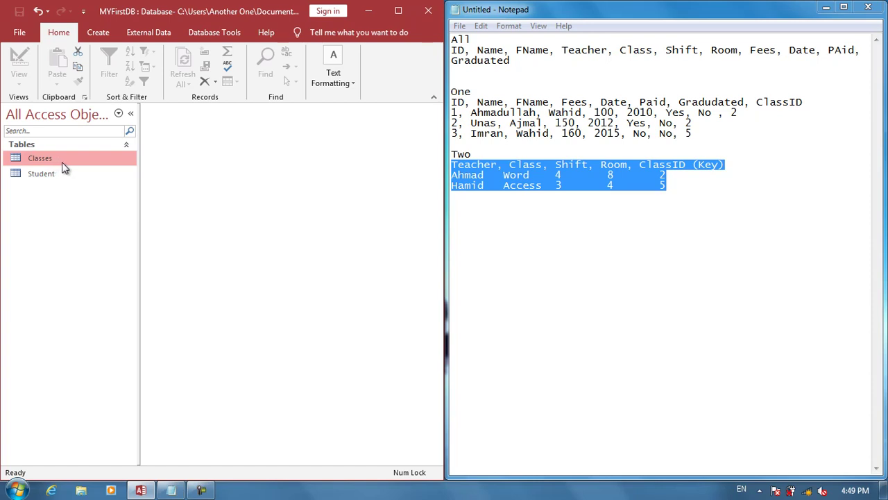
double_click(62, 162)
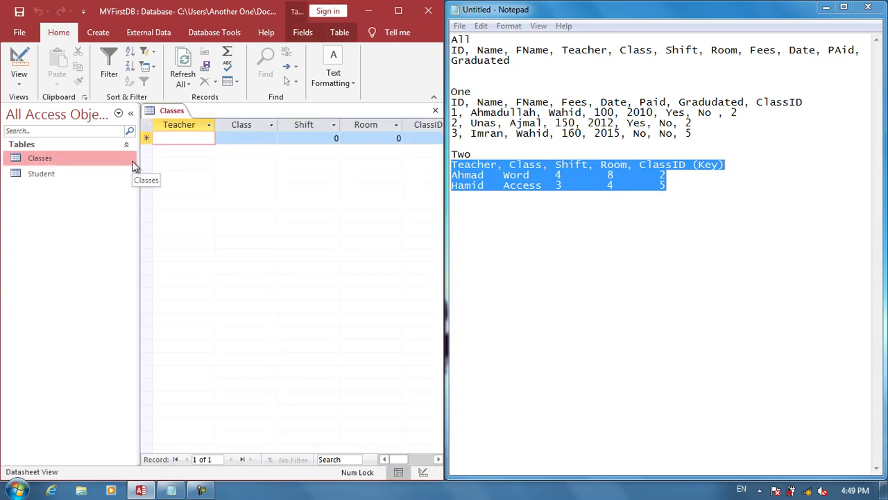
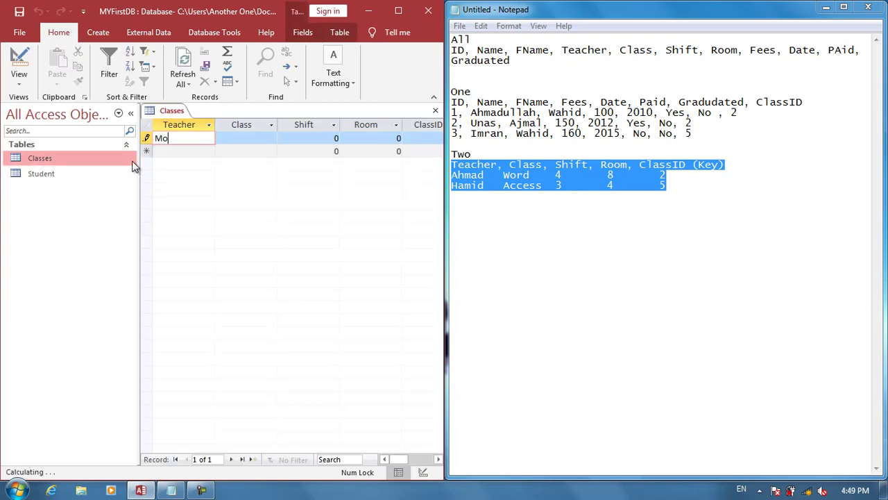
key(Tab)
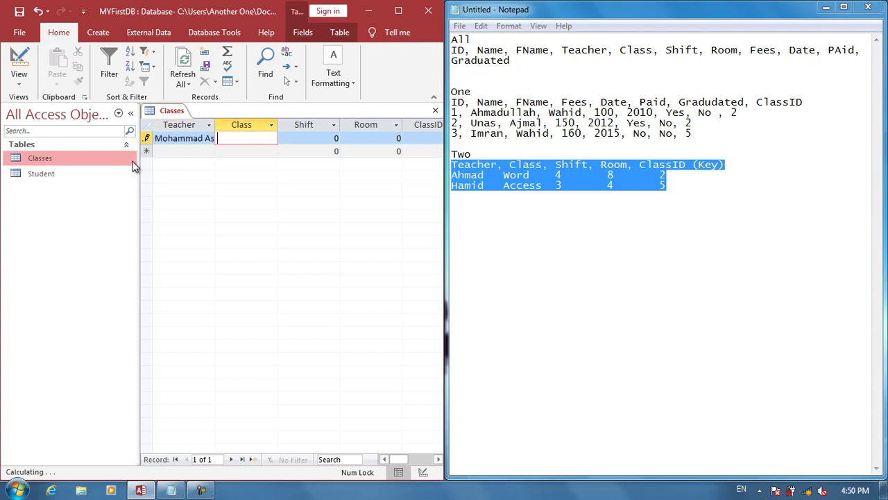
text(Acces)
key(Tab)
key(shift+Tab)
text(Access)
Complete the class record with shift 5, room 18 and ClassID 122, then close the table
key(Tab)
text(5)
key(Tab)
text(18)
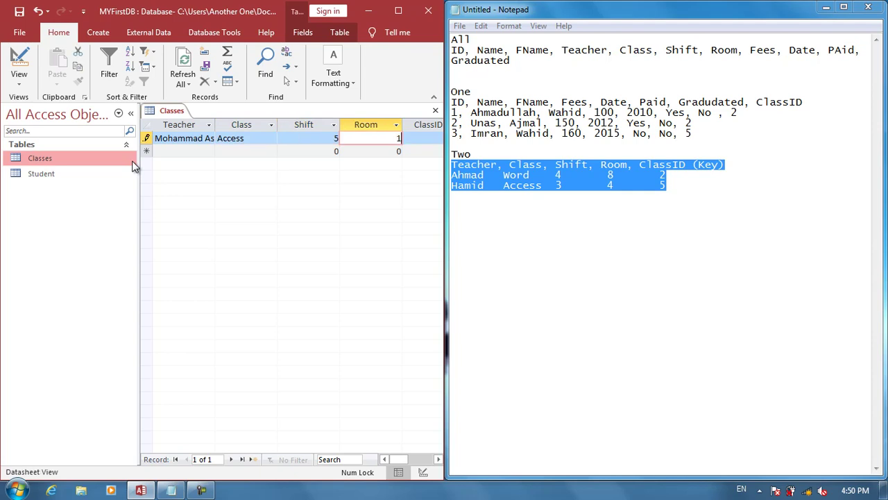
key(Tab)
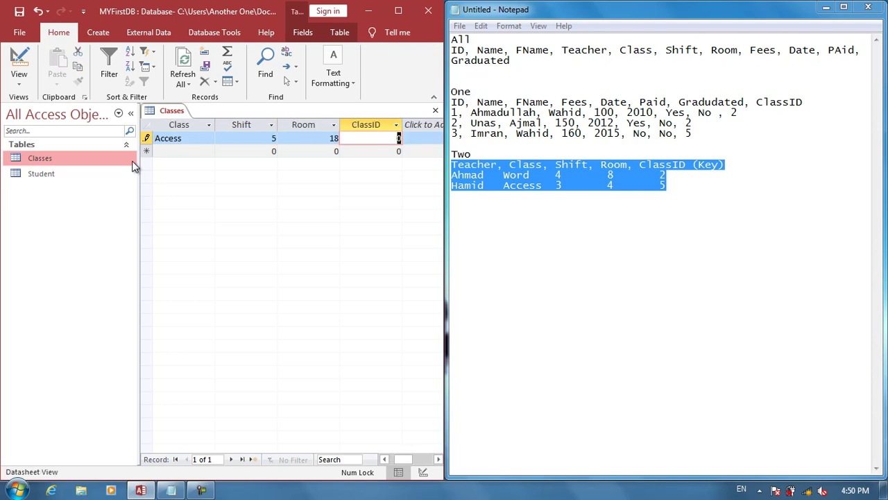
text(1)
text(22)
key(Tab)
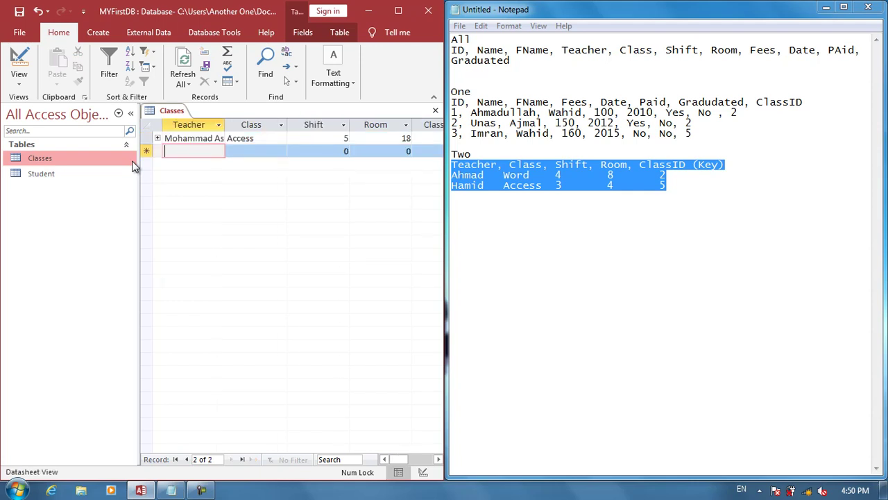
key(ctrl+w)
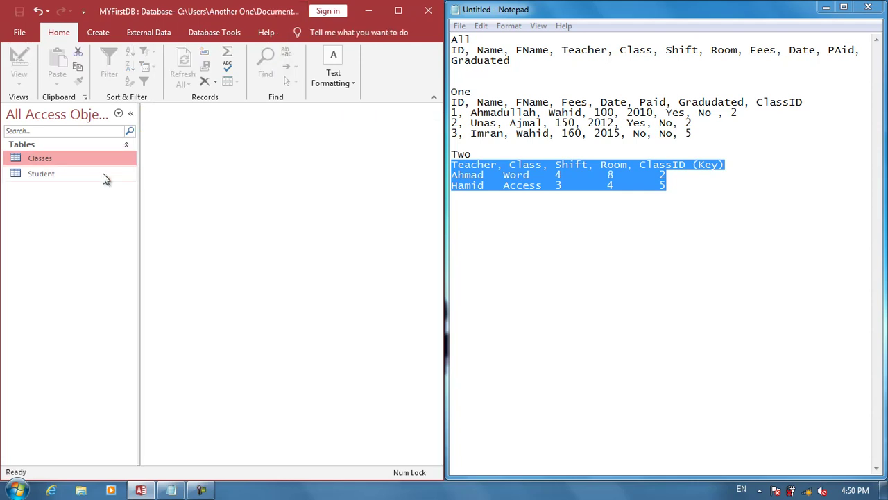
Open the Student table and maximize the Access window
double_click(103, 174)
click(131, 113)
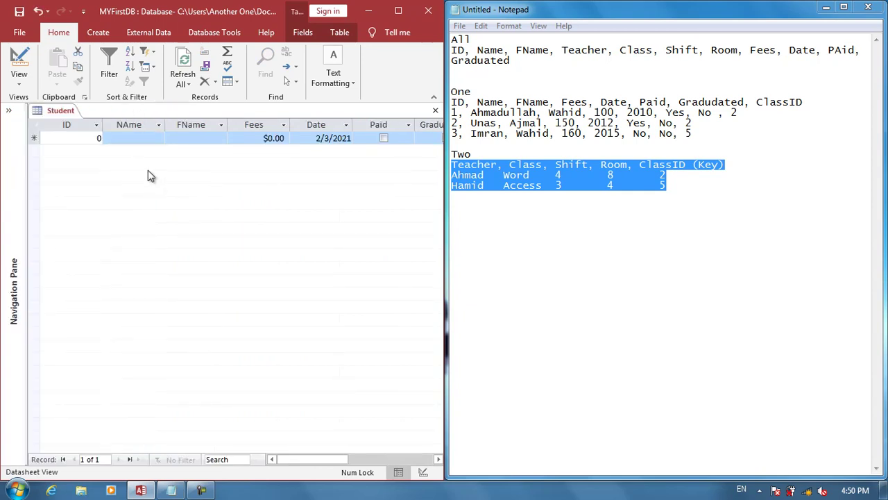
key(super+Up)
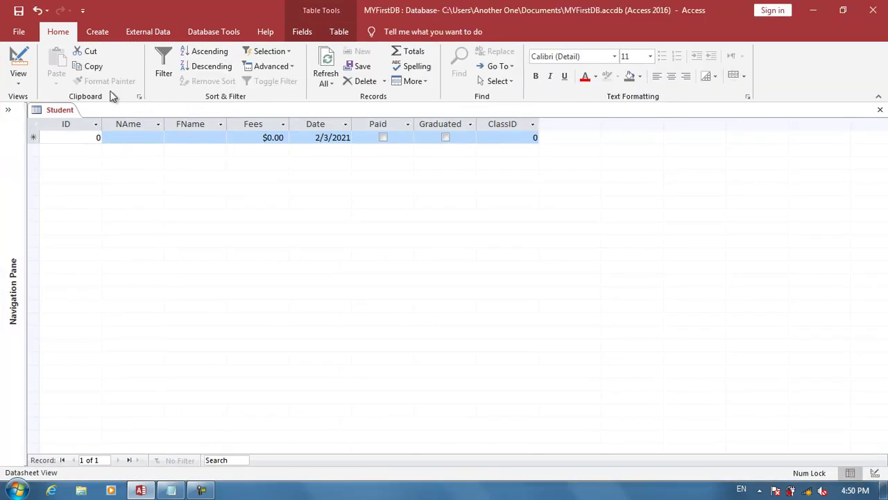
click(8, 109)
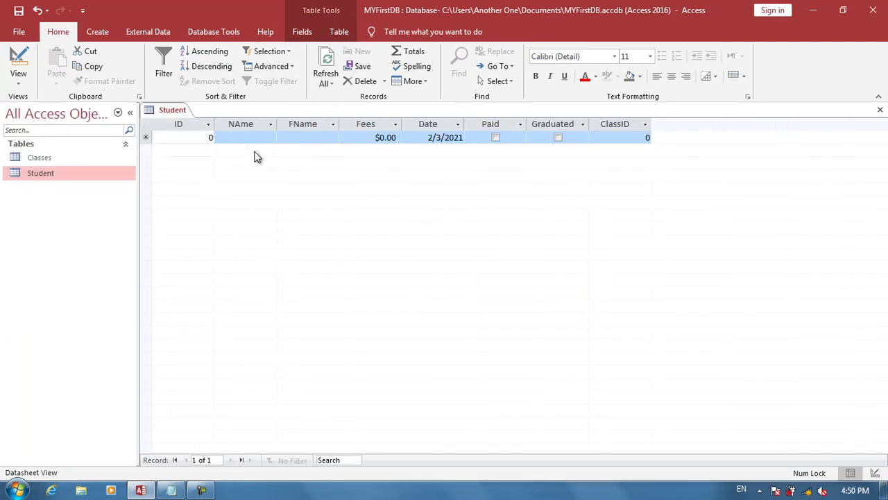
Enter the first student with ID 1, the student's name, father's name and fees 200
double_click(200, 136)
text(1)
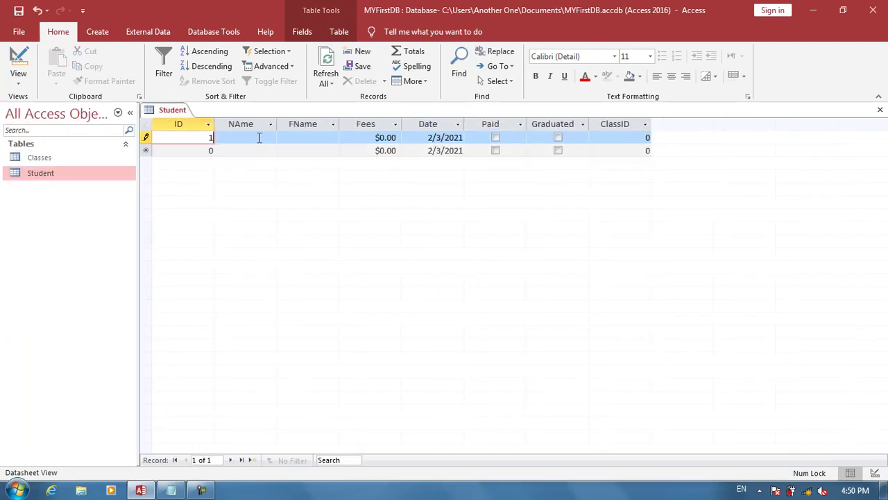
click(259, 138)
text(Hamid)
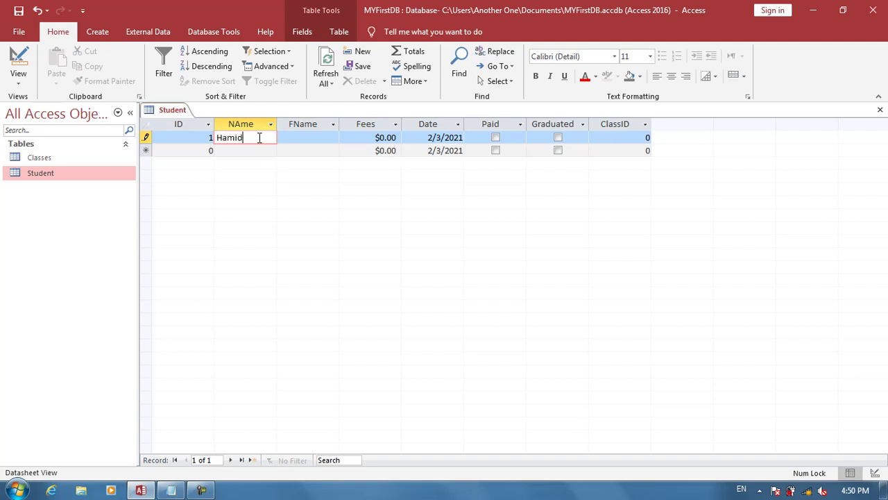
text(ullah)
key(Tab)
text(Farid)
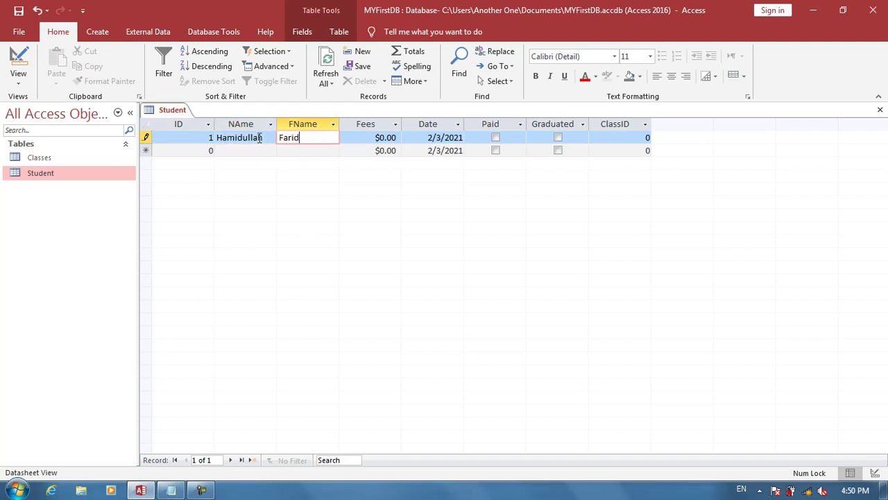
key(Tab)
text(200)
Give the first student ClassID 122 and reopen the Classes table
key(Tab)
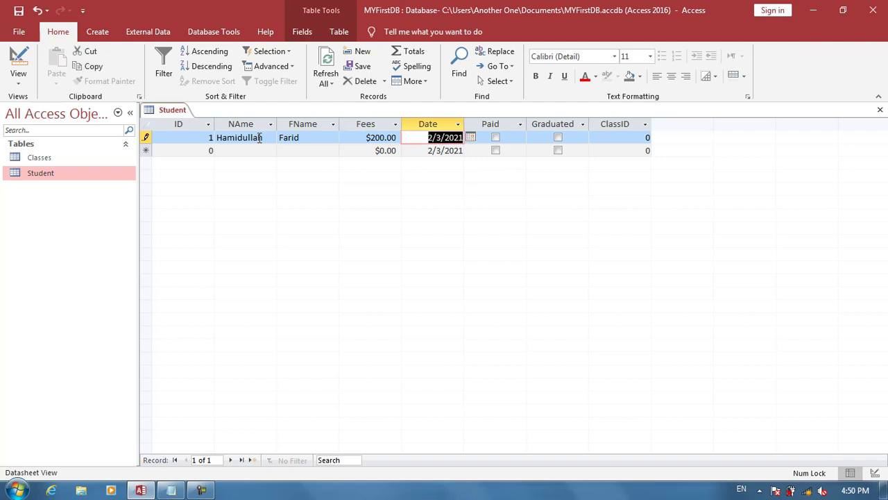
key(Tab)
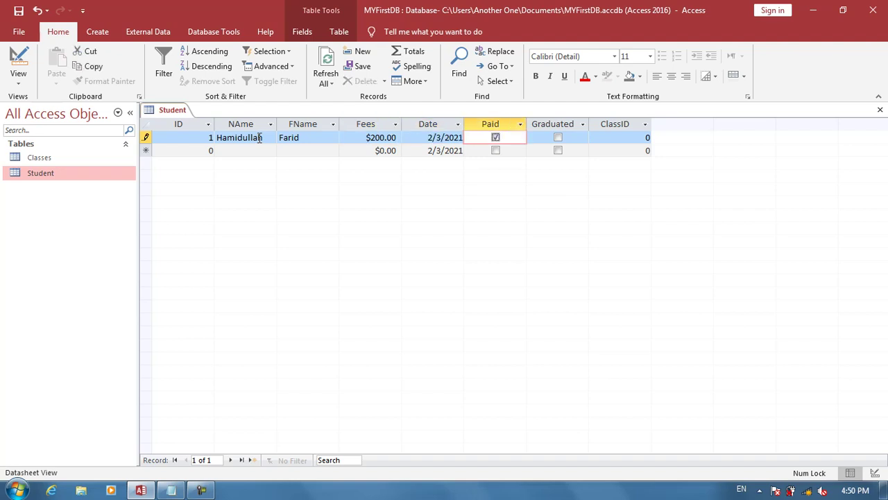
key(Tab)
key(Tab)
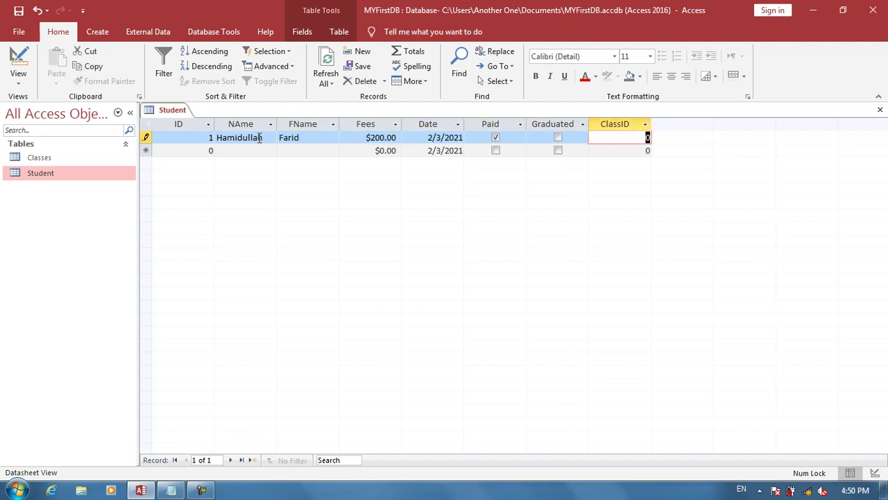
text(122)
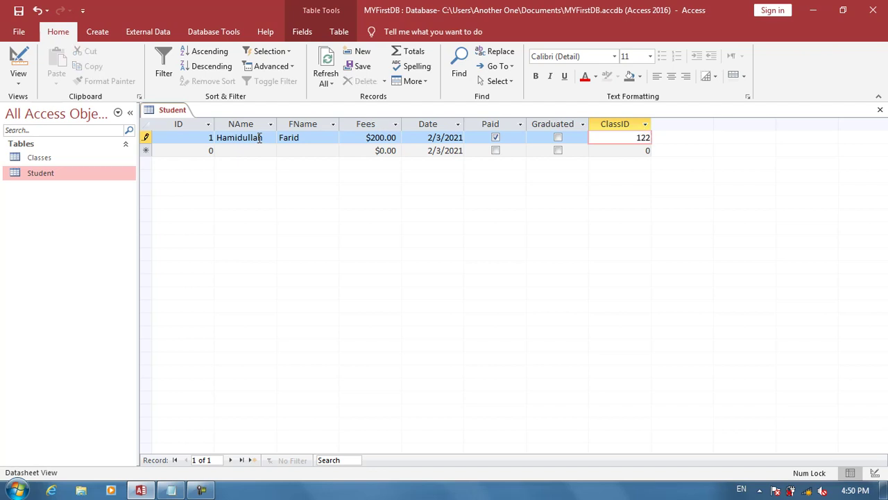
key(Tab)
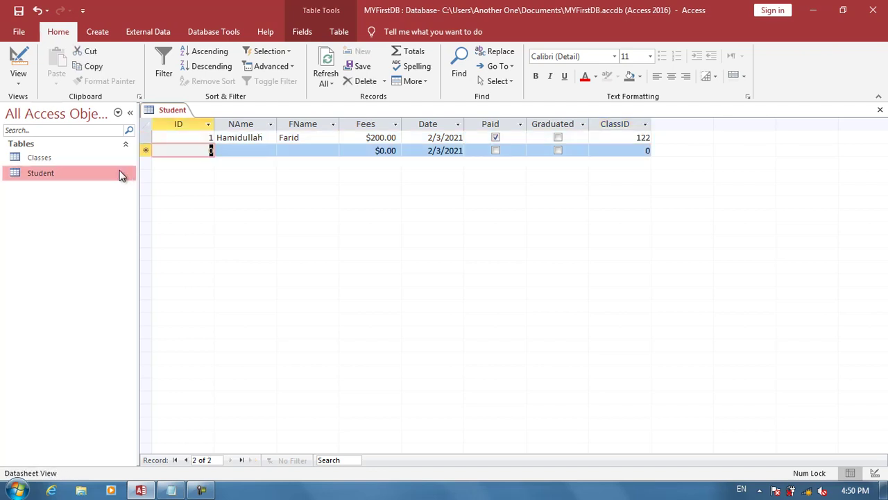
click(91, 159)
double_click(93, 164)
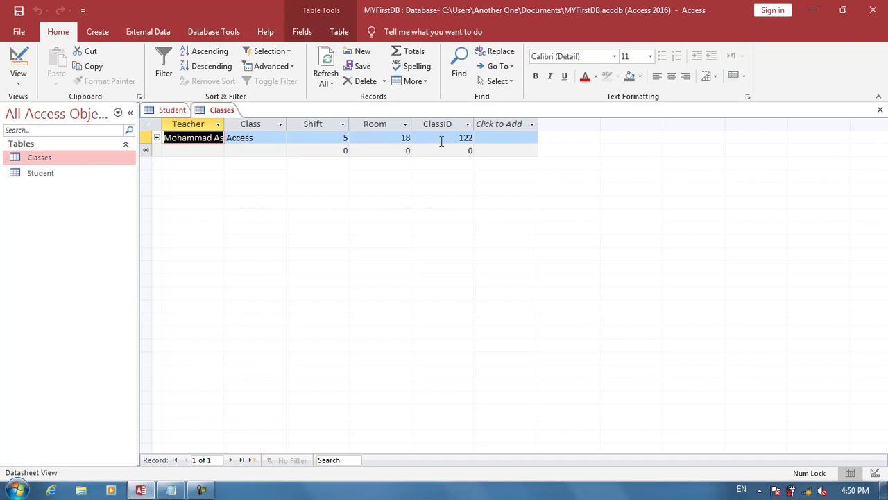
Close Classes and enter student 2's name, father's name, fees 360, Paid ticked, ClassID 122
key(ctrl+w)
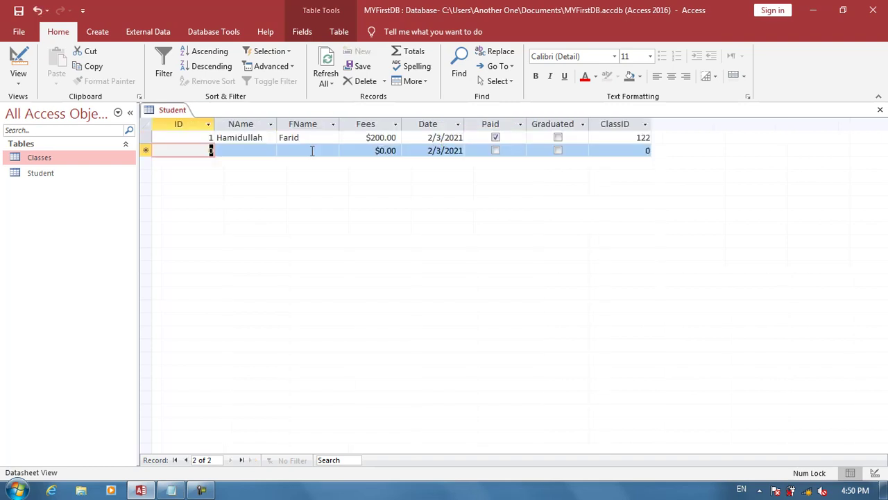
key(Tab)
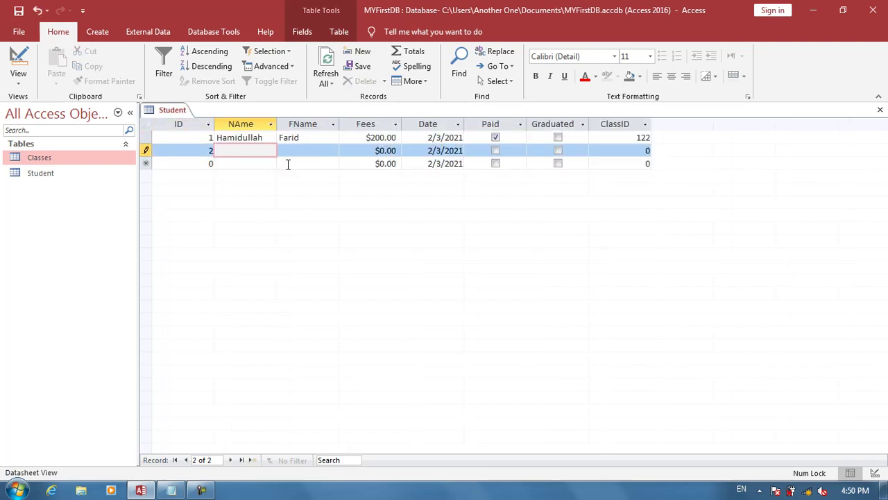
key(Tab)
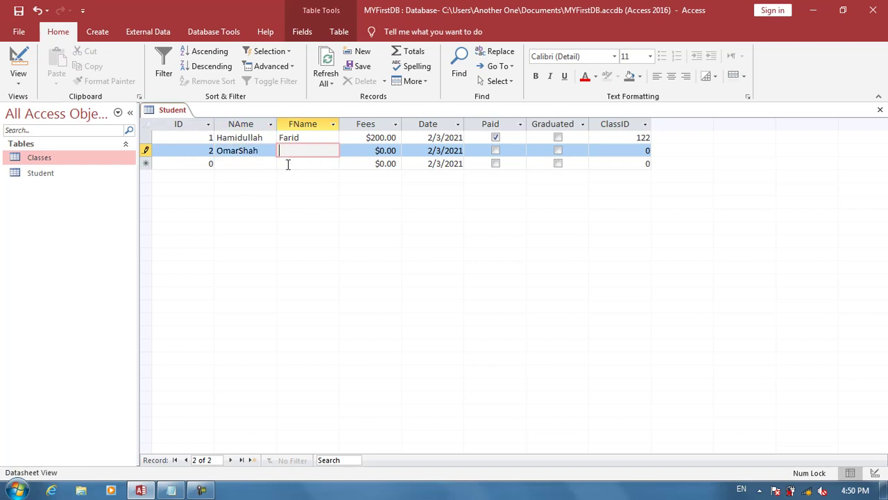
key(Tab)
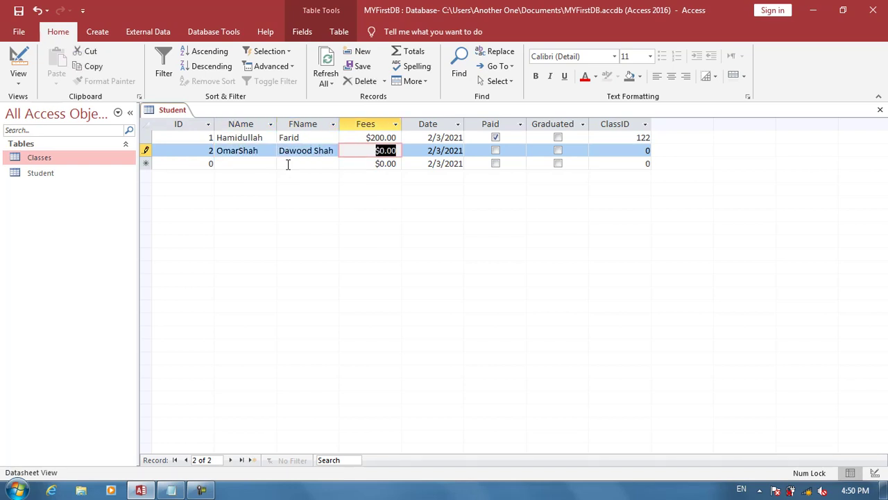
text(360)
key(Tab)
key(Tab)
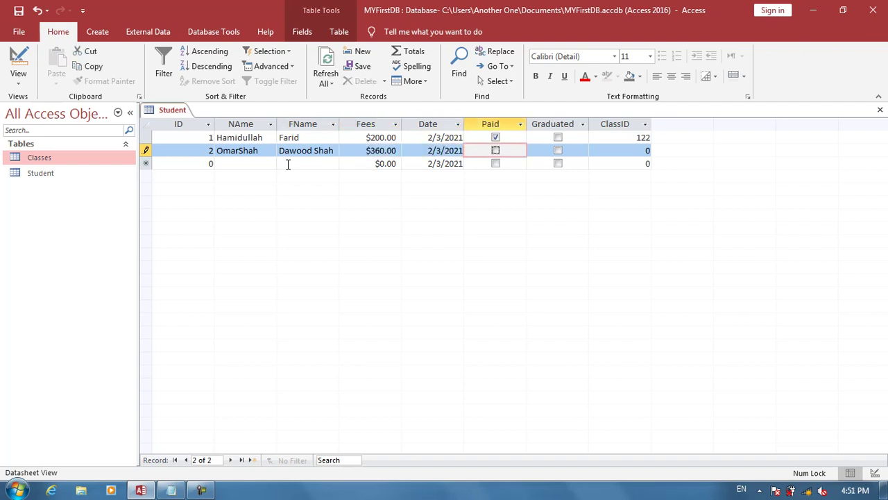
key(space)
key(Tab)
key(Tab)
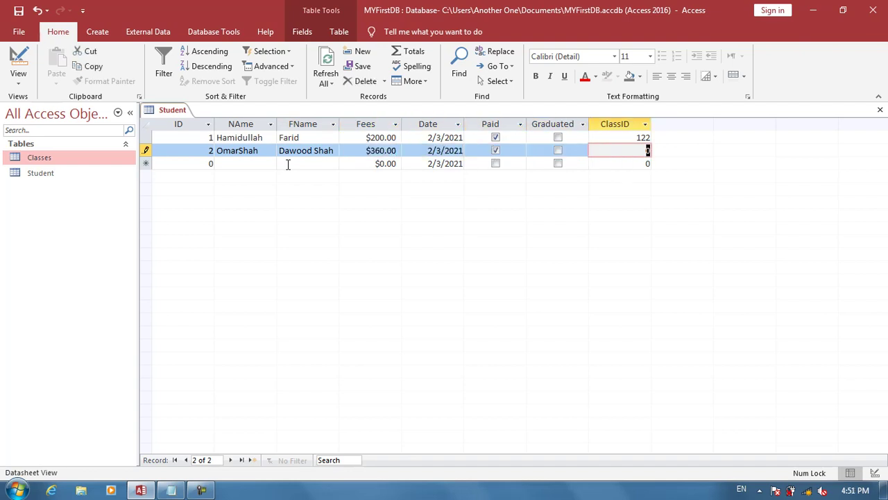
text(122)
key(Tab)
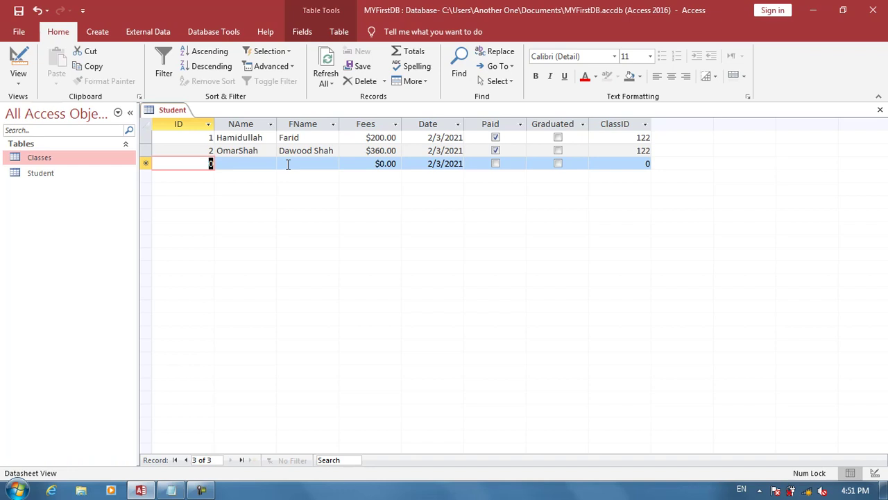
Add a Classes record with a teacher's name, class Word, shift 3, room 15 and ClassID 100
double_click(76, 159)
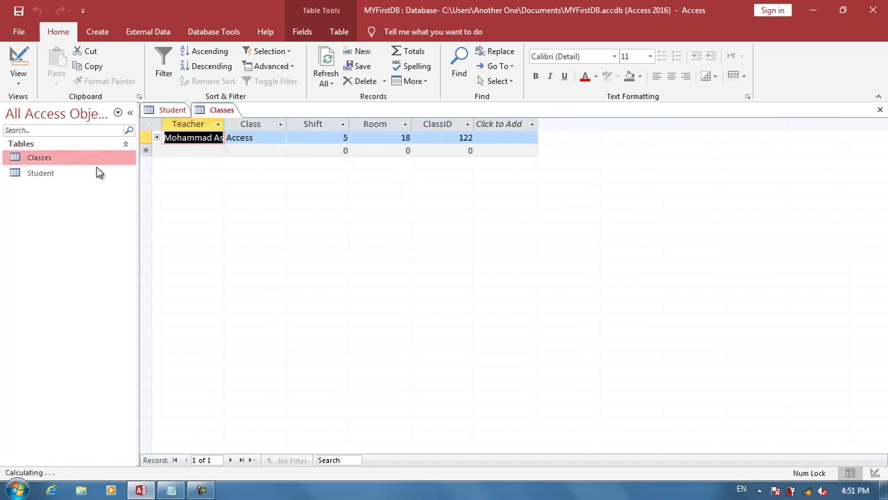
key(Down)
text(K)
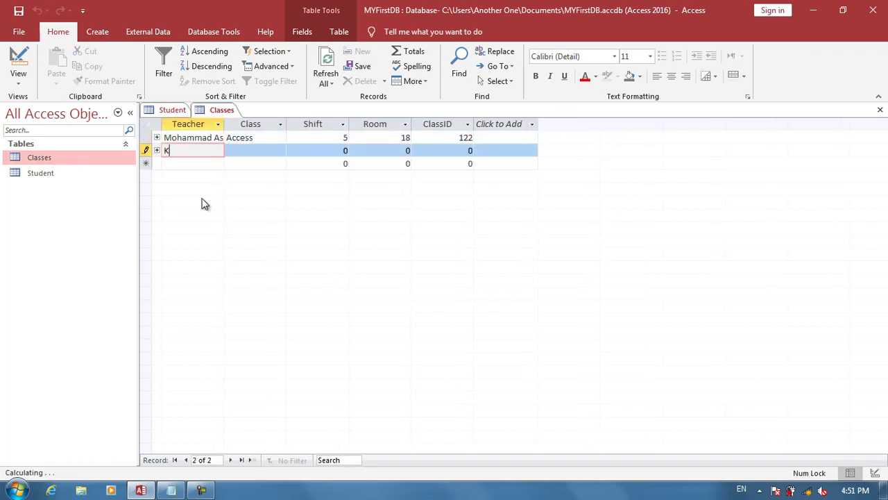
text(han)
key(Tab)
text(W)
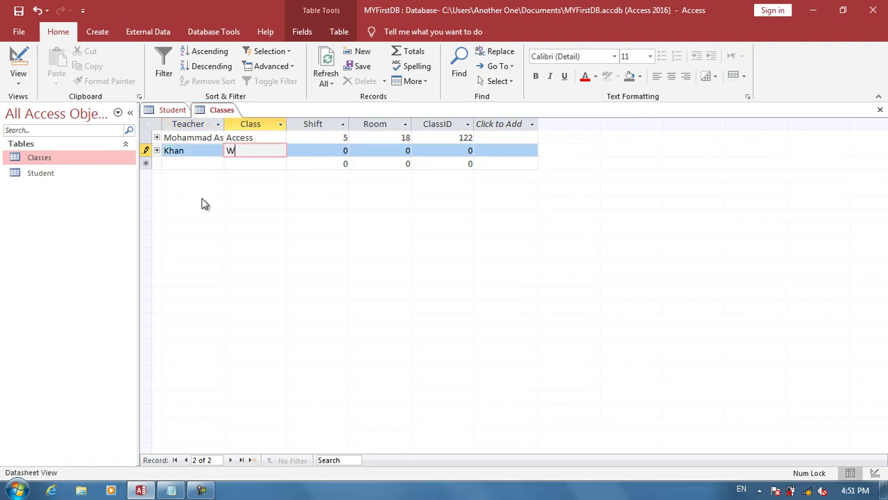
text(ord)
key(Tab)
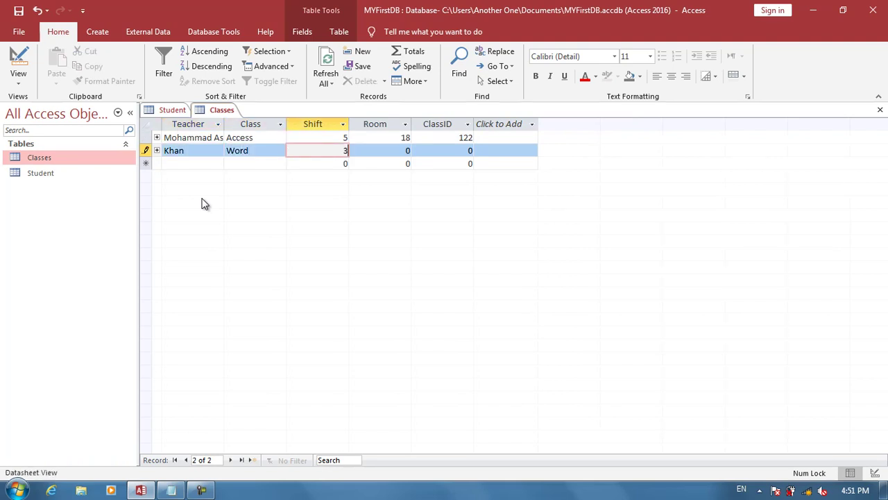
text(3)
key(Tab)
text(15)
key(Tab)
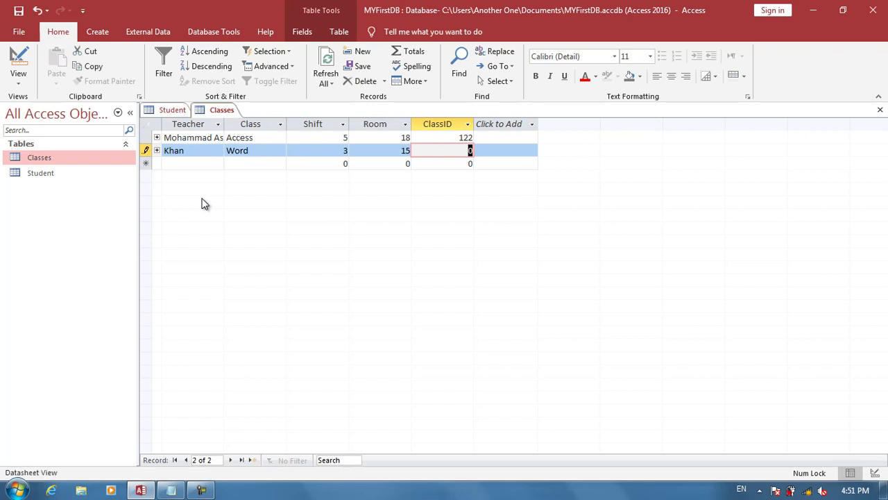
text(100)
key(Tab)
Close the Classes table and give the next student record ID 3
key(ctrl+w)
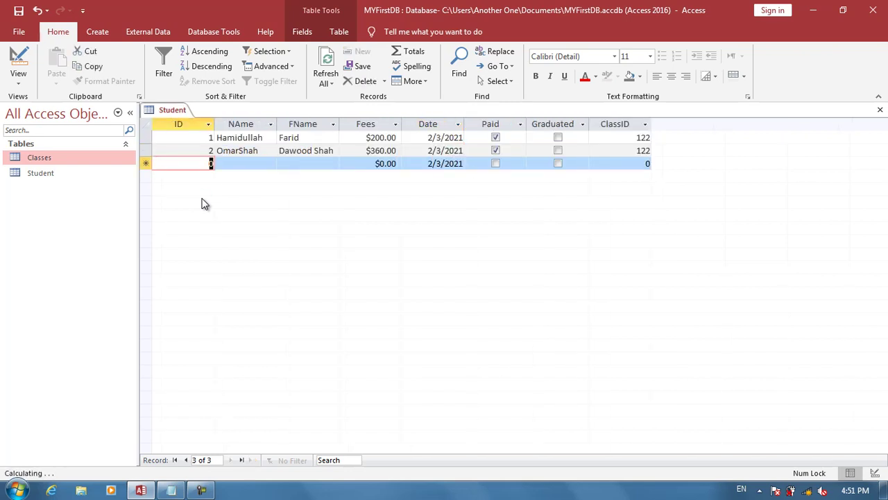
text(3)
key(Tab)
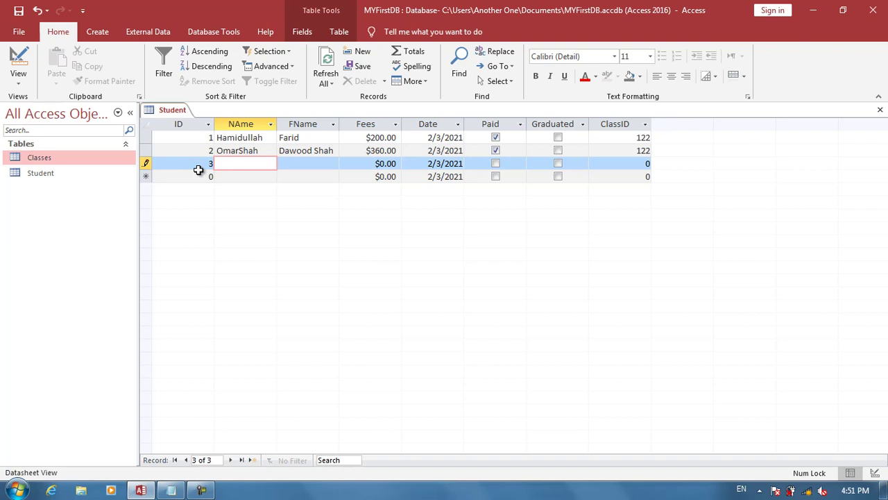
Fill in the third student's name, father's name, fees 400 and ClassID 100
text(Imran)
key(Tab)
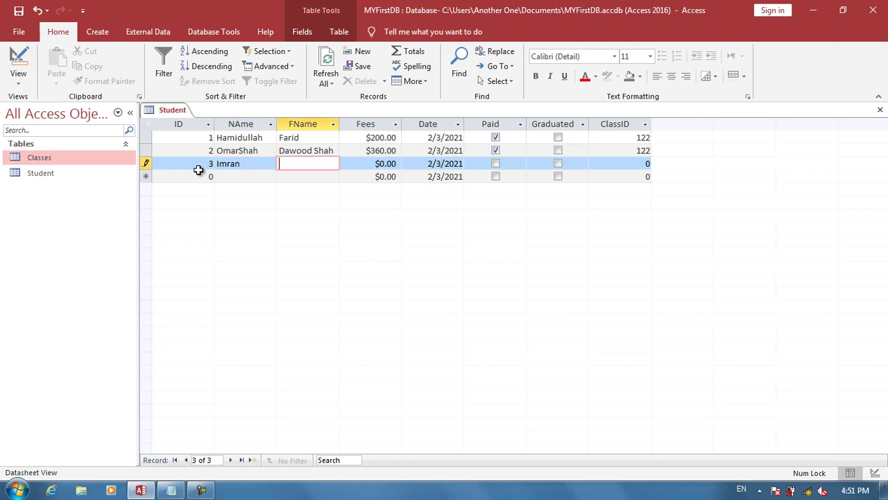
text(Asad)
key(Tab)
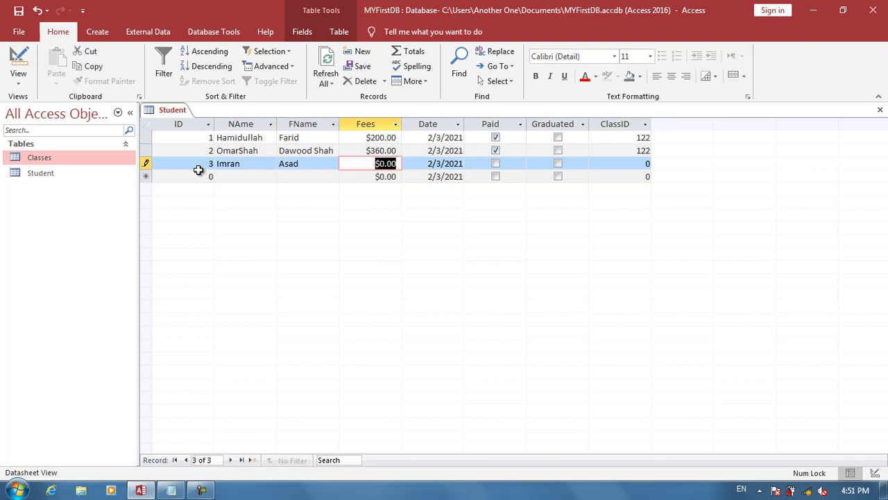
text(400)
key(Tab)
key(Tab)
key(Tab)
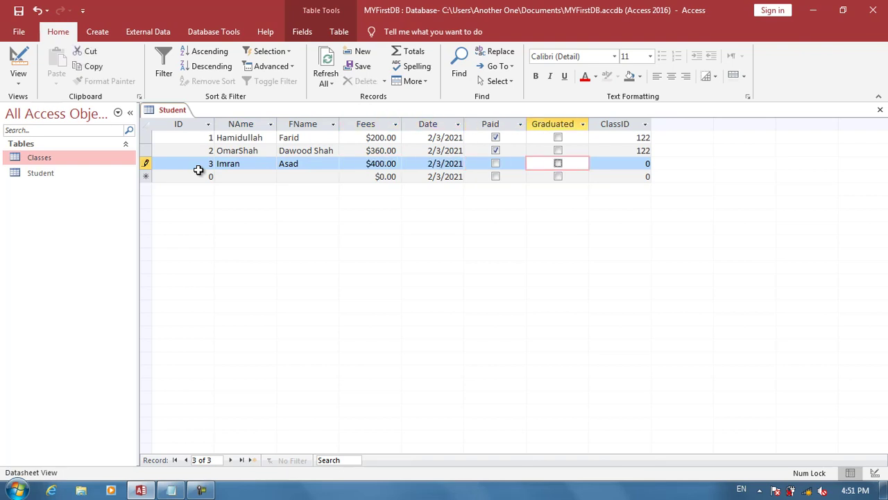
key(Tab)
text(100)
key(Tab)
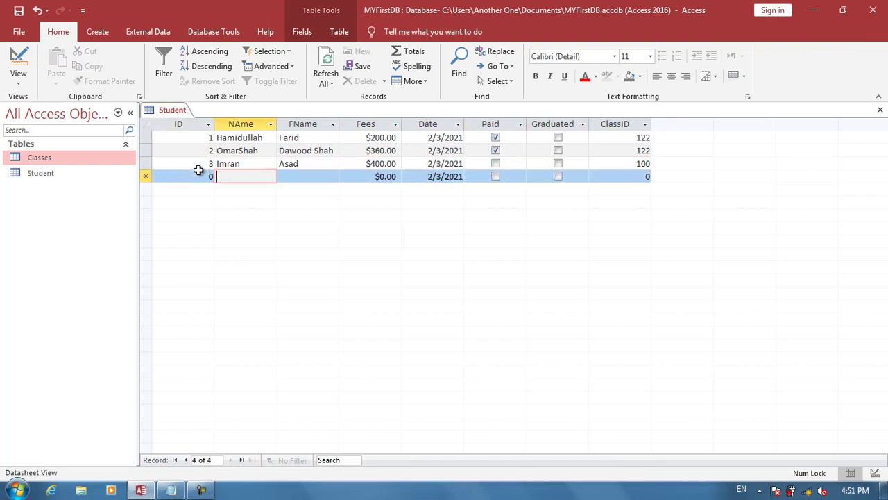
Change the second student's ClassID from 122 to 100 and close the Student table
key(Up)
key(Up)
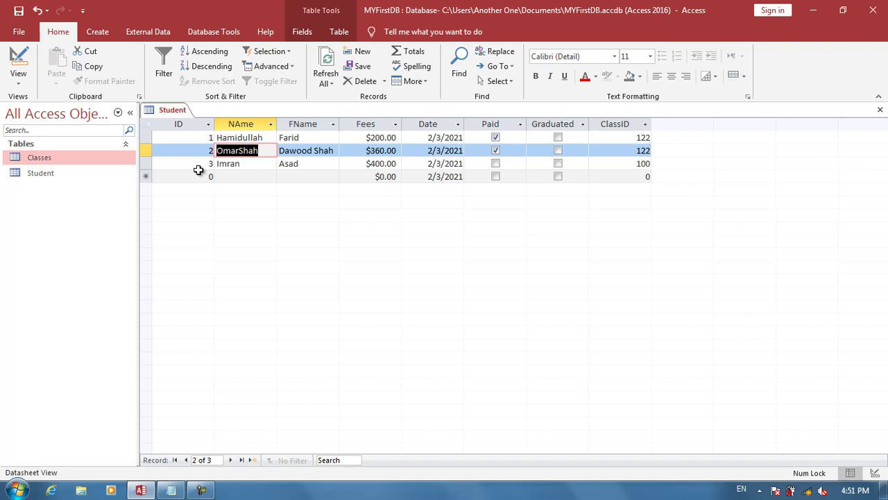
key(Right)
key(Right)
key(Right)
key(Right)
key(Right)
key(Right)
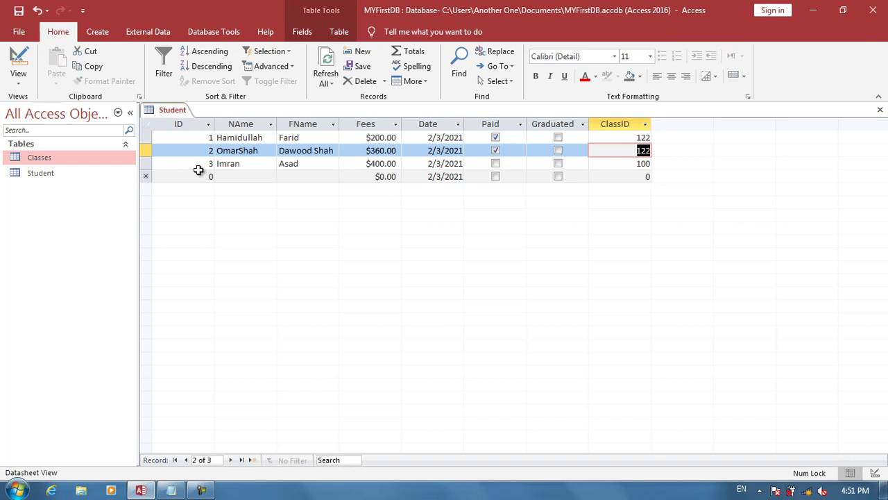
text(100)
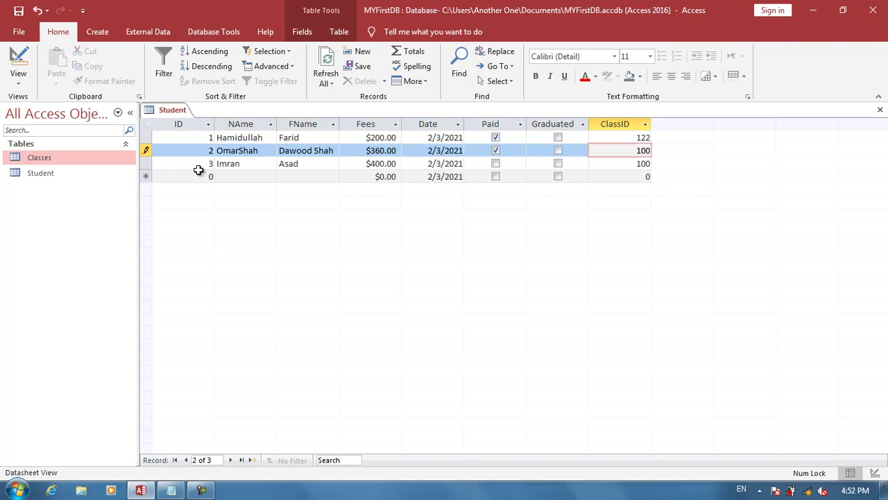
key(Return)
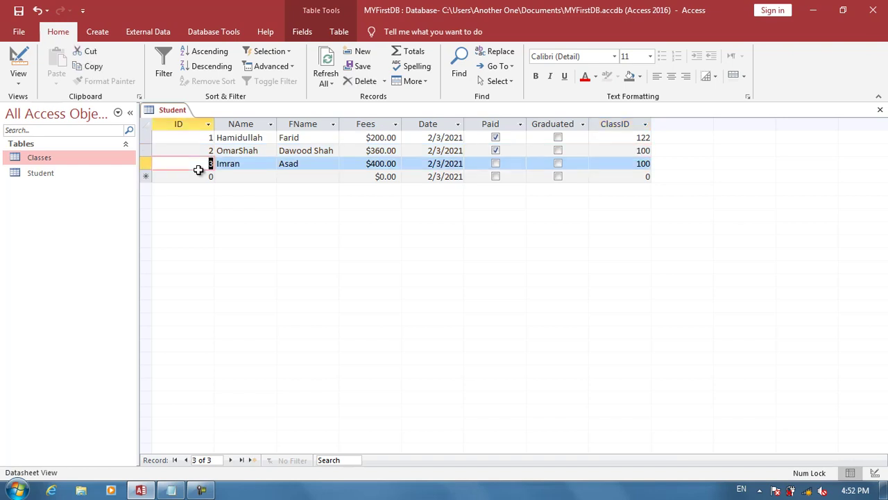
key(ctrl+w)
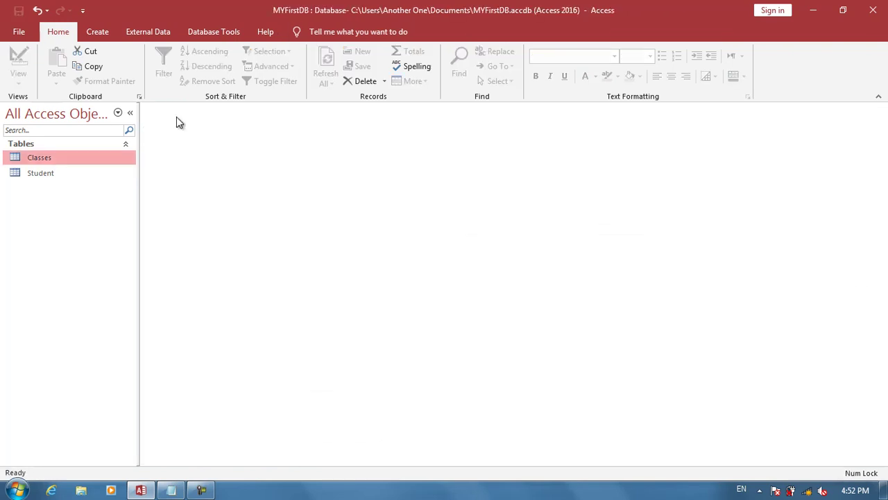
Create a new query design containing the Classes and Student tables
click(111, 36)
click(197, 83)
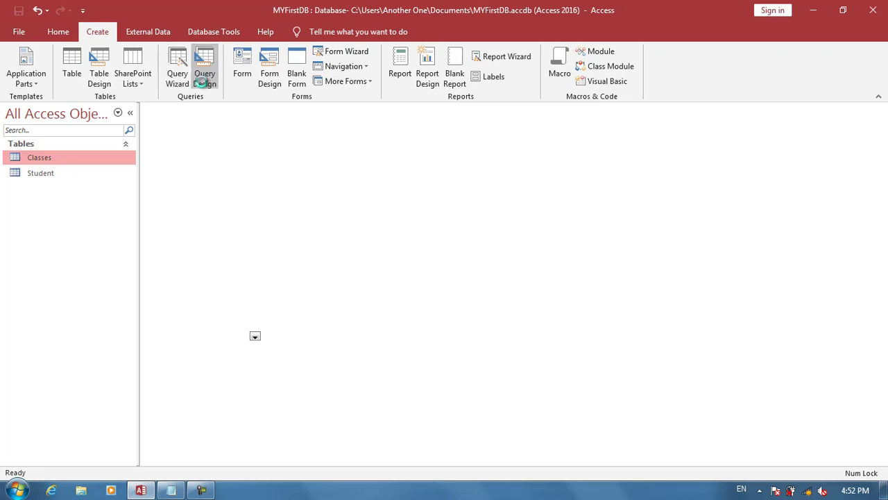
double_click(359, 139)
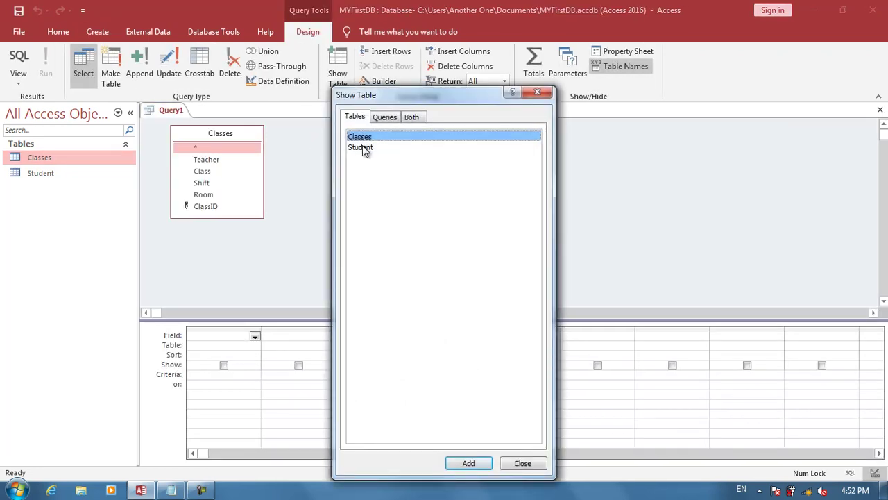
double_click(361, 148)
click(535, 97)
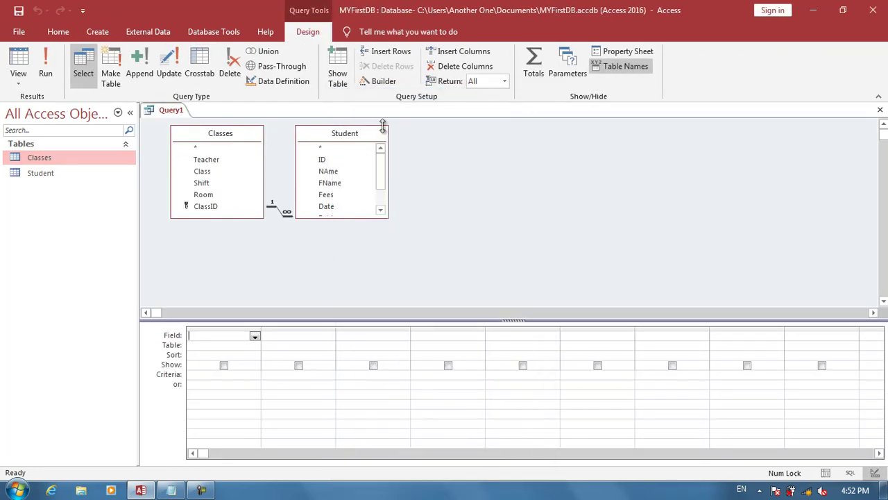
drag(359, 135, 464, 120)
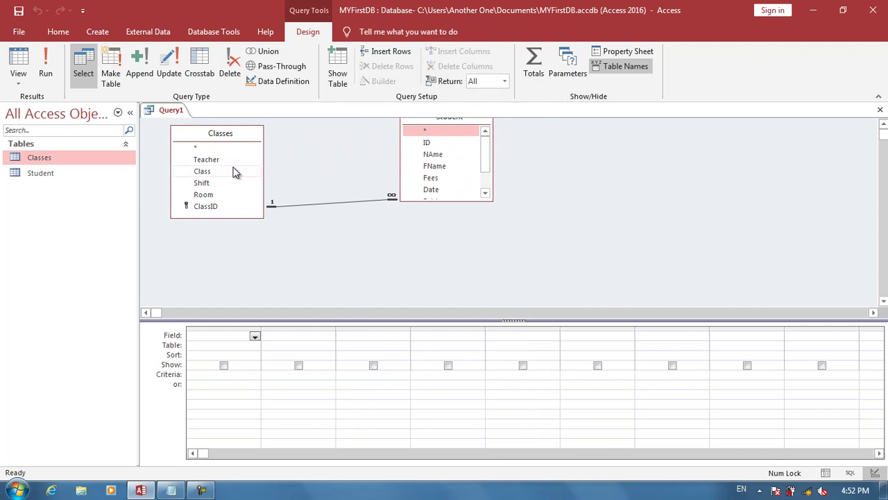
Add every Student field, from ID through ClassID, to the query grid
double_click(434, 144)
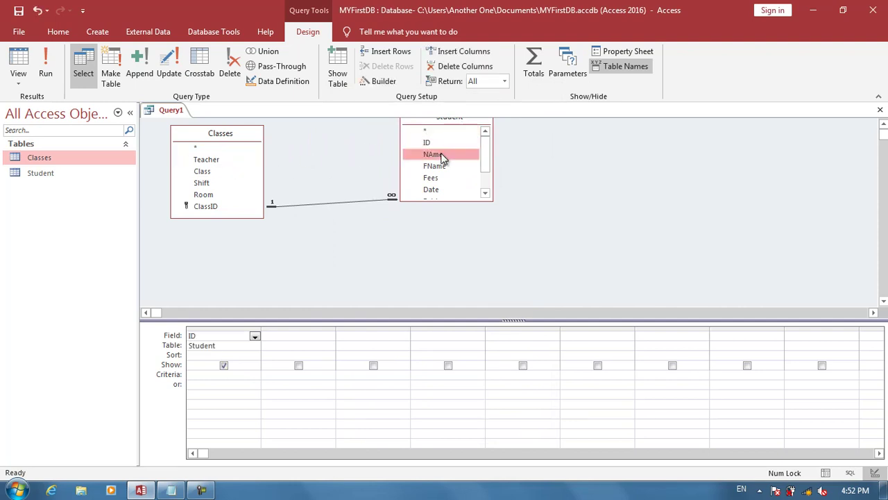
double_click(436, 154)
double_click(442, 166)
double_click(444, 177)
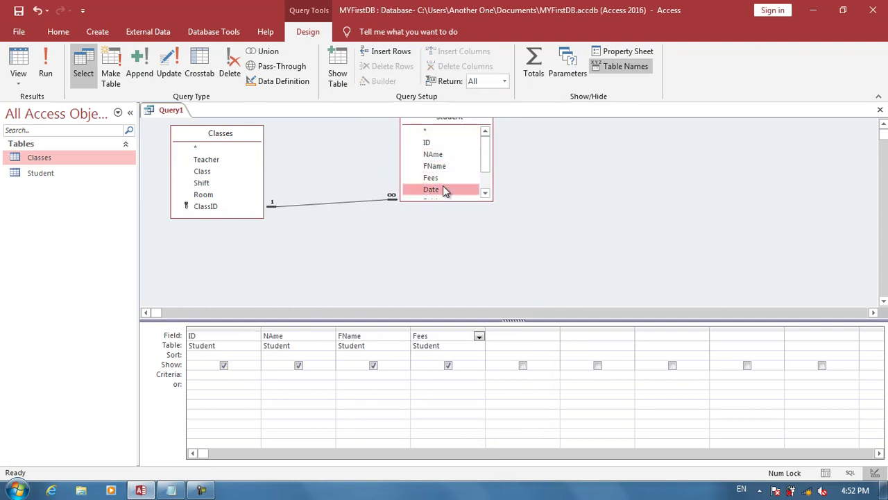
double_click(444, 189)
drag(486, 162, 486, 176)
double_click(444, 170)
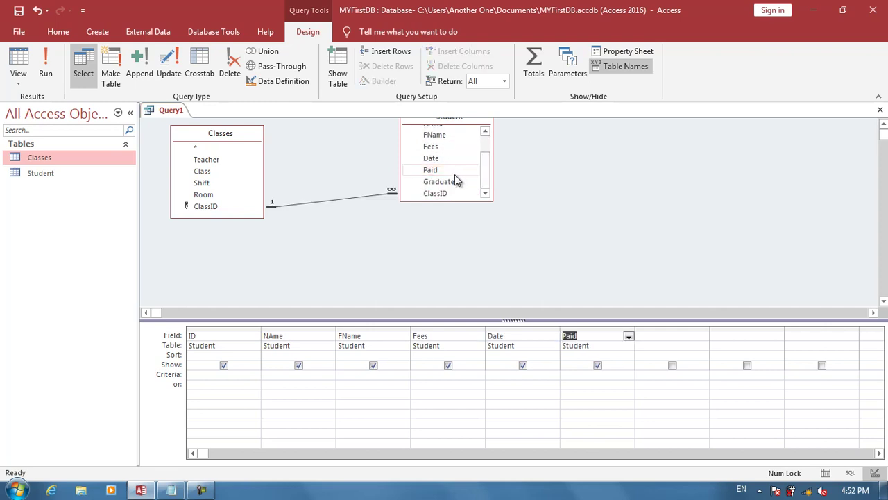
double_click(448, 181)
double_click(447, 192)
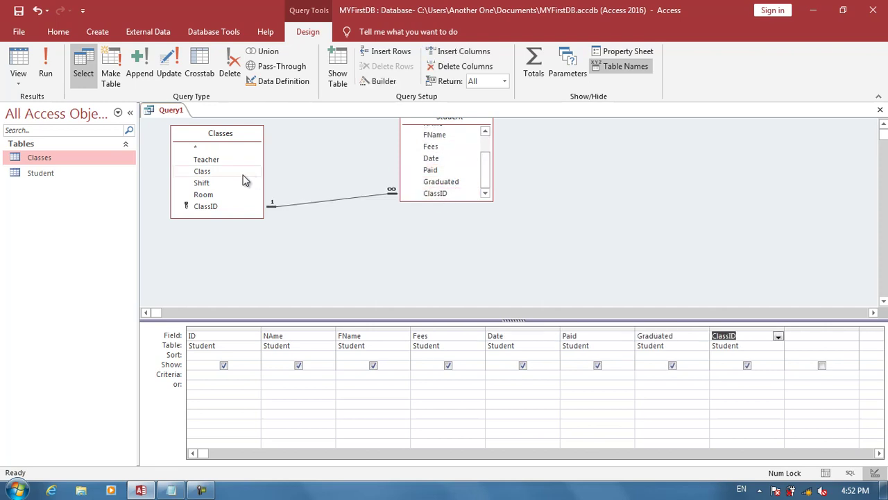
Add the Classes Teacher and Class fields and run the query
double_click(222, 161)
click(220, 172)
double_click(220, 170)
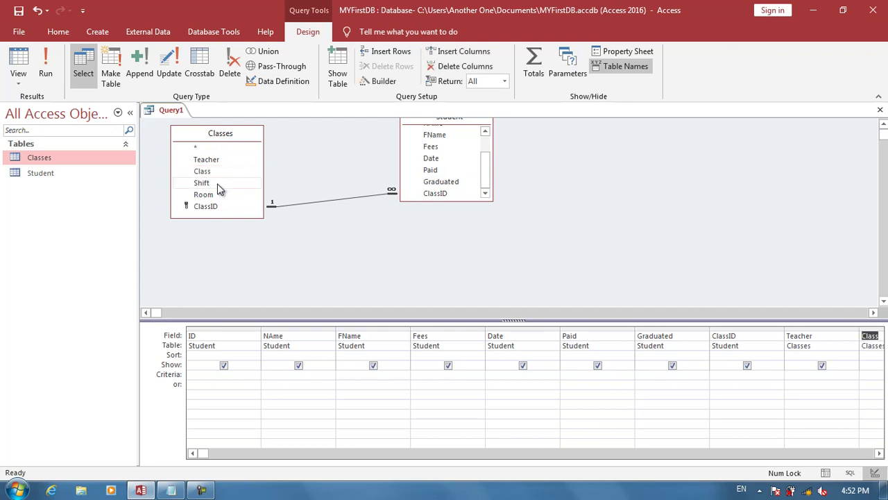
click(45, 64)
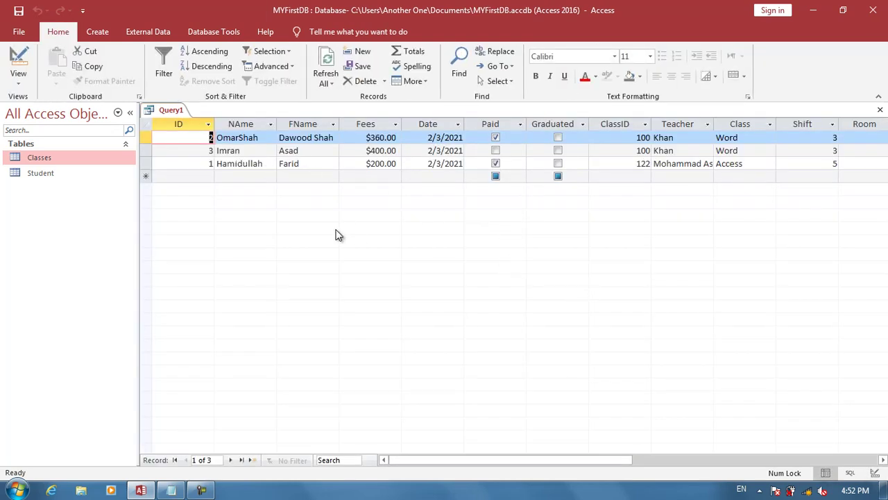
Start a fourth query record with ID 4, the student's name, father's name and fees 200
key(Down)
key(Down)
key(Down)
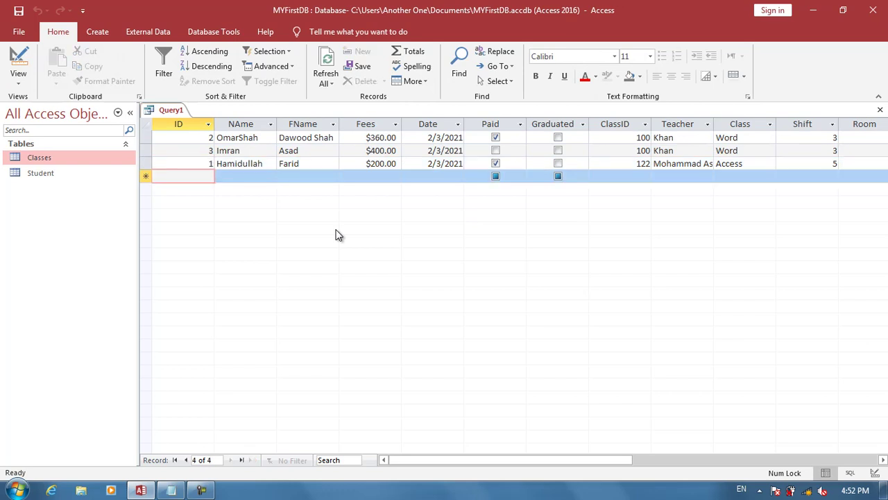
text(4)
key(Tab)
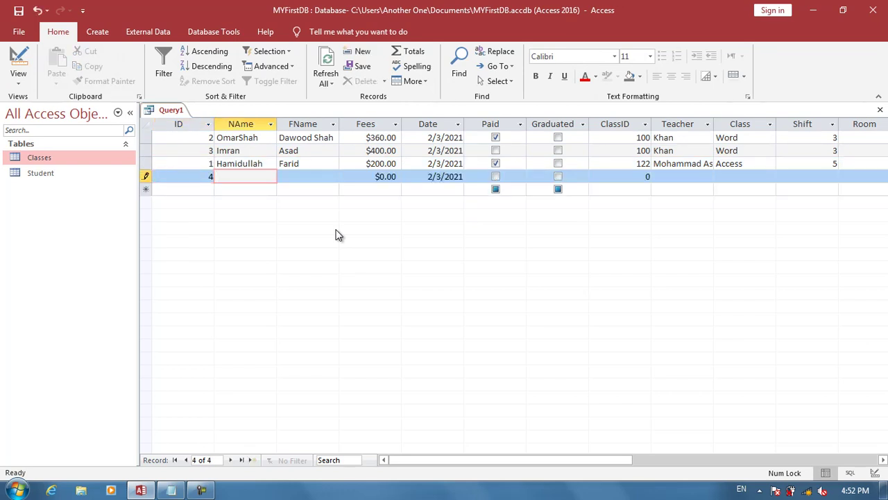
key(Tab)
text(Wahid)
key(Tab)
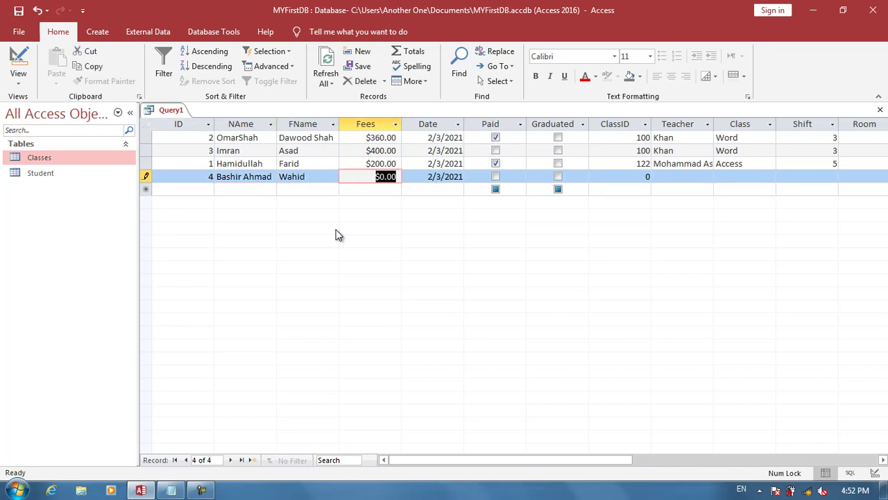
text(200)
key(Tab)
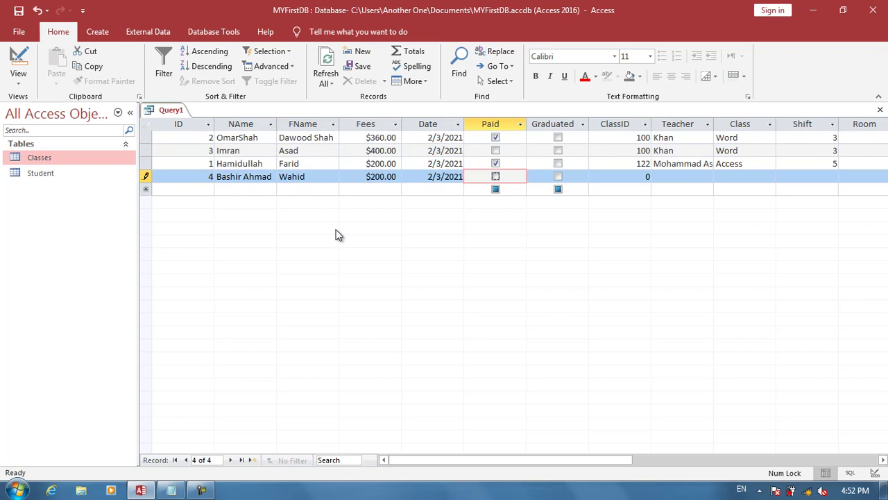
Mark student 4 paid with ClassID 100 and check the filled-in Word, shift 3, room 15 details
key(space)
key(Tab)
key(Tab)
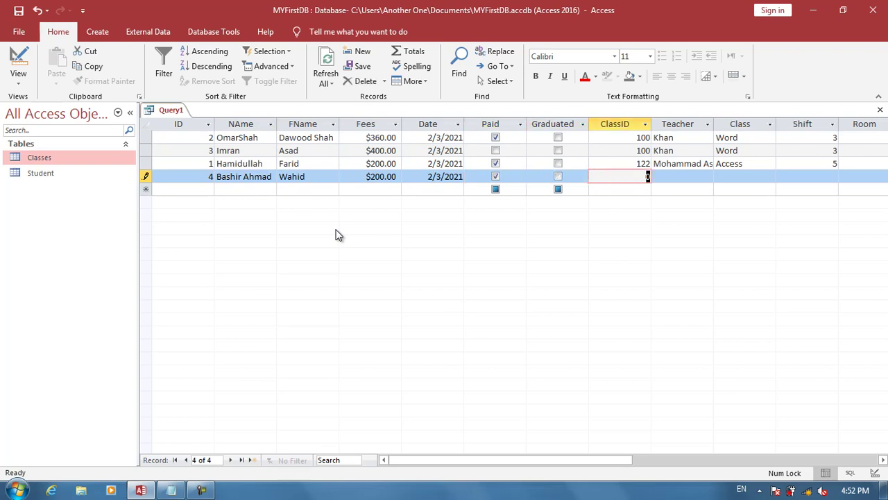
text(1)
text(00)
key(Tab)
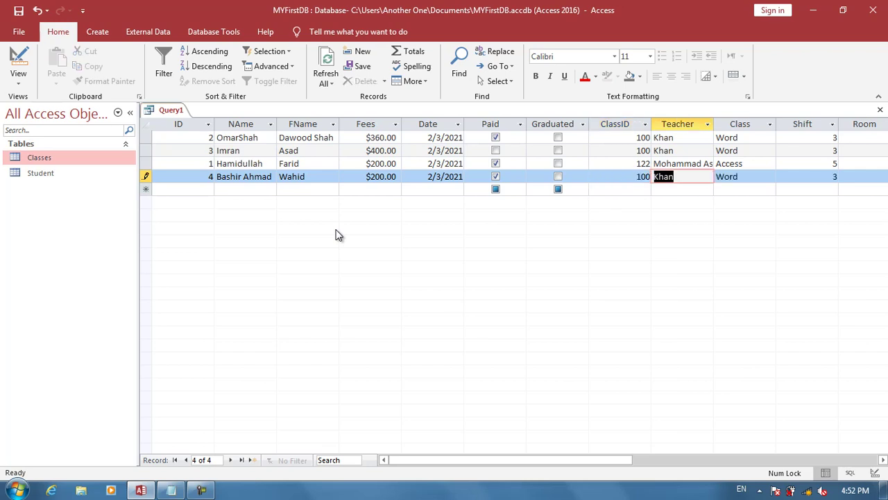
key(Tab)
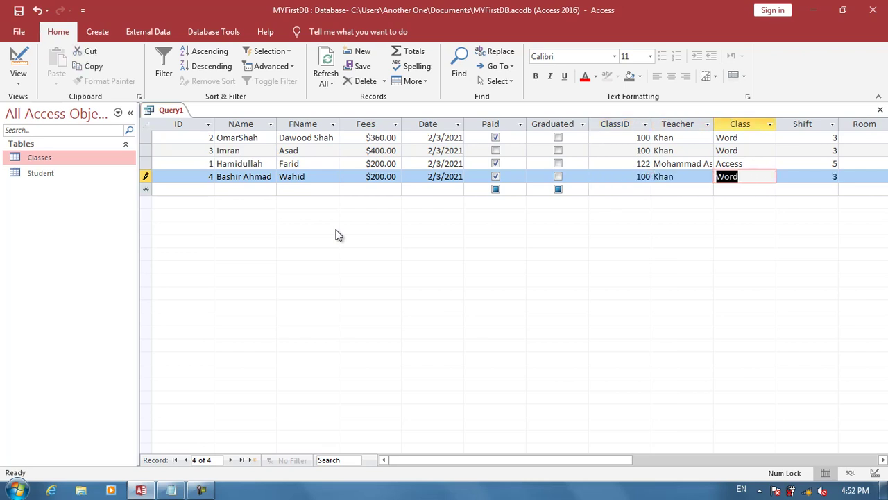
key(Tab)
key(Tab)
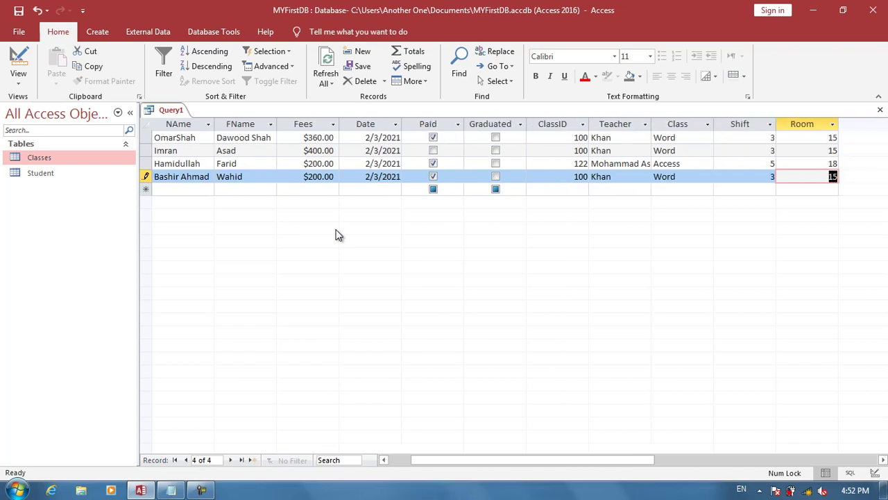
key(shift+Tab)
key(shift+Tab)
key(shift+Tab)
key(shift+Tab)
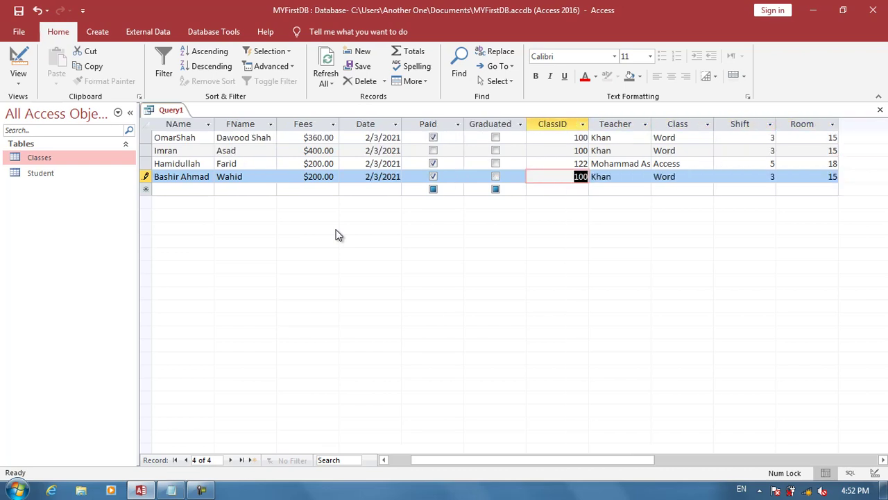
key(Tab)
key(Tab)
key(Tab)
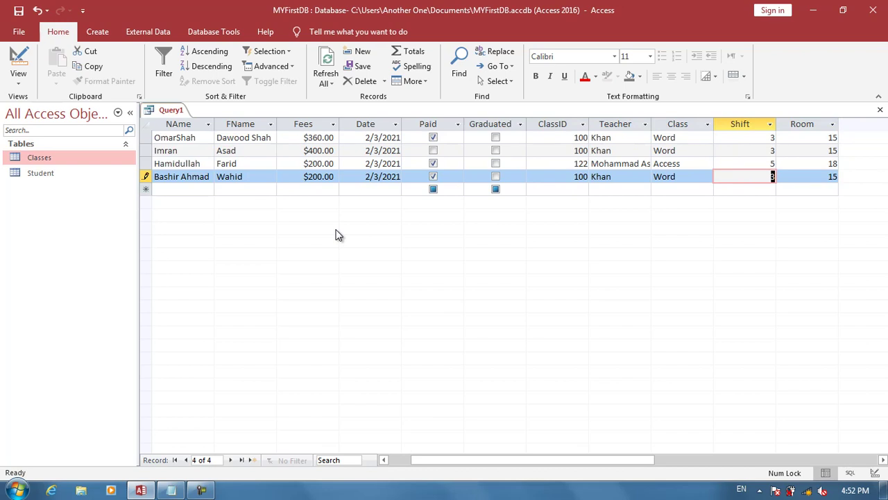
key(shift+Tab)
key(shift+Tab)
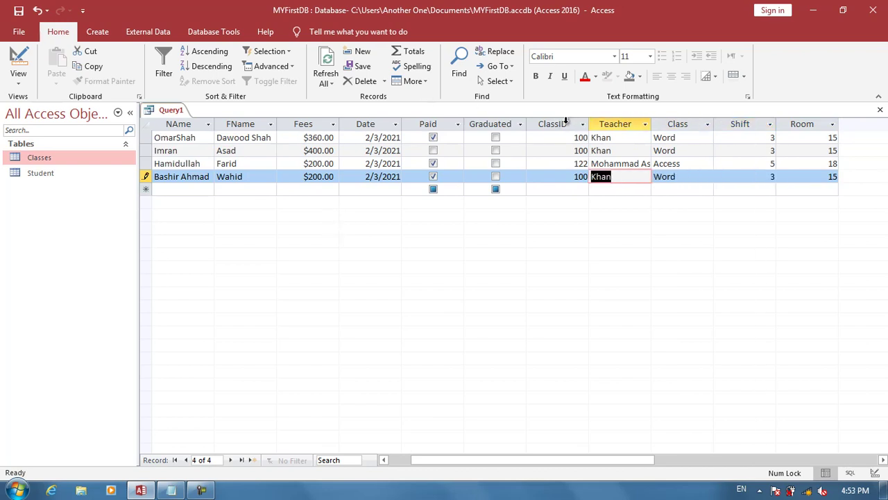
drag(568, 122, 813, 118)
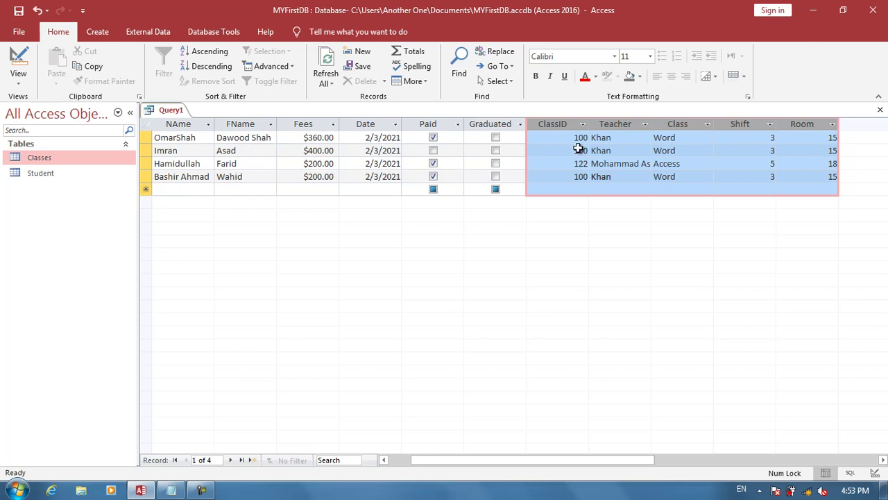
Change the second student's ClassID from 100 to 122 in the query results
click(577, 177)
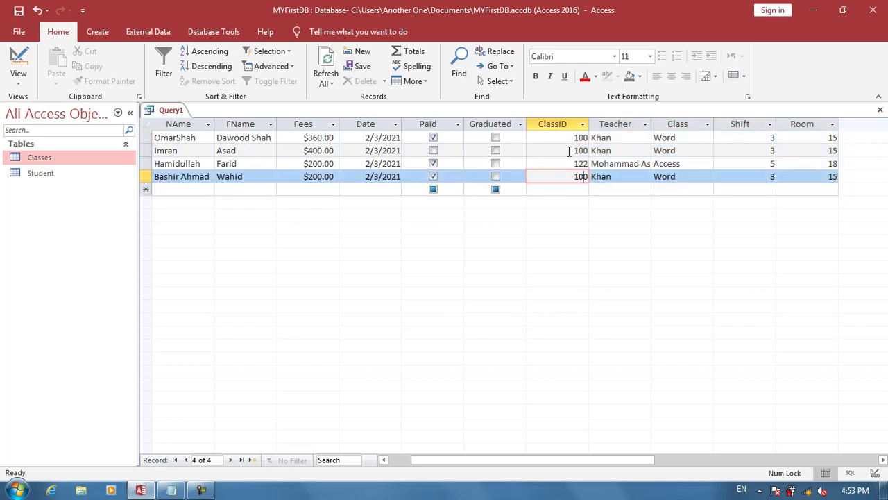
click(571, 150)
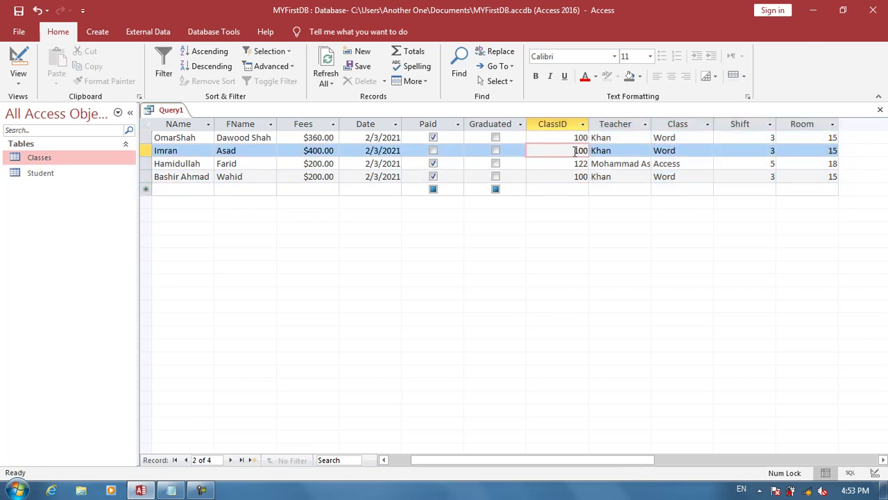
drag(572, 150, 594, 152)
text(1)
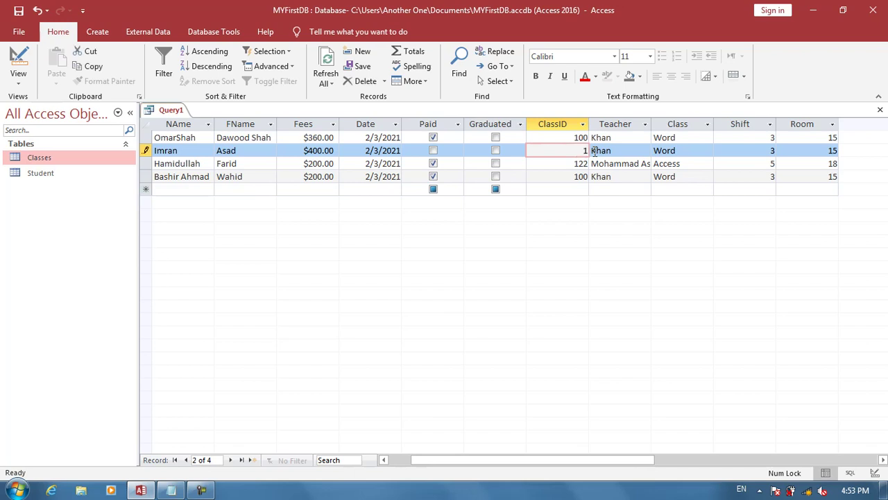
text(22)
key(Tab)
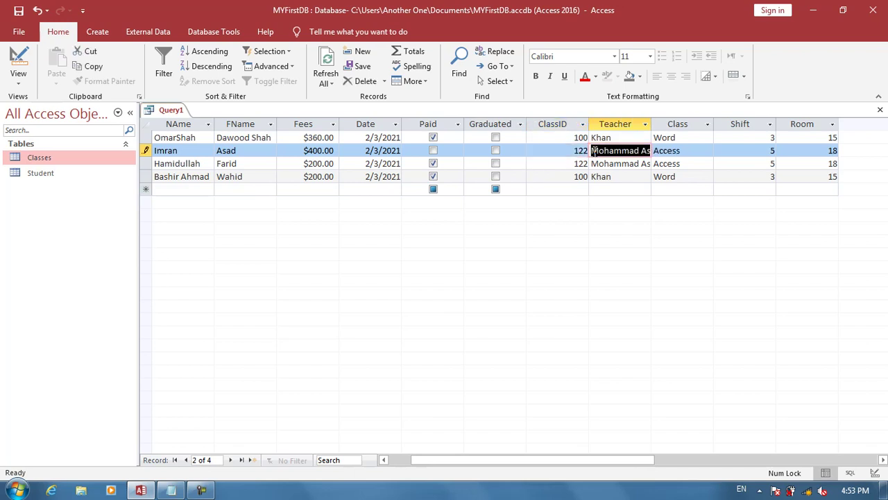
Check the updated Access class, shift 5 and room 18 details, then close Query1
key(Tab)
key(Tab)
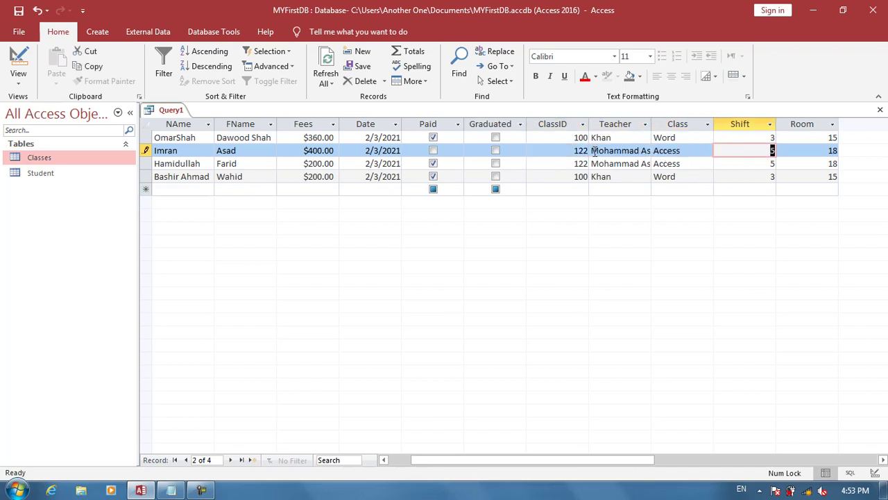
key(Tab)
key(shift+Tab)
key(Tab)
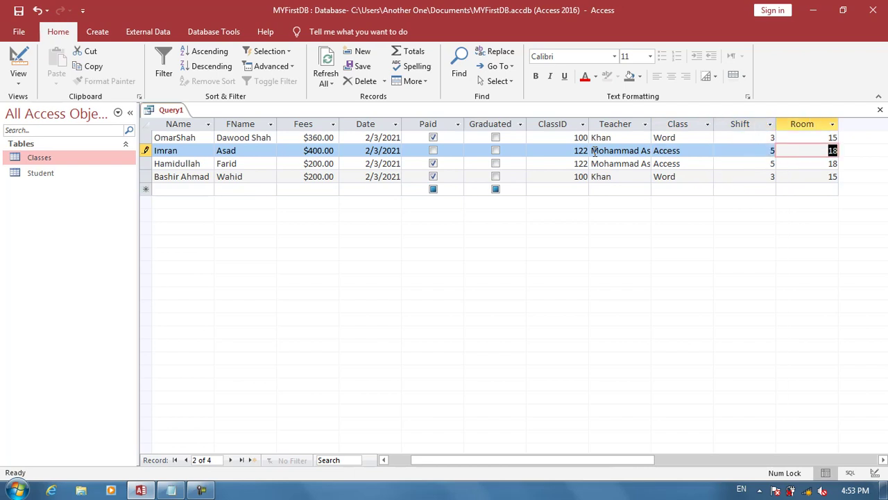
key(shift+Tab)
key(shift+Tab)
key(shift+Tab)
key(shift+Tab)
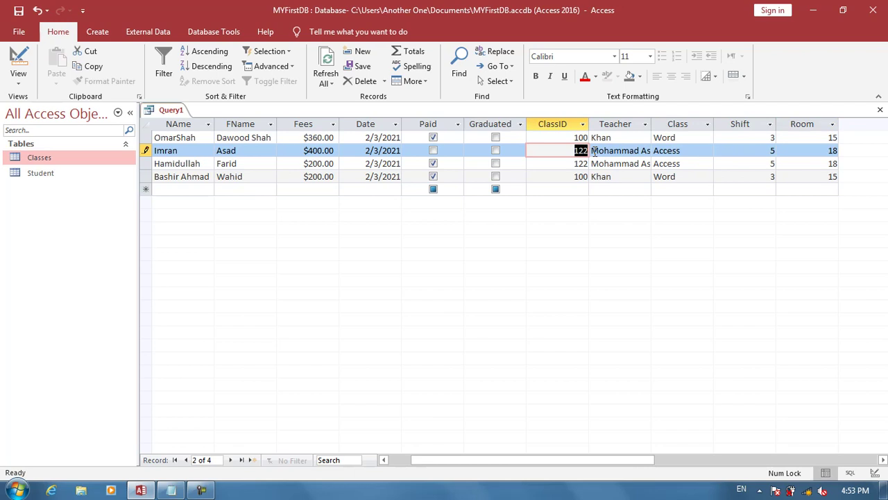
key(Tab)
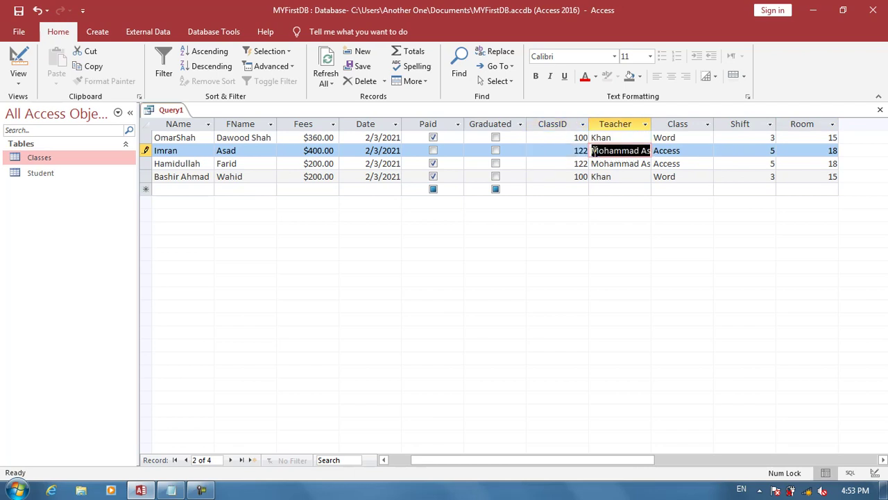
key(Tab)
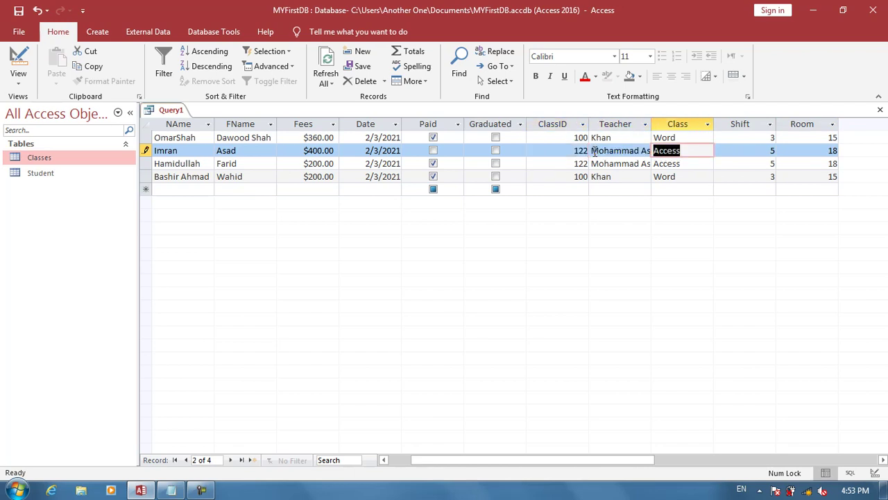
key(Tab)
key(Tab)
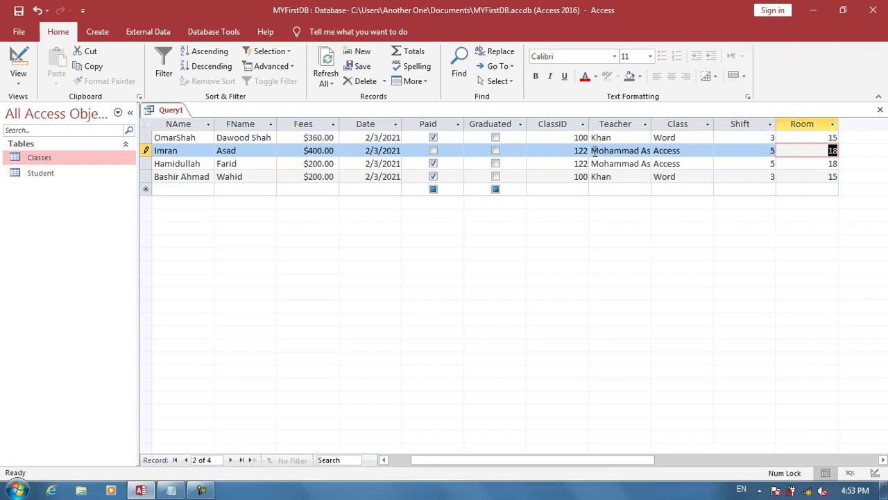
key(ctrl+w)
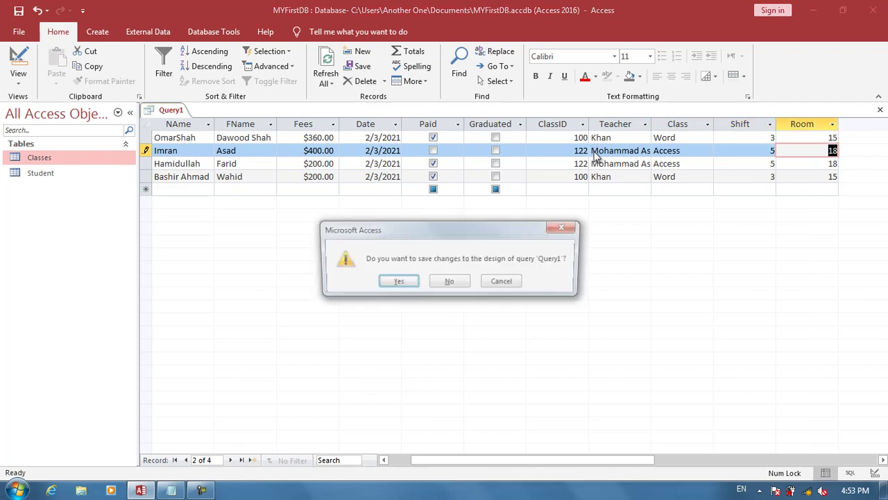
Discard Query1's design, then review the Student table's four records twice and close it
click(460, 280)
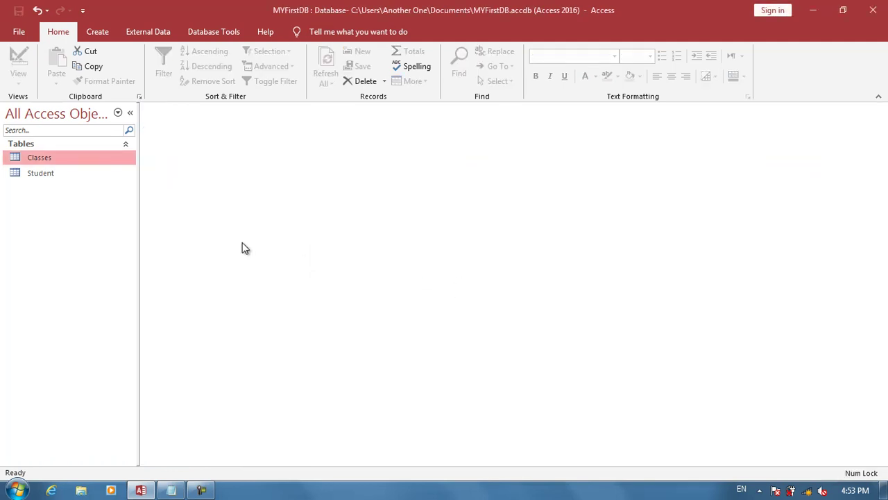
double_click(64, 172)
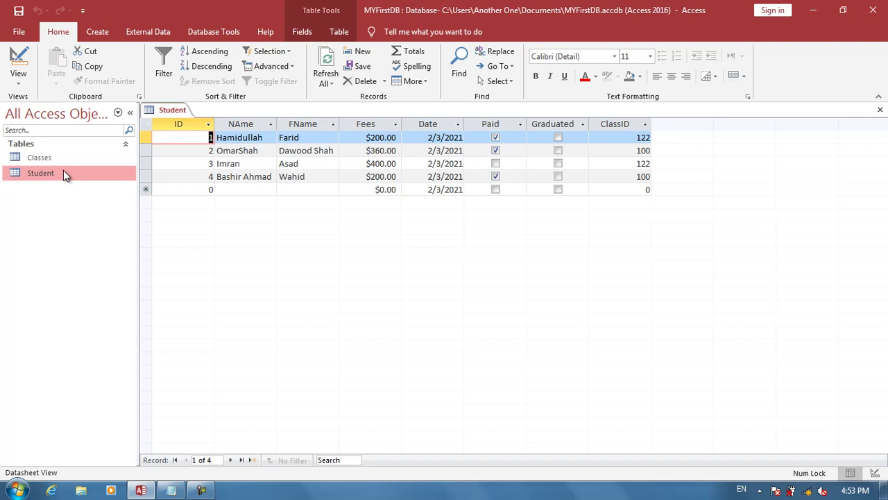
key(ctrl+w)
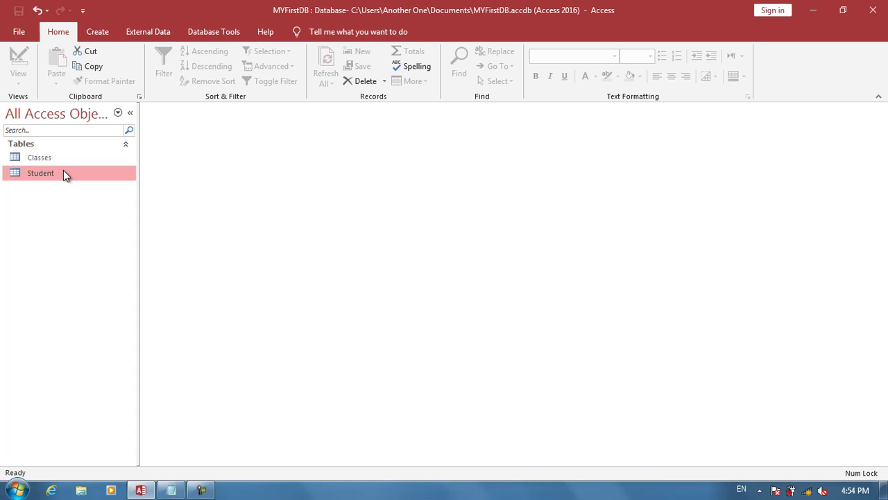
double_click(63, 172)
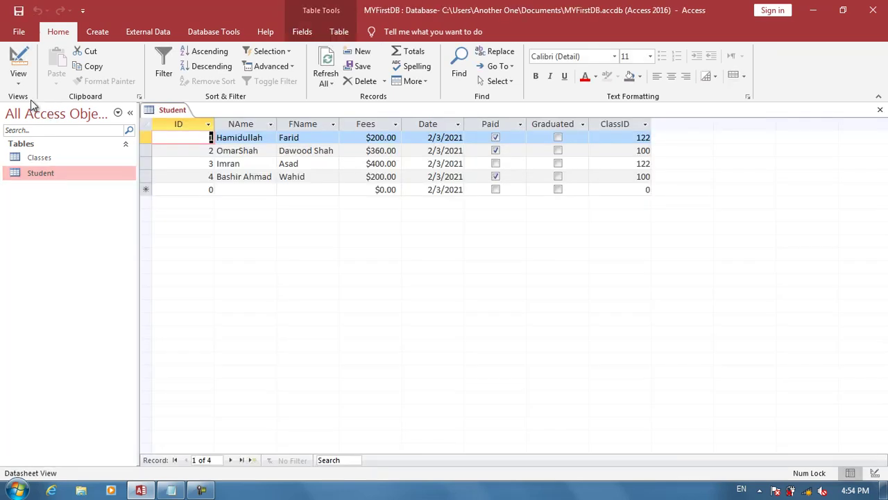
key(ctrl+w)
In Student's Design View, make ID the primary key and save the design
right_click(40, 173)
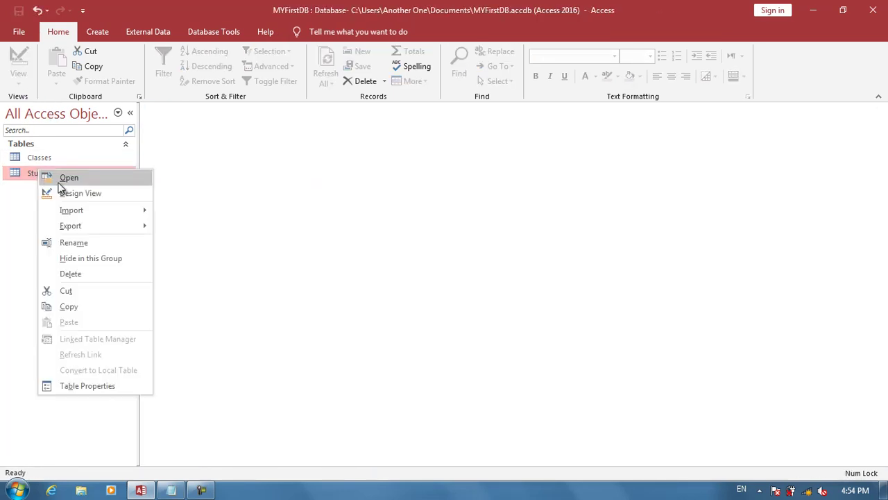
click(69, 193)
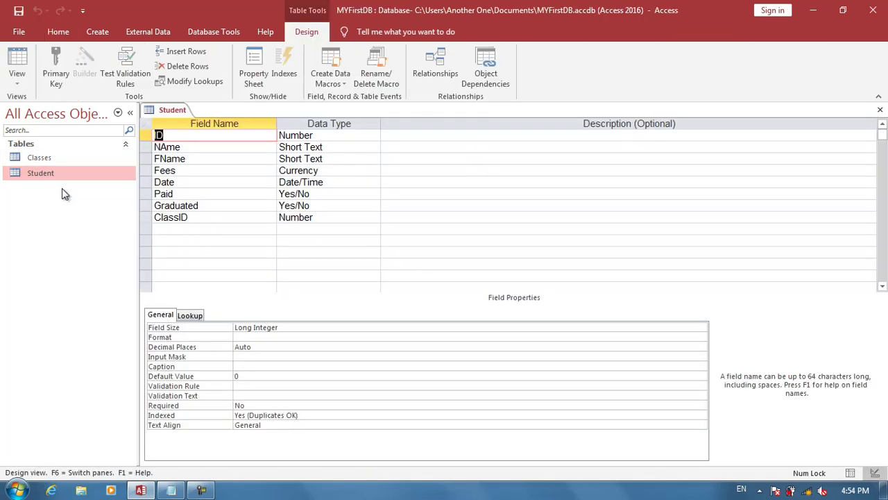
click(59, 77)
key(ctrl+w)
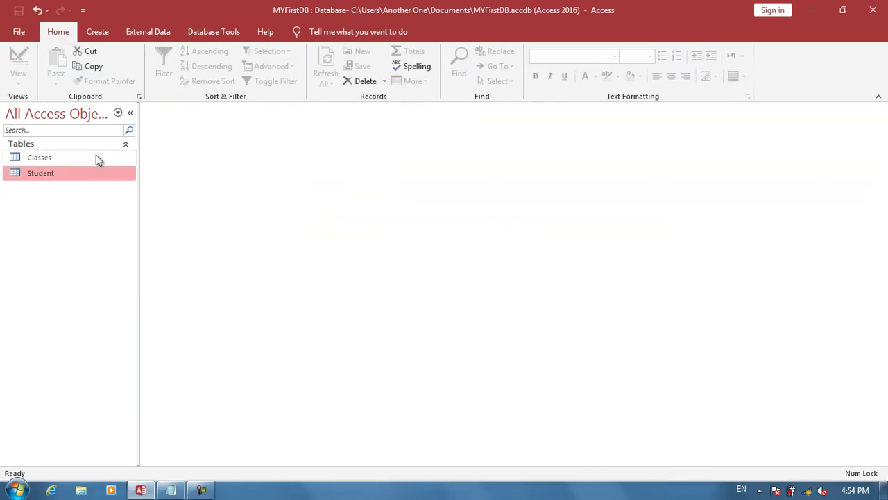
Open Classes and Student, check Student's ClassID field in Design View, then close it
double_click(54, 159)
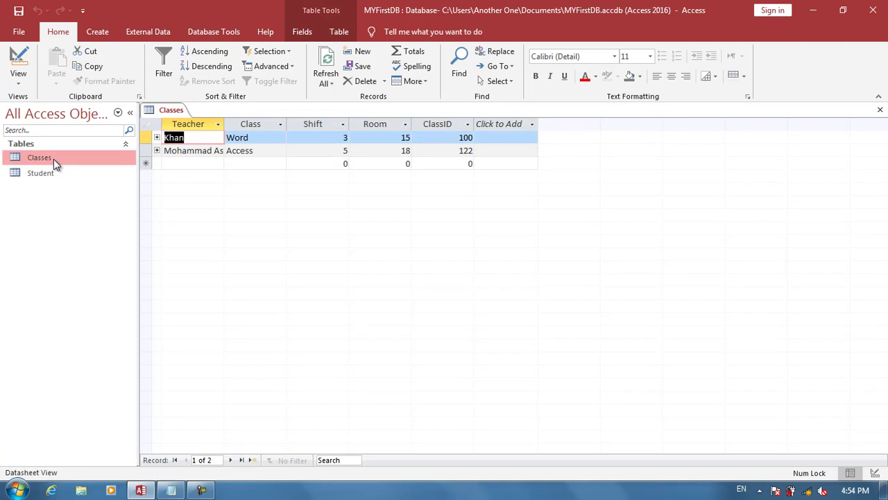
double_click(60, 175)
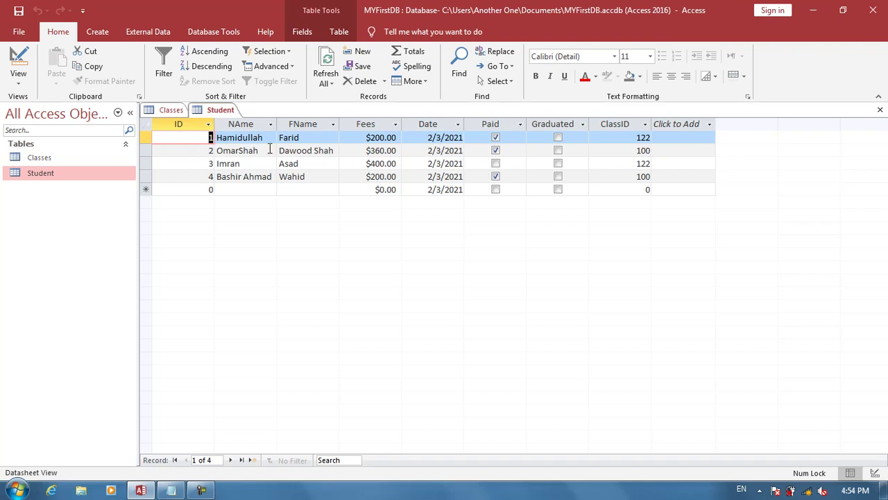
click(618, 122)
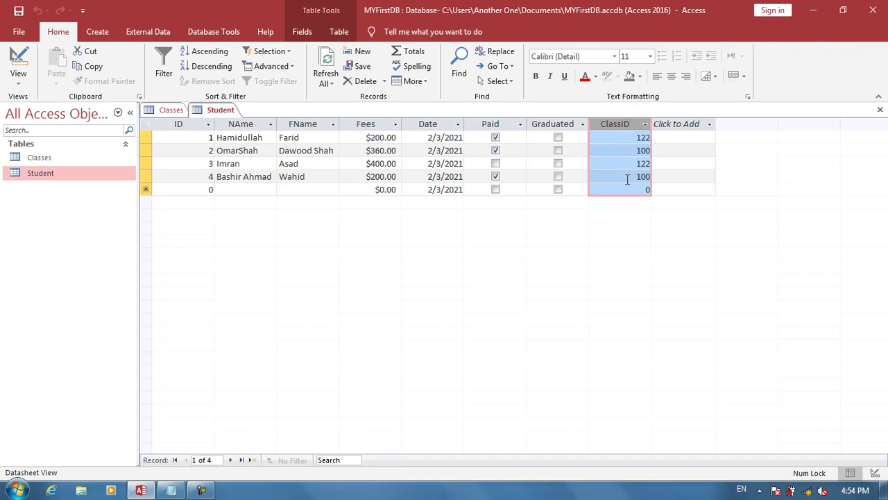
click(185, 124)
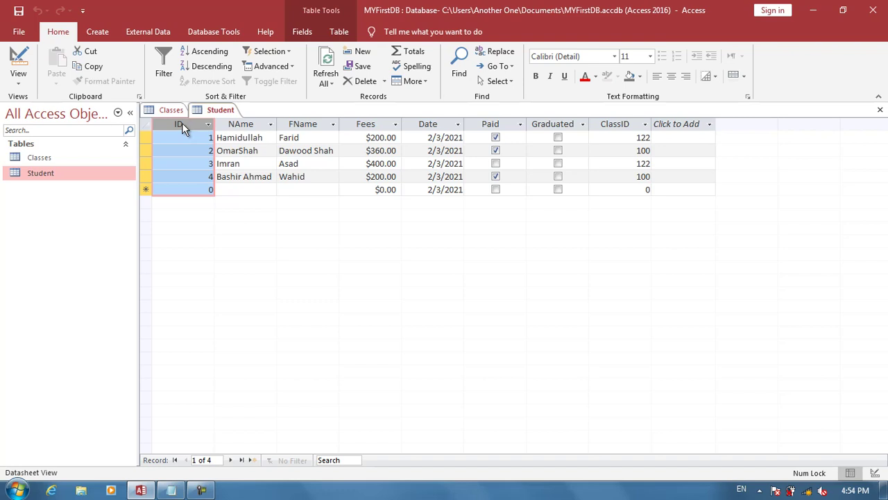
click(18, 70)
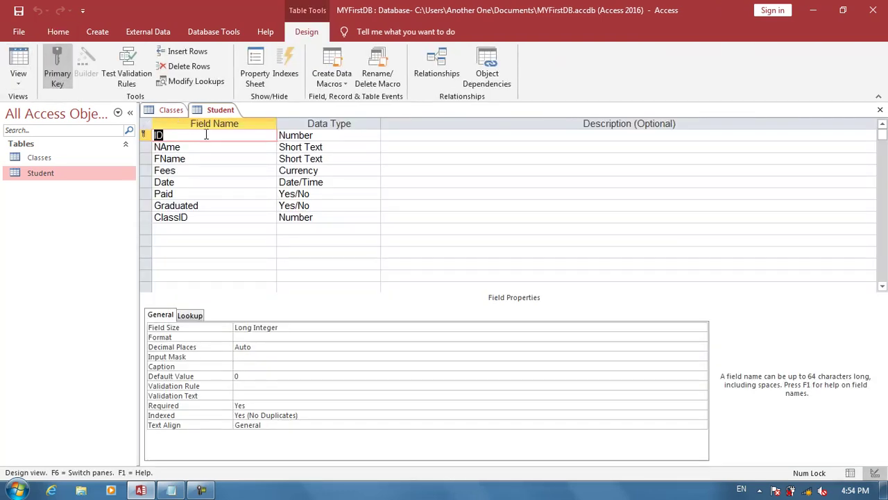
click(193, 218)
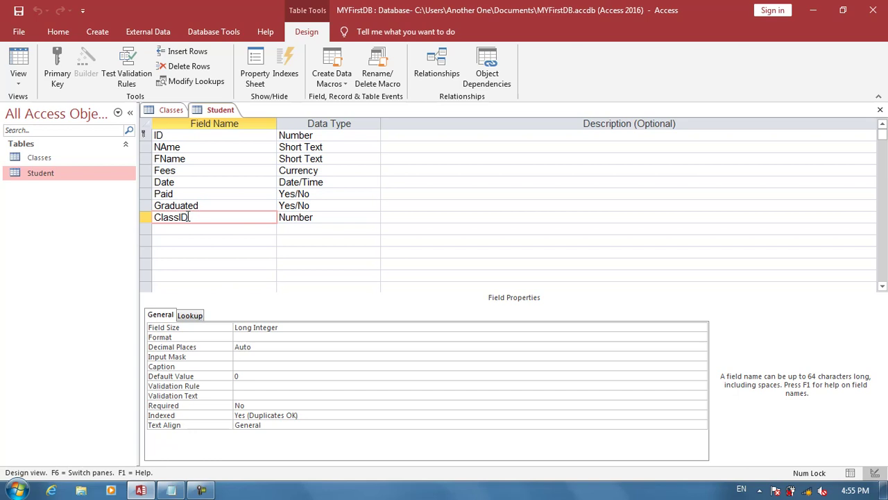
key(ctrl+w)
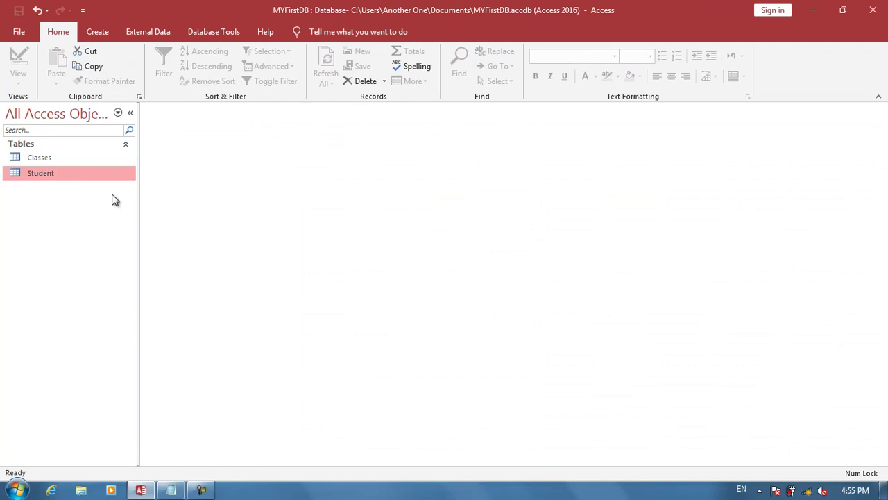
Open Classes and expand the Word and Access subdatasheets to see enrolled students
click(71, 160)
double_click(73, 160)
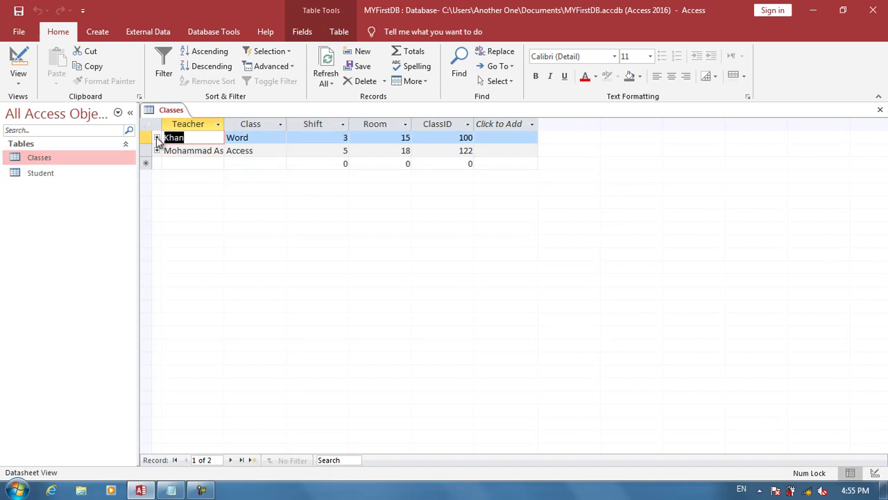
click(157, 138)
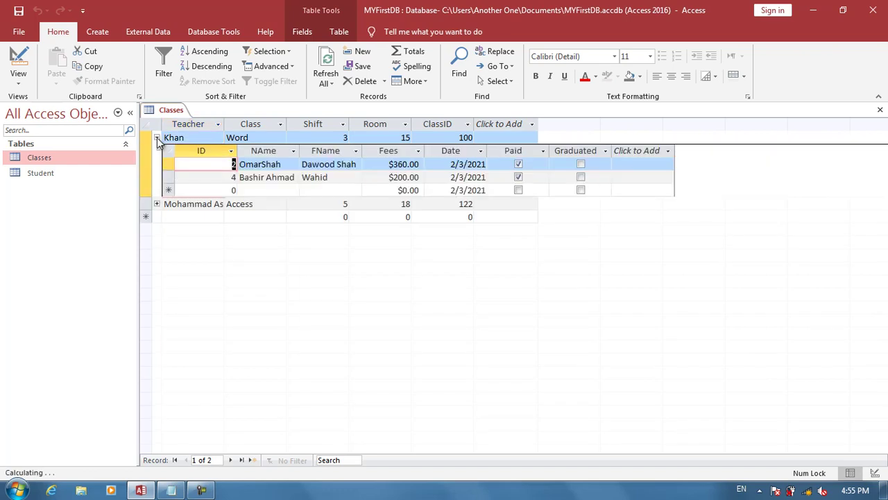
click(157, 138)
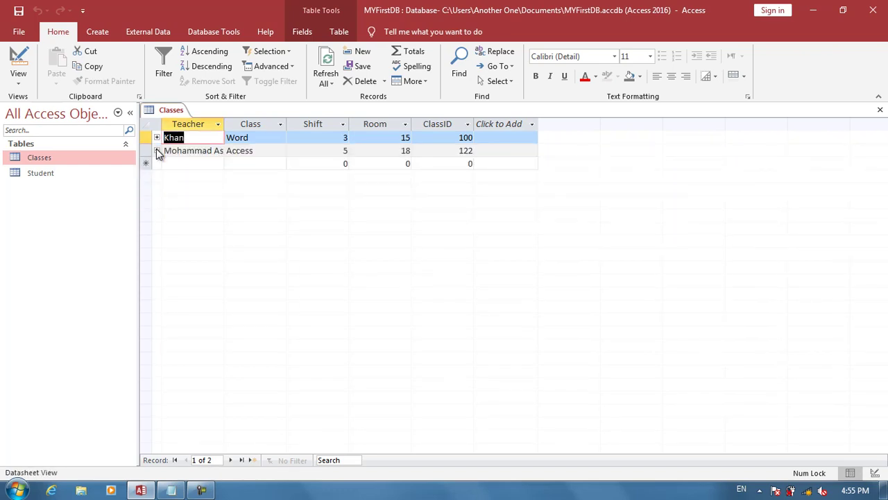
click(157, 150)
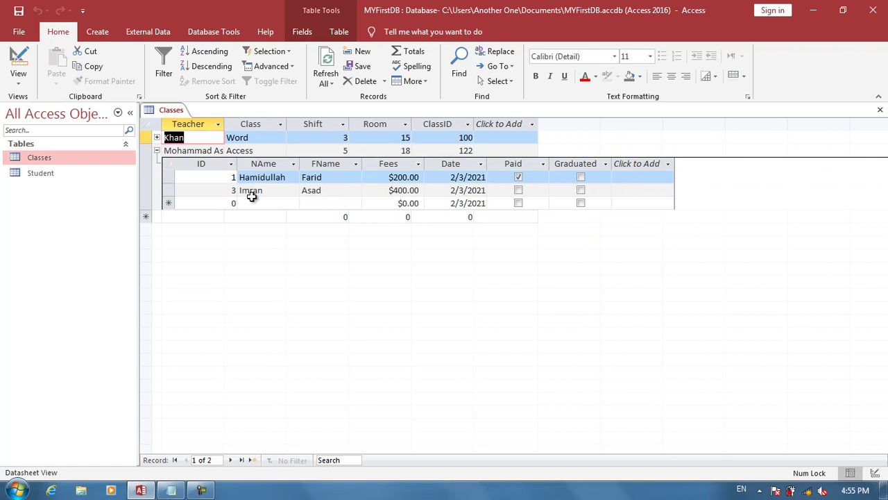
Close Classes, briefly open and close Student, then reopen the Classes table
key(ctrl+w)
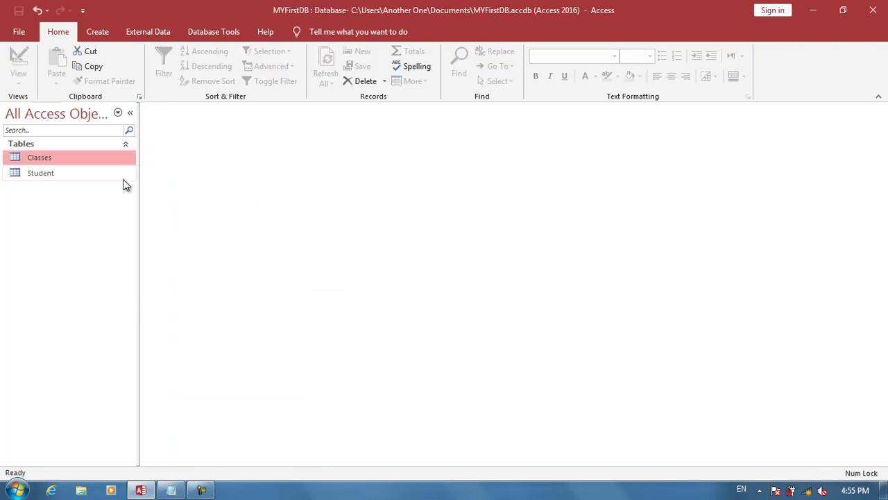
double_click(94, 177)
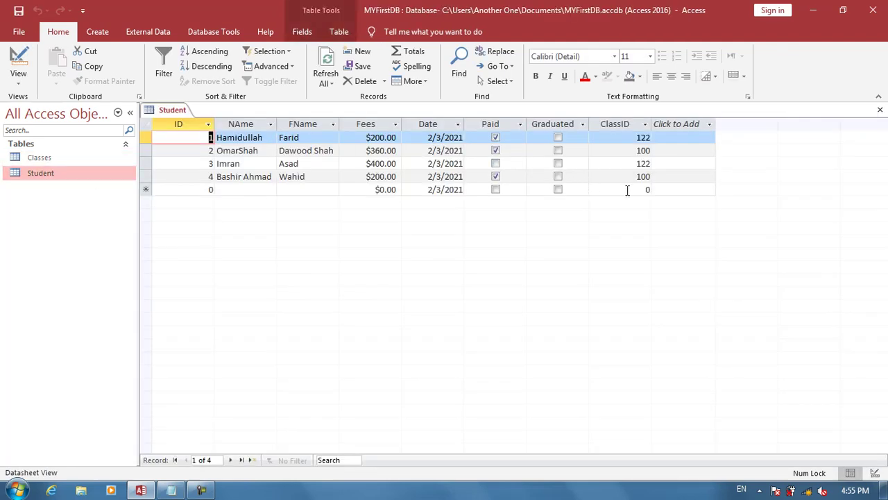
key(ctrl+w)
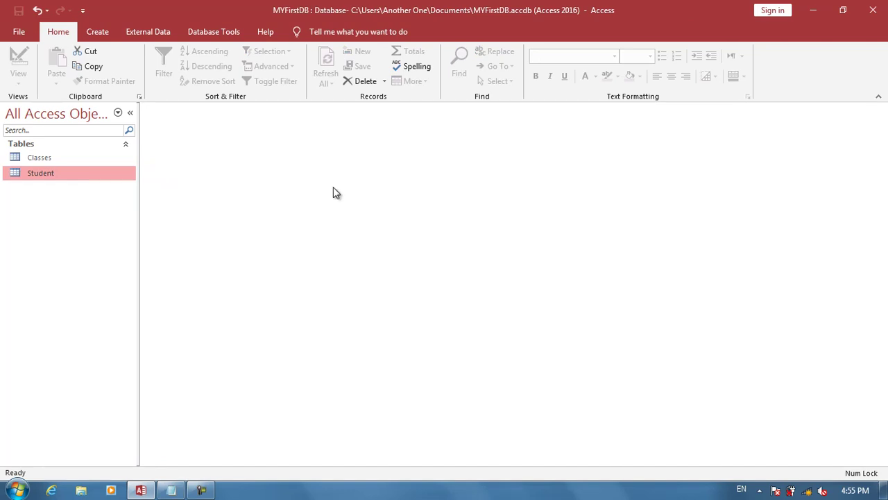
double_click(82, 159)
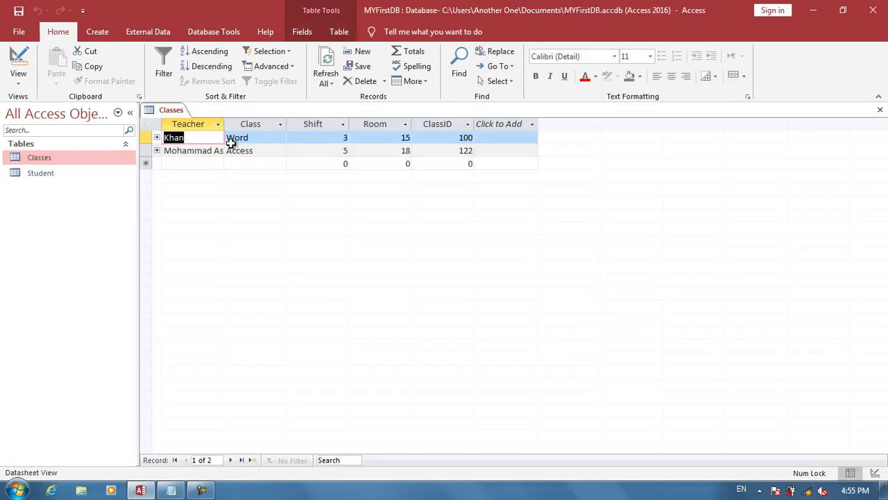
Under the Access class, start a new student row with ID 5 and the student's names
click(157, 151)
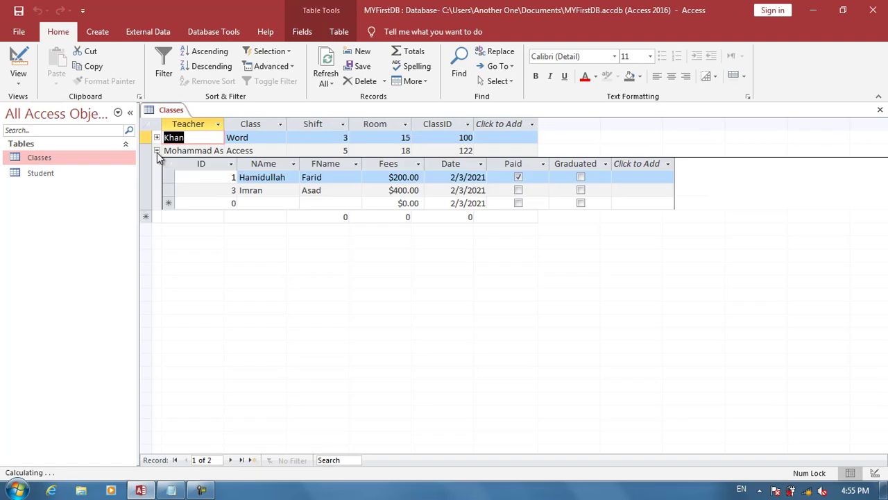
click(224, 203)
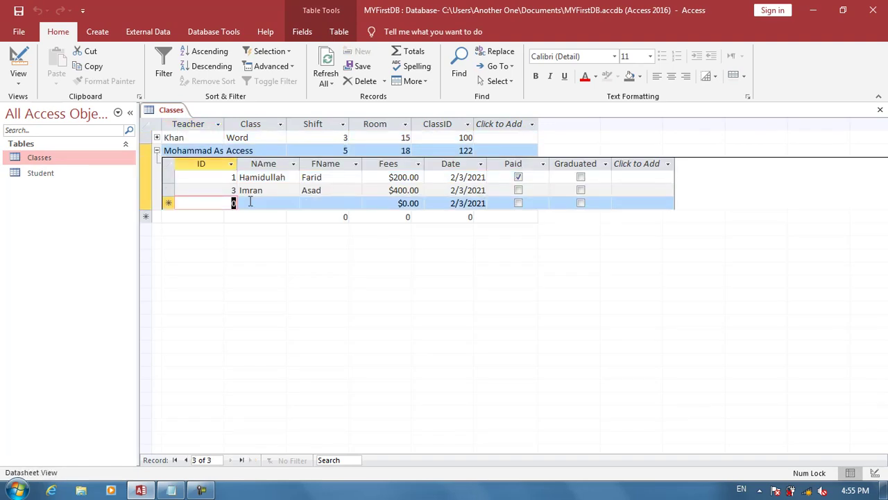
text(5)
key(Tab)
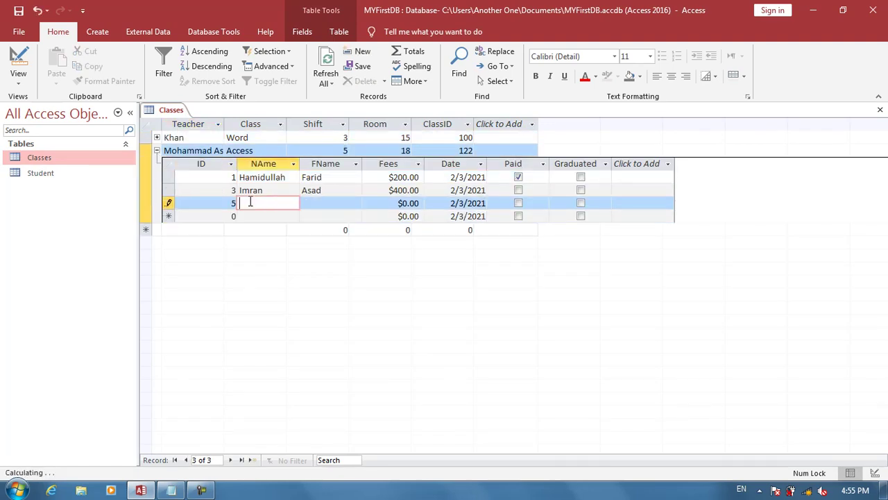
key(Tab)
text(Wa)
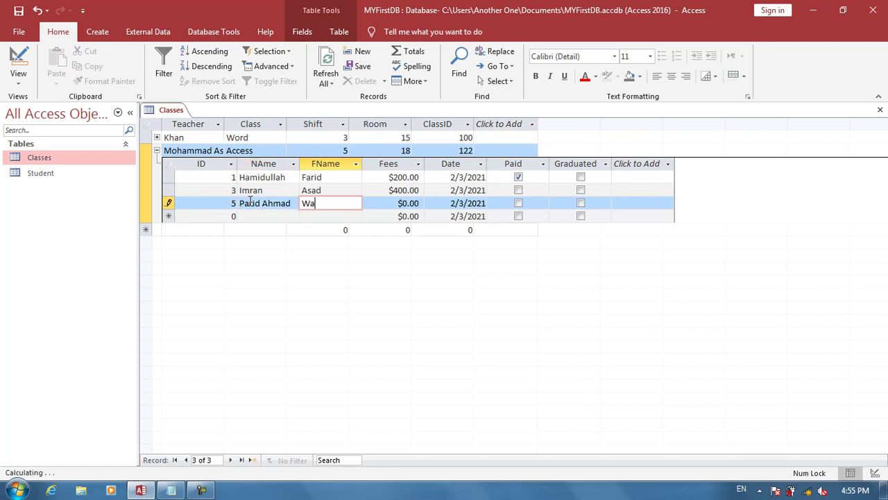
text(hid)
key(Tab)
Give the new student $500.00 fees, tick Paid, save the record and close Classes
text(5)
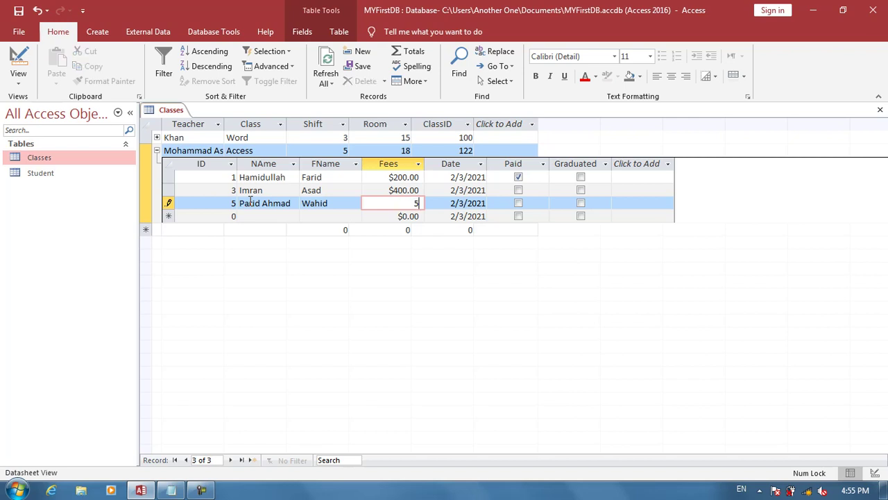
text(00)
key(Tab)
key(Tab)
key(space)
key(Tab)
key(Tab)
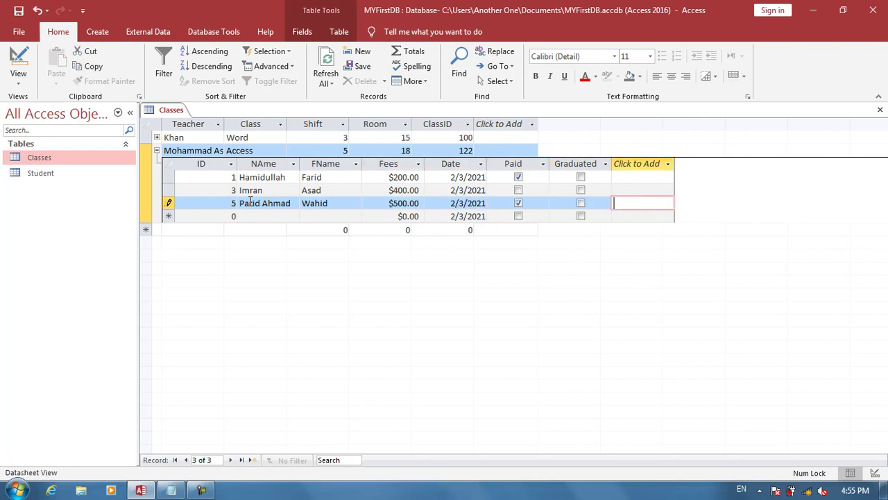
key(Tab)
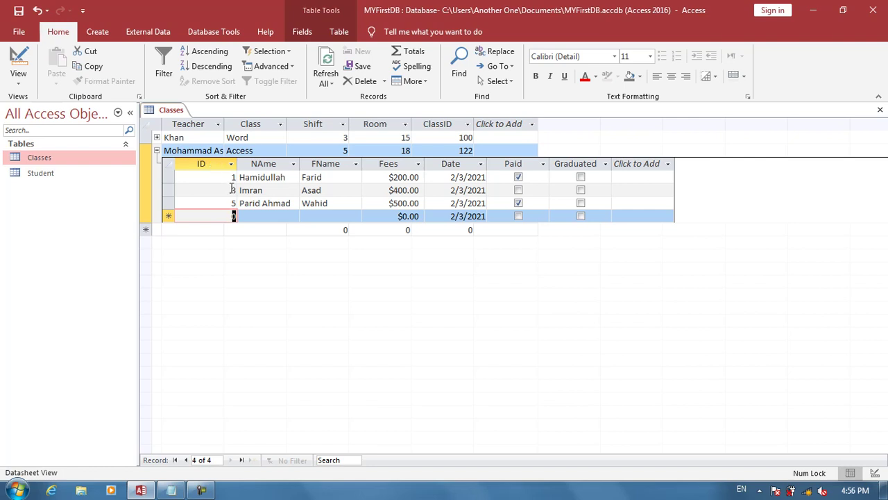
key(ctrl+w)
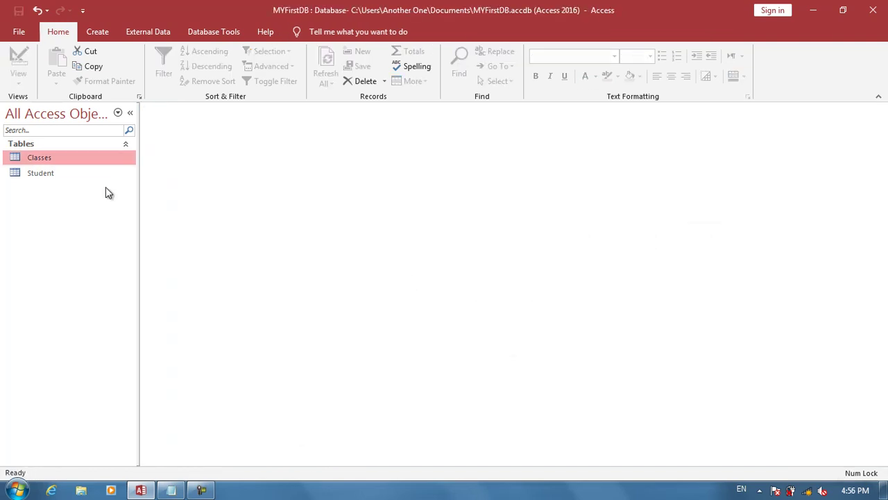
double_click(79, 179)
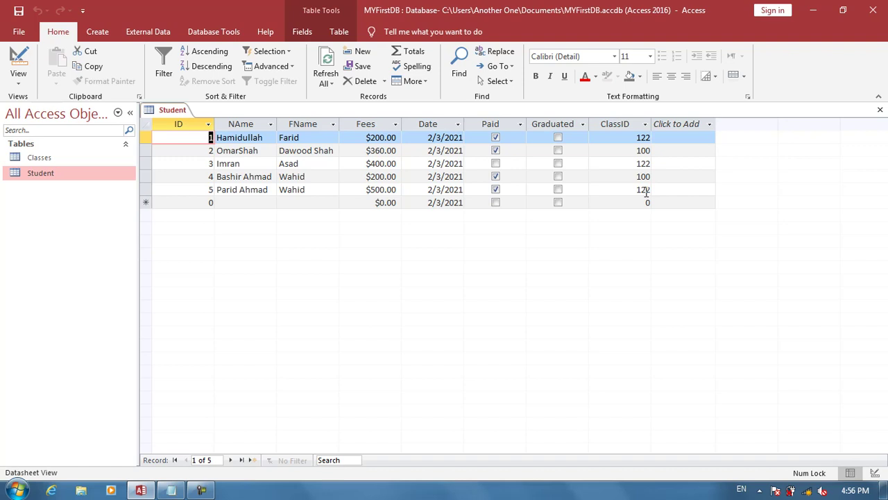
double_click(638, 190)
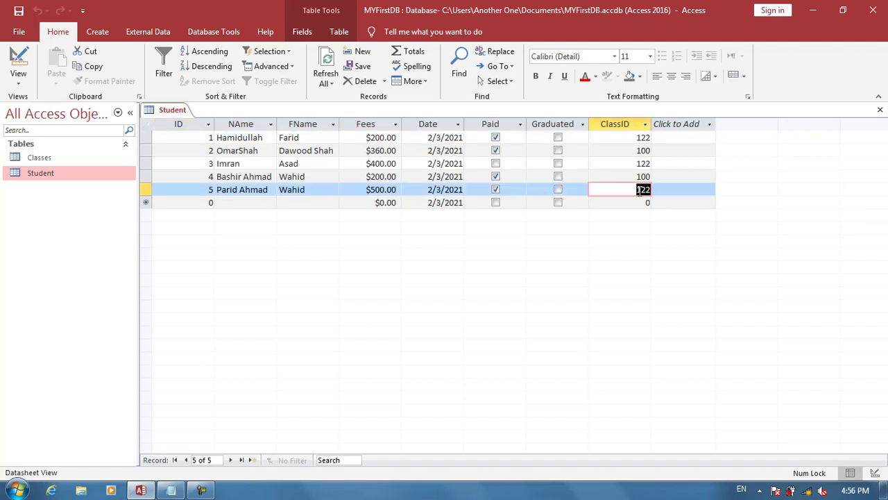
key(ctrl+w)
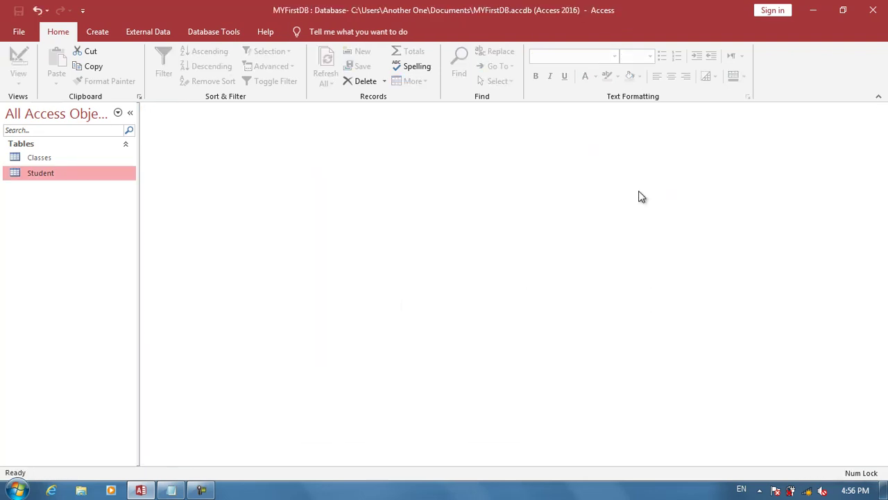
click(111, 162)
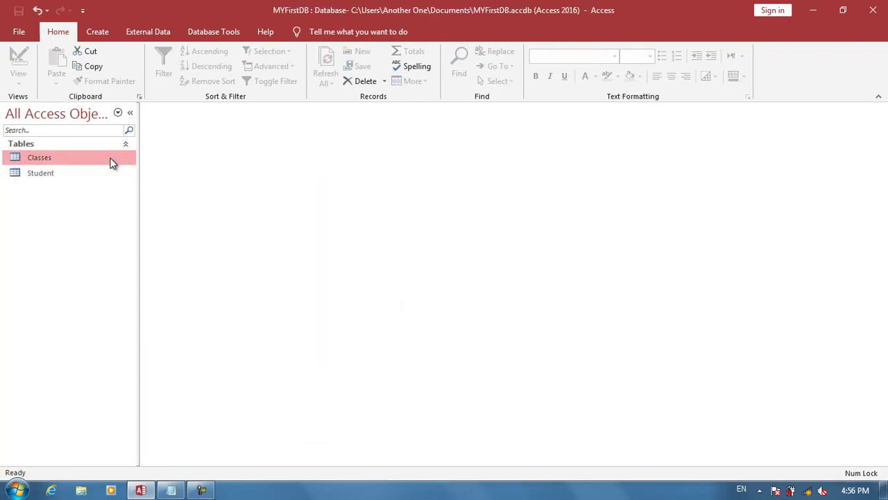
click(96, 174)
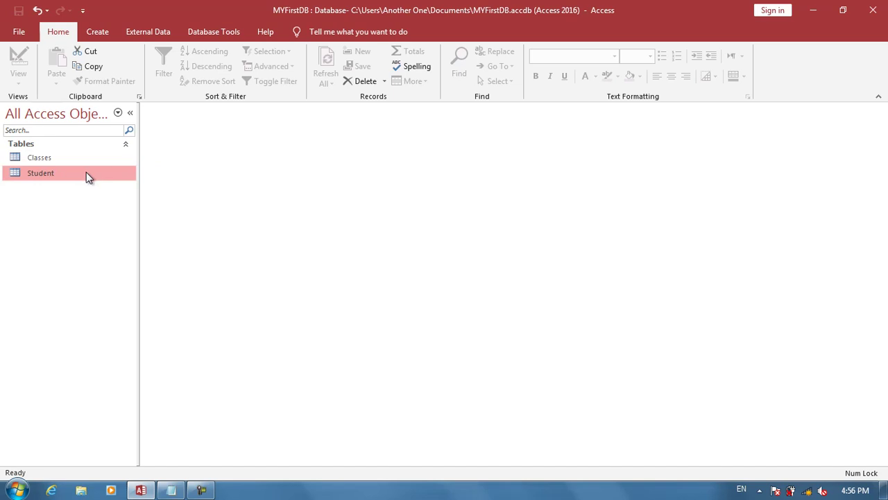
double_click(86, 174)
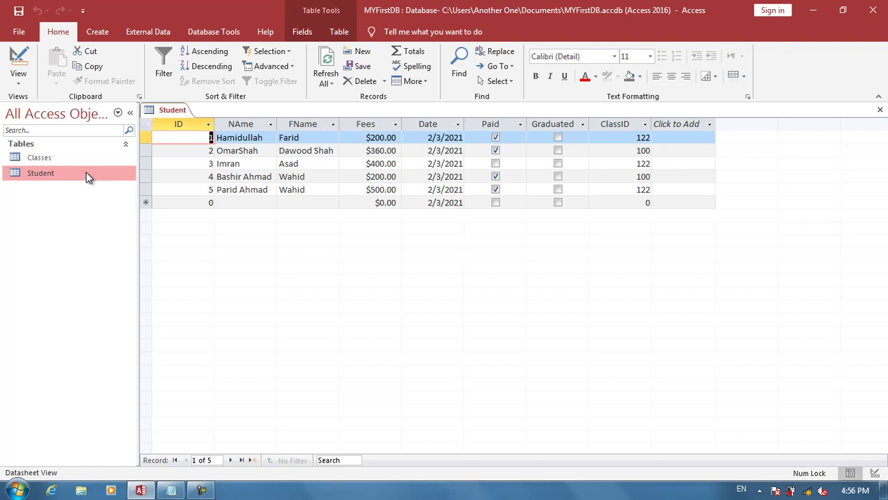
key(ctrl+w)
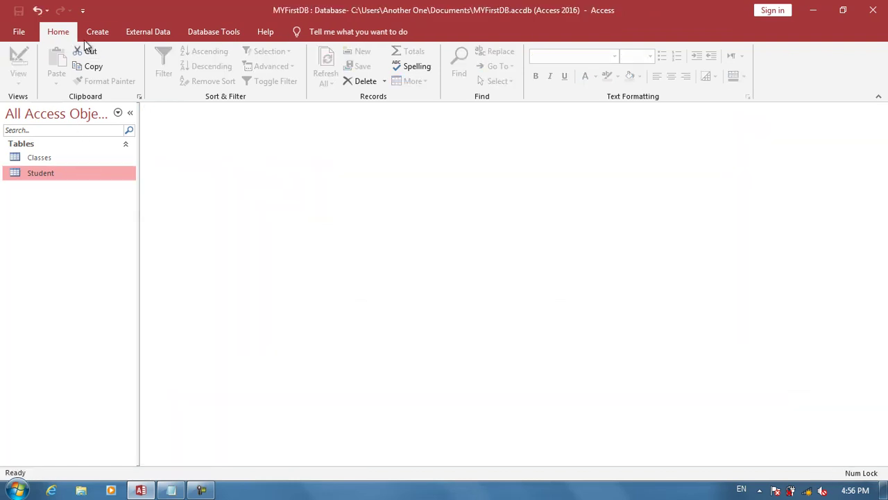
Start a new table in Design View with CertNo (Number) and a Program field
click(92, 40)
click(98, 68)
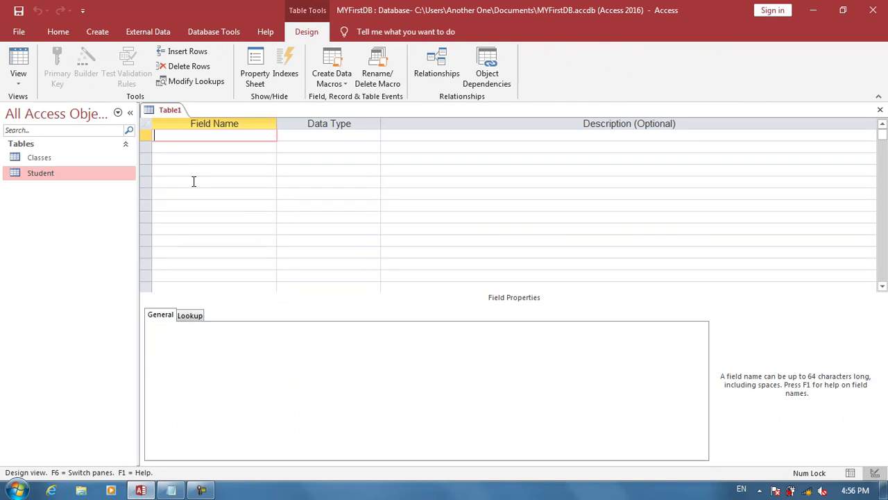
text(CertNo)
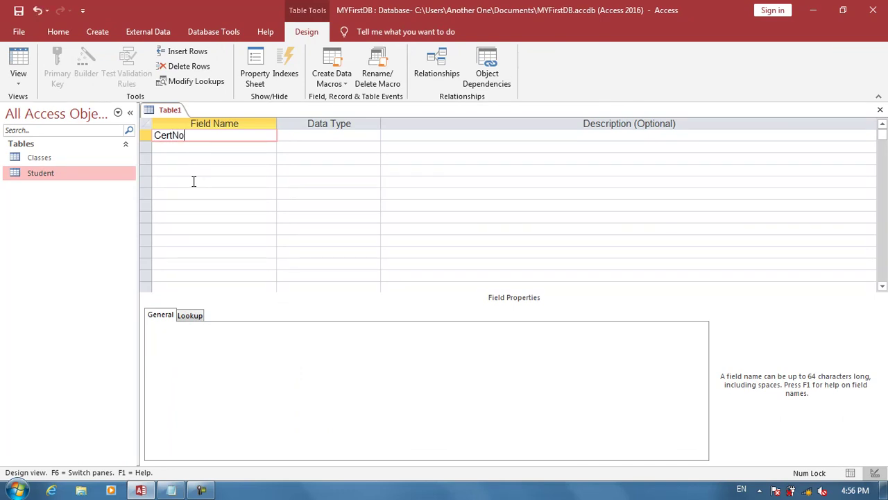
key(Tab)
text(n)
key(Return)
key(Return)
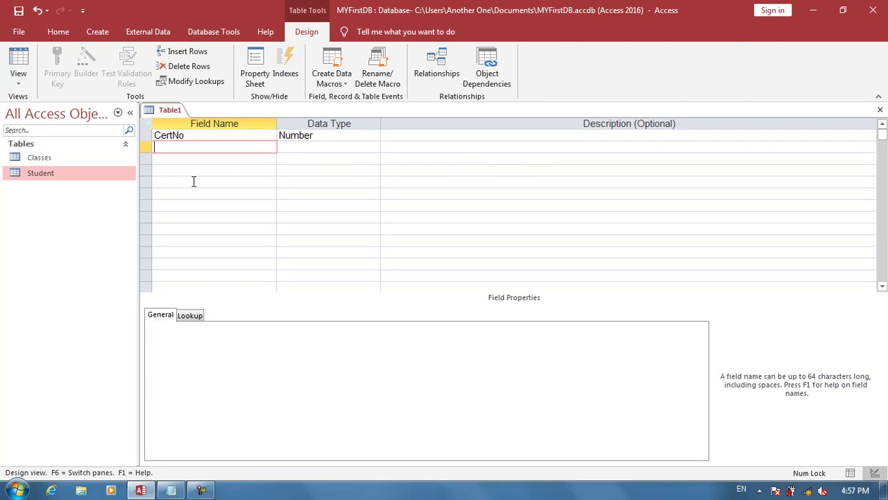
text(Program)
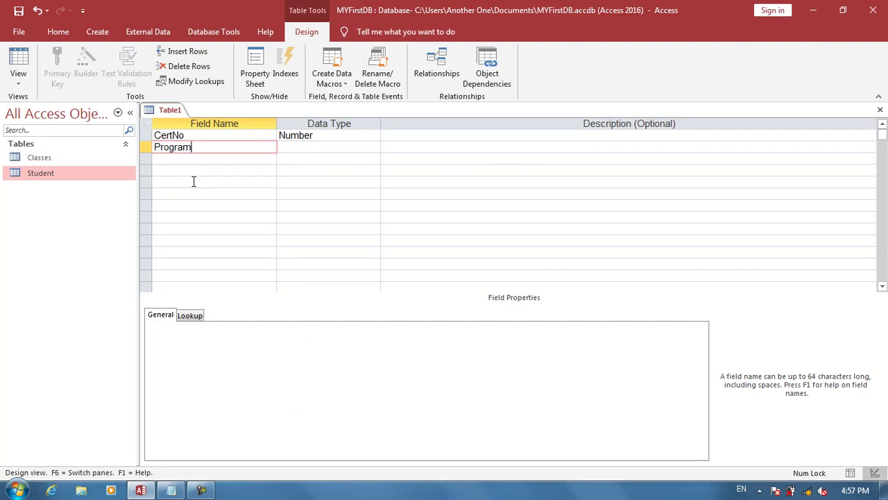
key(Return)
key(Return)
Add a Date field of type Date/Time with default value =Date()
key(Return)
text(Da)
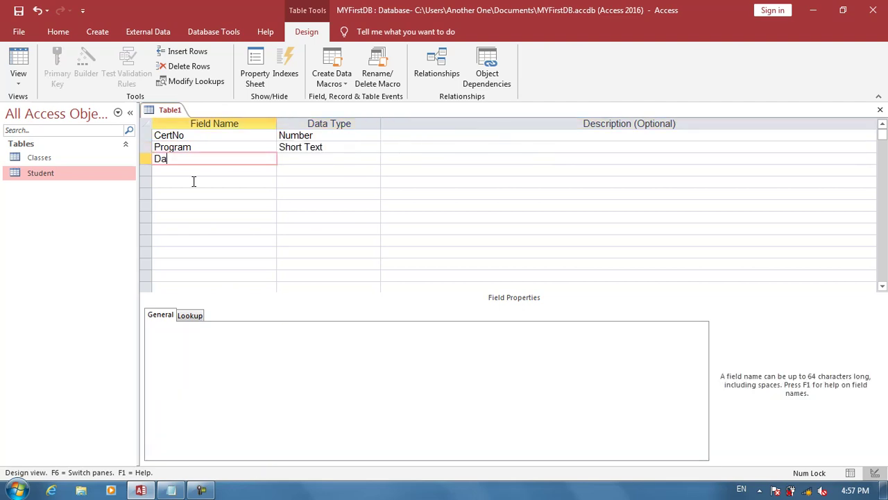
text(te)
key(Return)
key(Return)
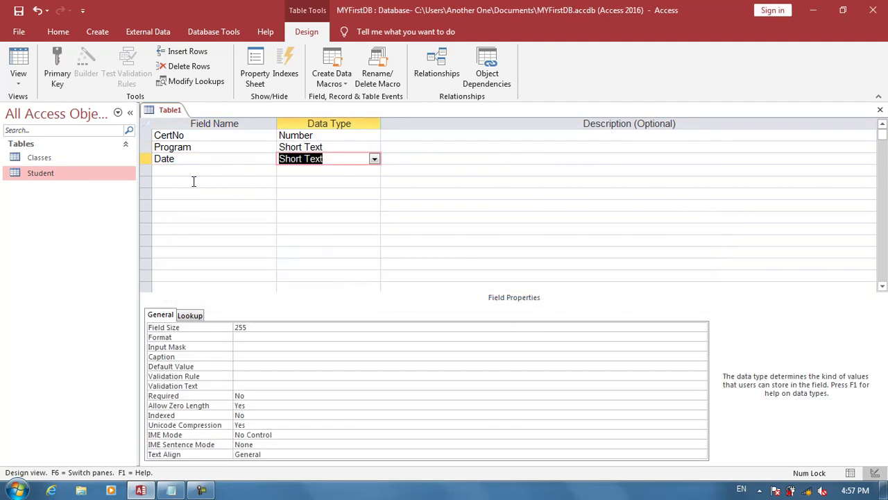
text(d)
key(Return)
key(shift+Tab)
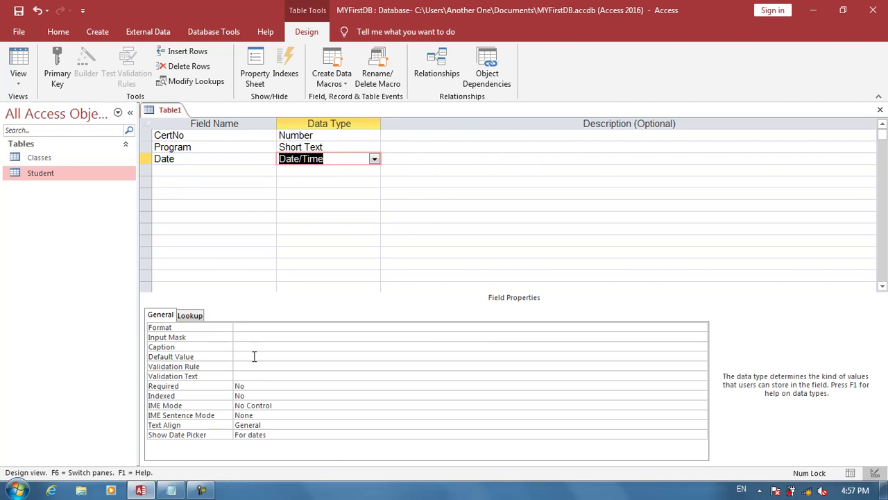
click(254, 356)
text(=dat)
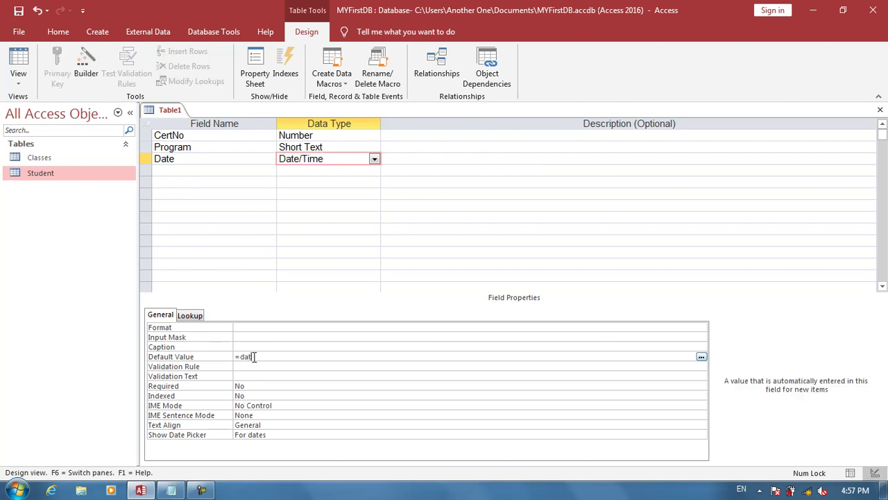
text(e)
key(Tab)
key(Return)
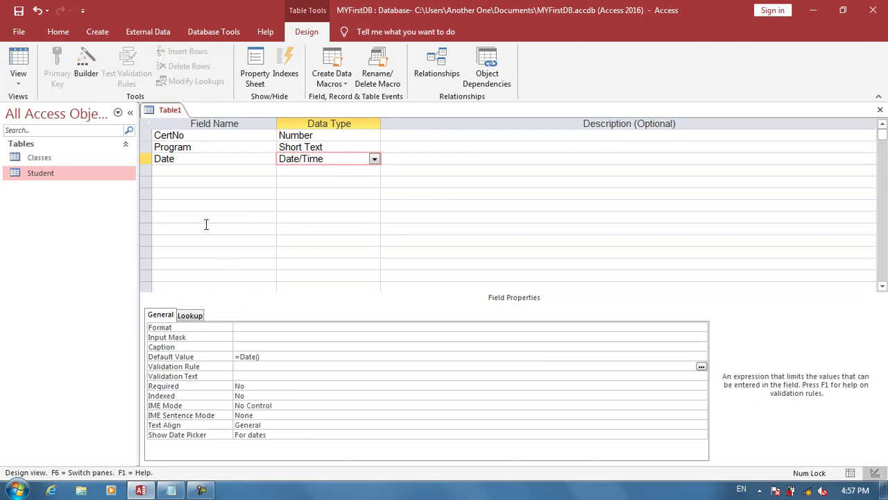
Add the Teacher and Grade fields as Short Text
click(184, 171)
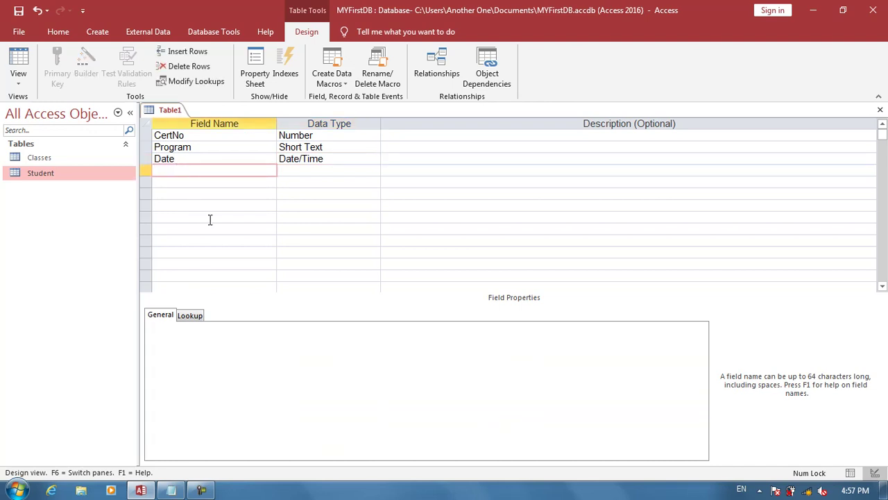
text(Teacher)
key(Tab)
key(Tab)
key(Tab)
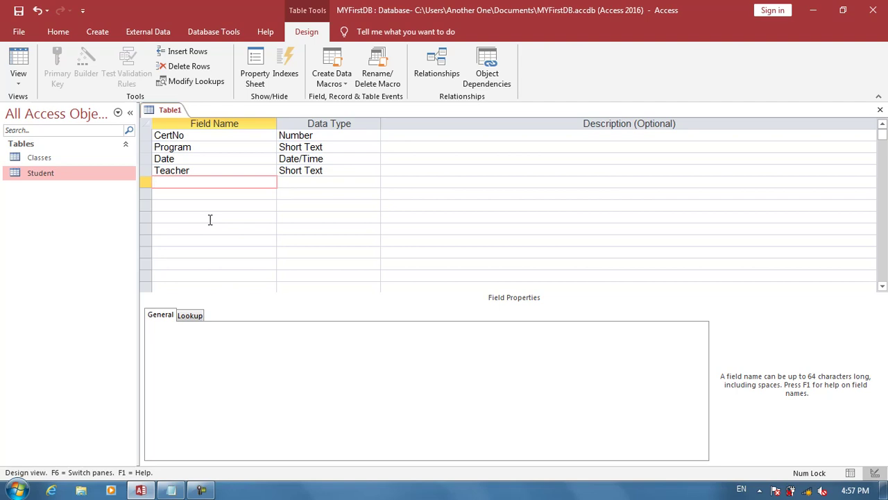
text(Grad)
key(BackSpace)
key(BackSpace)
key(BackSpace)
text(rade)
key(Tab)
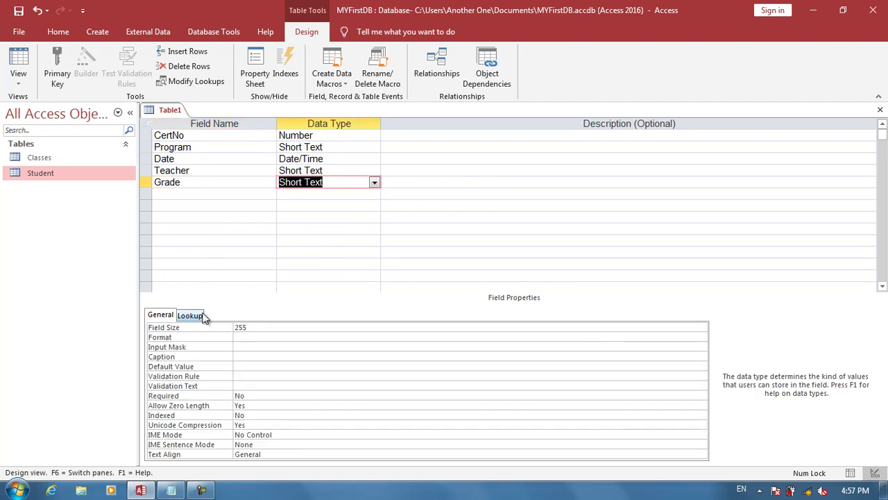
Set Grade's lookup to a Combo Box with Value List 'Grade A, Grade B, Grade C, Grade D', then save
click(199, 315)
click(288, 326)
double_click(287, 326)
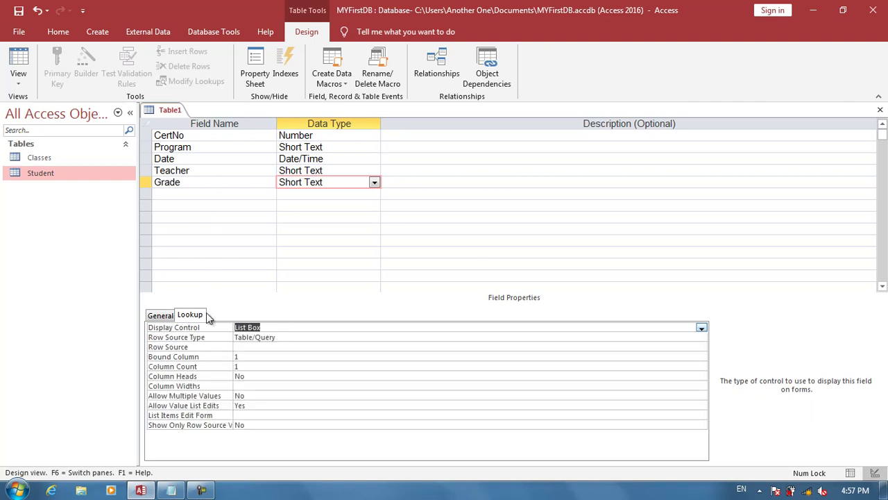
key(BackSpace)
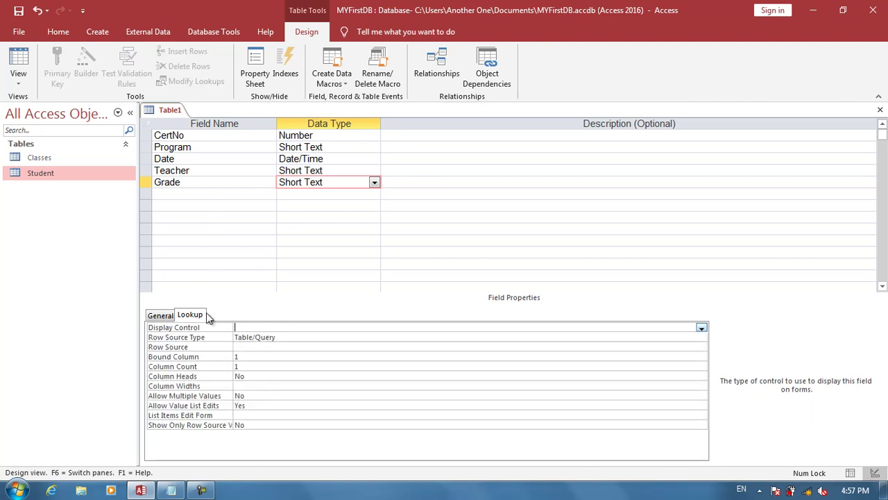
text(combo Box)
key(Return)
text(v)
key(Return)
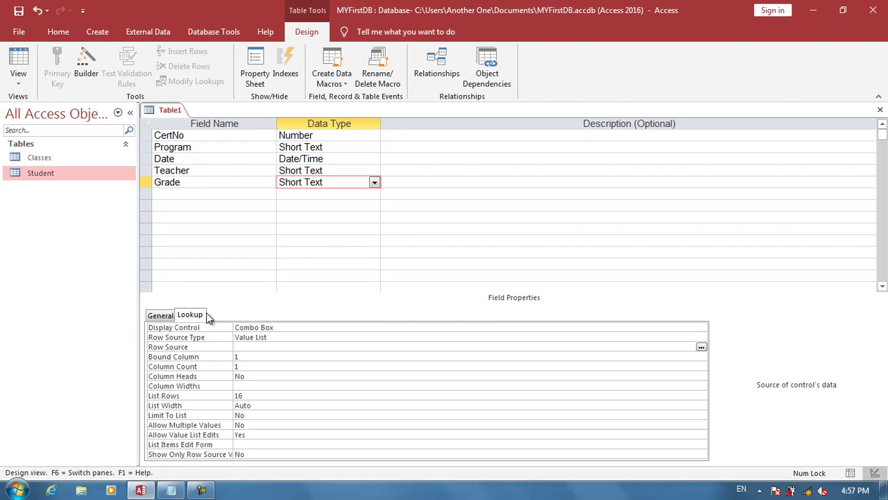
text(Grade)
text( A, )
text(Grade B)
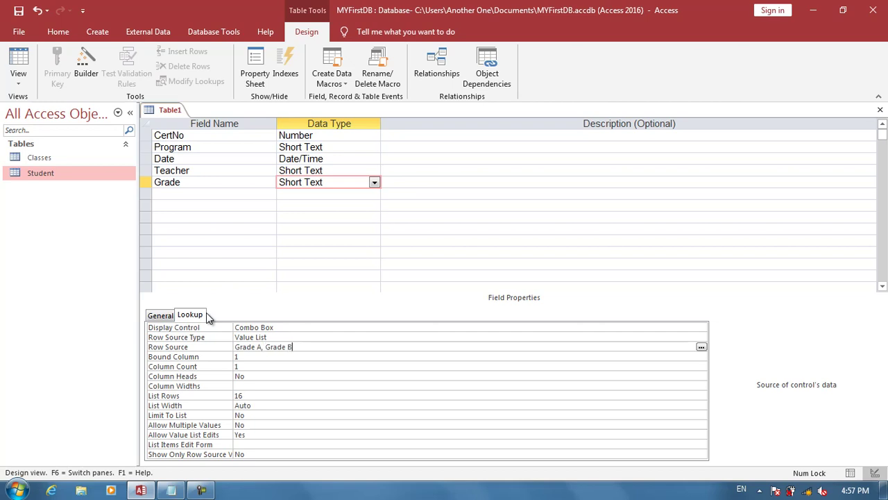
text(, Grad)
text(e C, )
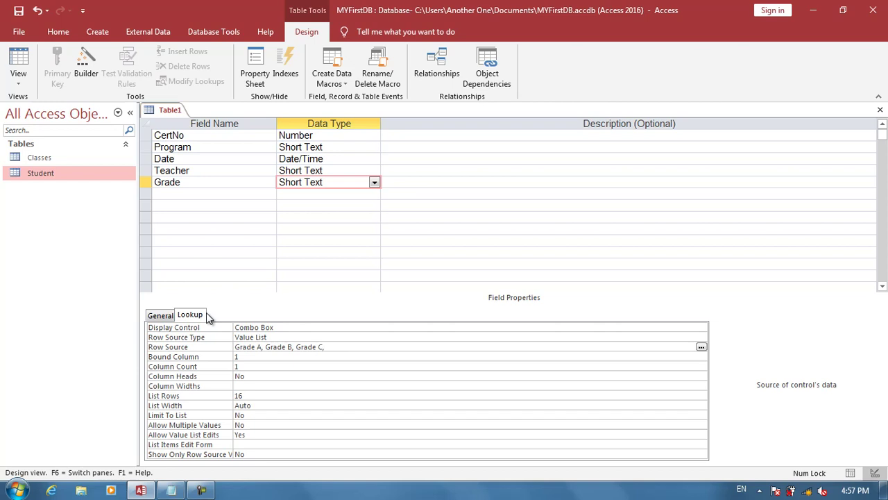
text(Grade D)
key(ctrl+s)
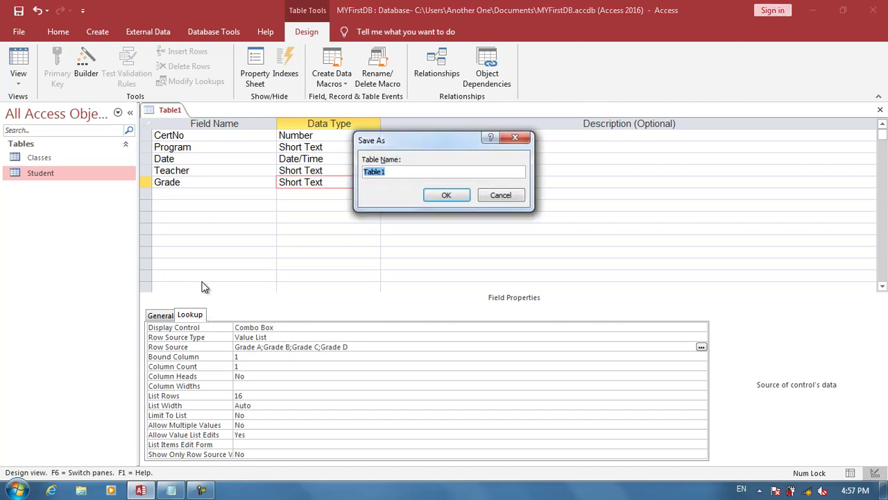
Save the table as Certificate, decline the automatic key, make CertNo primary key, and close
text(Certs)
key(BackSpace)
text(if)
text(icate)
key(Return)
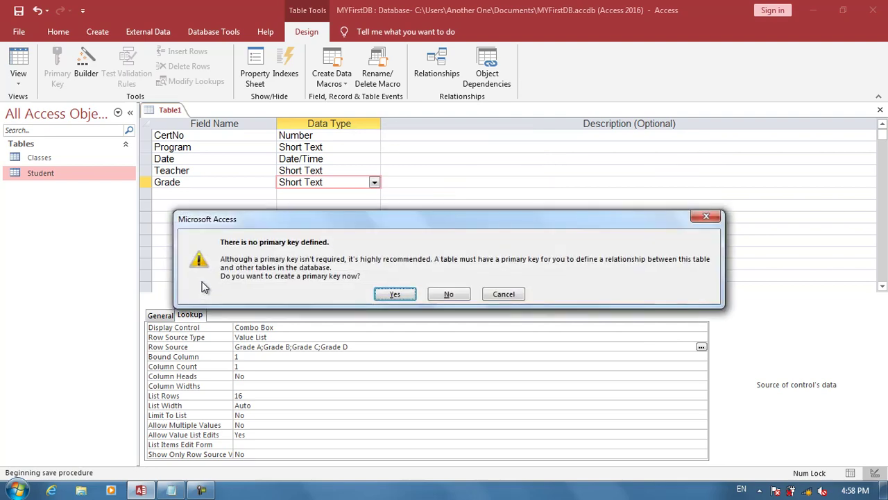
key(n)
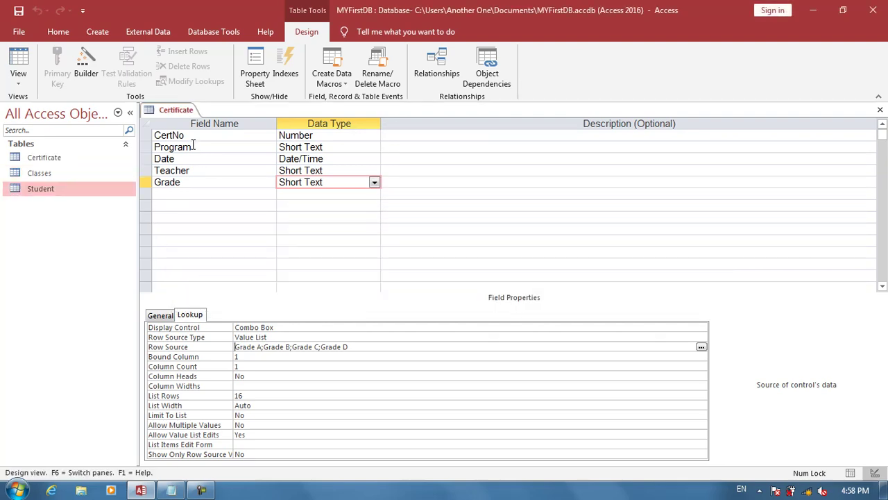
click(188, 135)
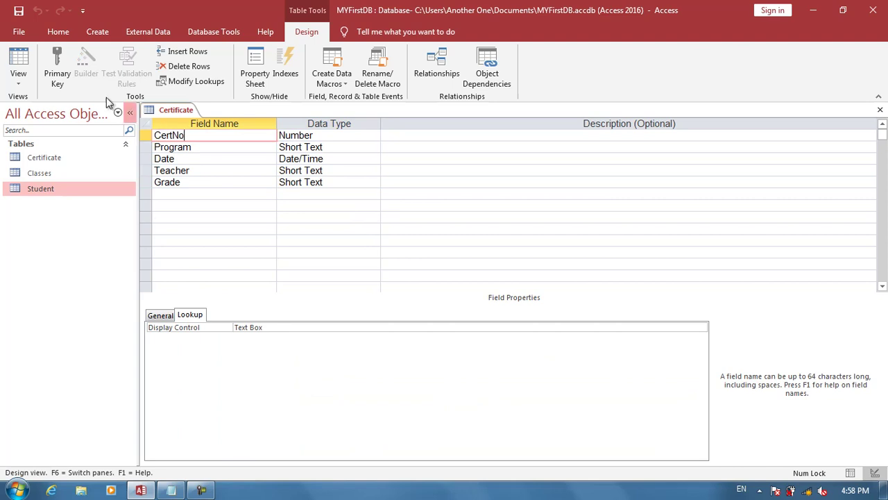
click(65, 69)
key(ctrl+w)
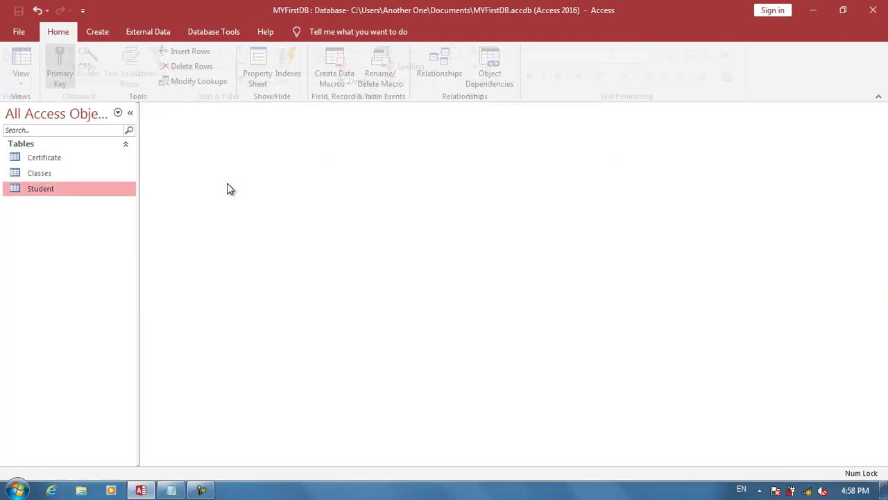
Open the Student table in Design View and close it again
right_click(68, 186)
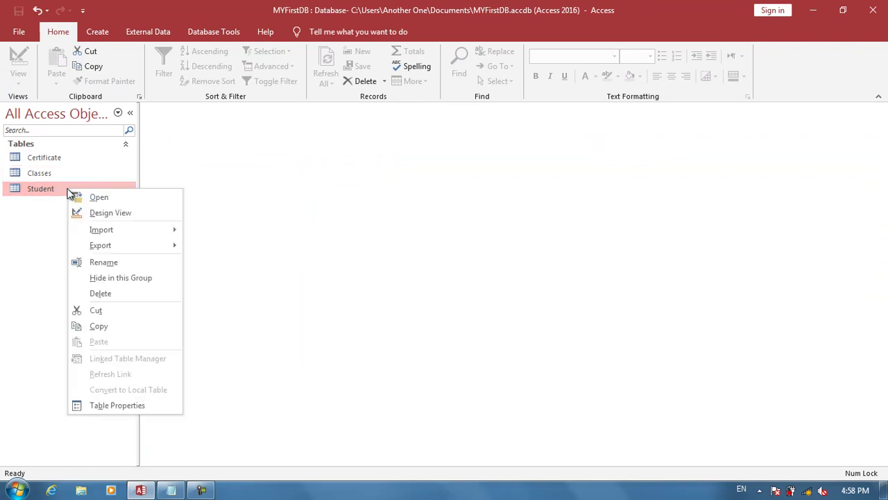
click(97, 212)
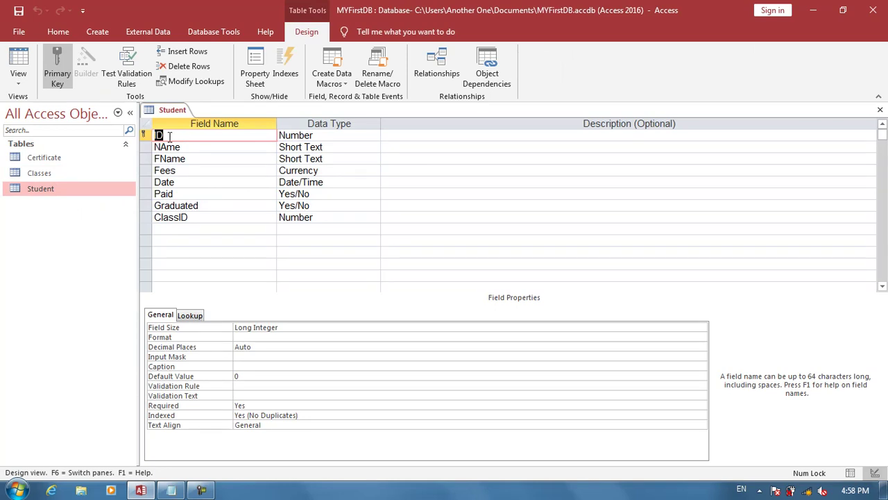
key(ctrl+w)
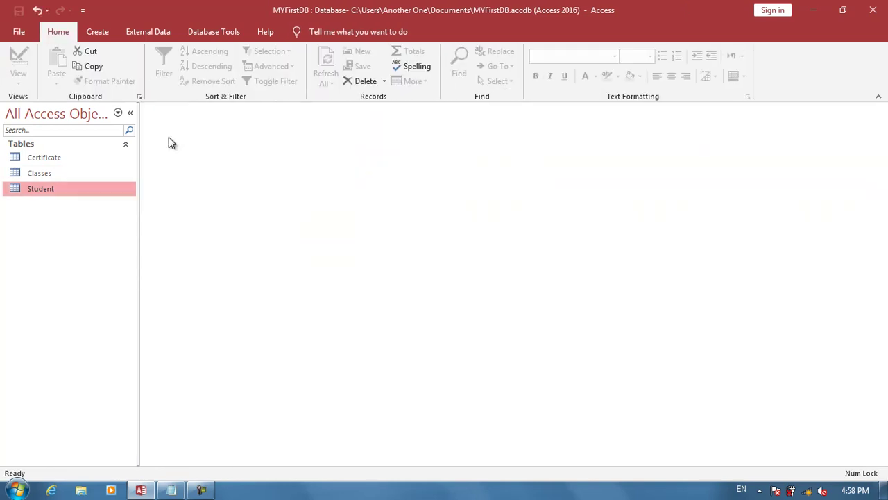
Open the Relationships window and add the Certificate table to the layout
click(206, 35)
click(162, 59)
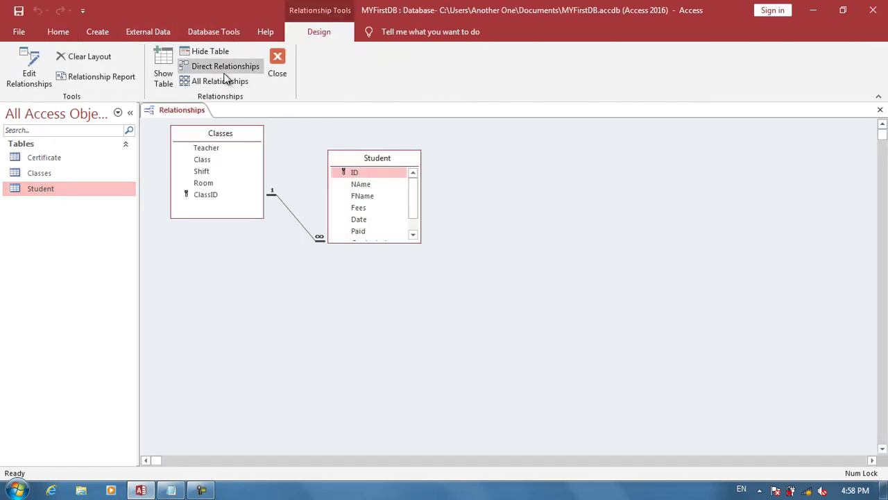
click(163, 69)
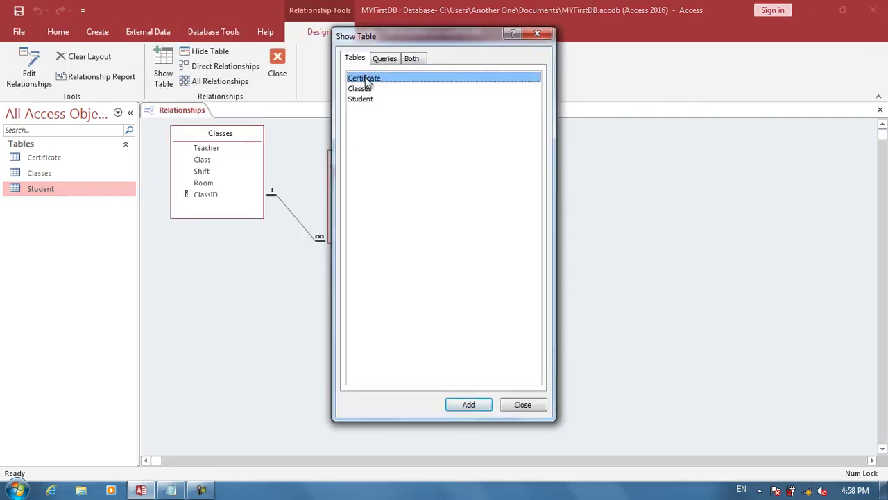
click(537, 34)
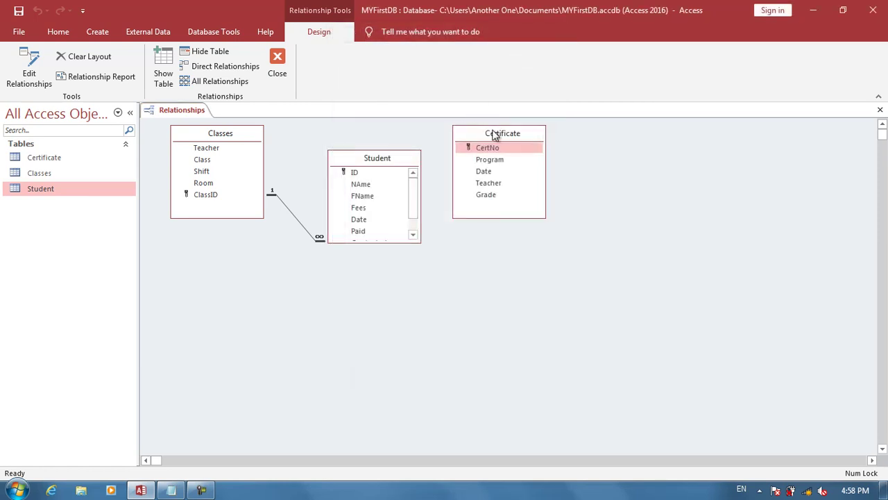
Move Certificate to the right and drag Student's ID onto Certificate's CertNo
drag(491, 132, 562, 142)
click(357, 173)
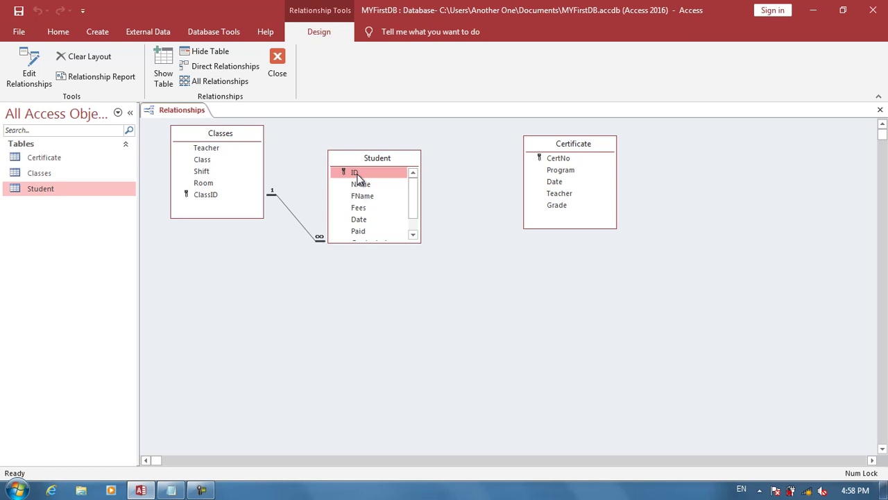
mouse_move(357, 178)
mouse_down()
mouse_move(545, 173)
mouse_move(566, 162)
mouse_up()
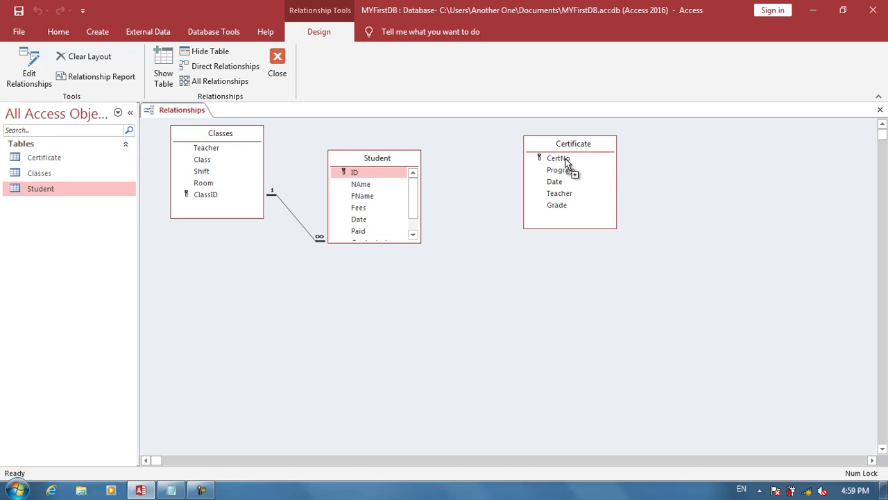
Link Student.ID to Certificate.CertNo with enforced referential integrity, cascade update and cascade delete
drag(565, 163, 565, 164)
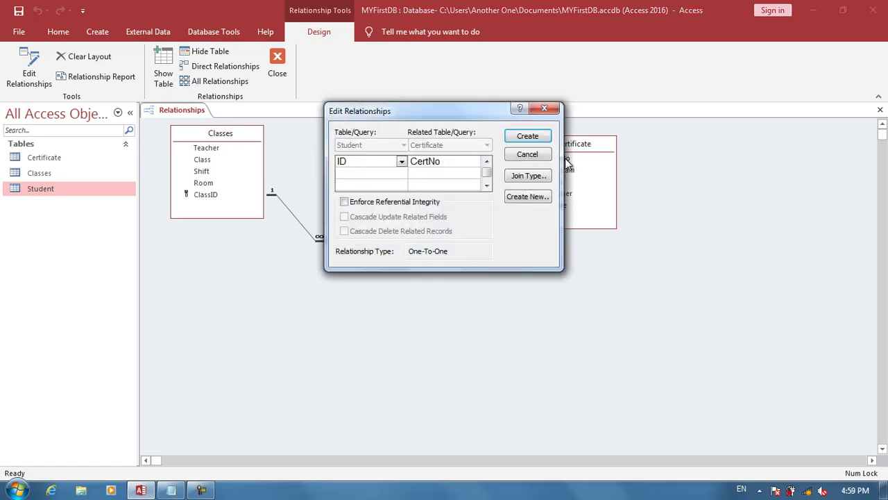
click(402, 202)
click(405, 218)
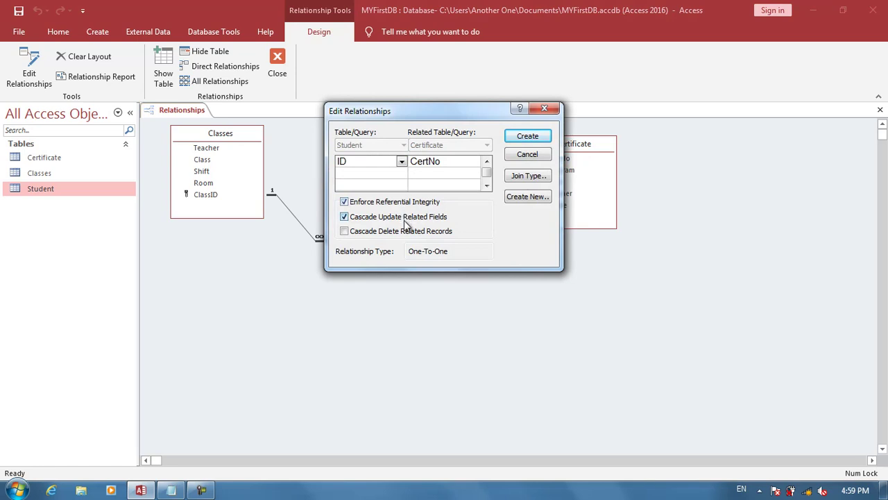
click(404, 230)
click(519, 138)
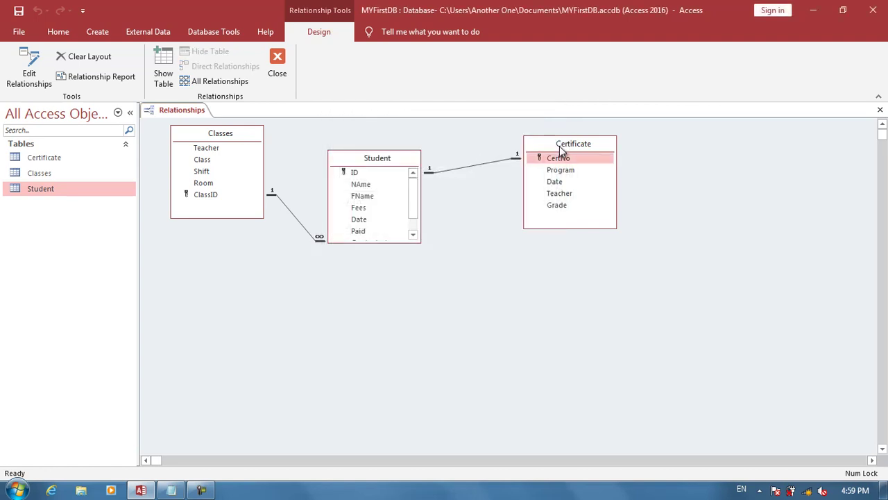
Move the Certificate table further right in the relationships layout
click(389, 173)
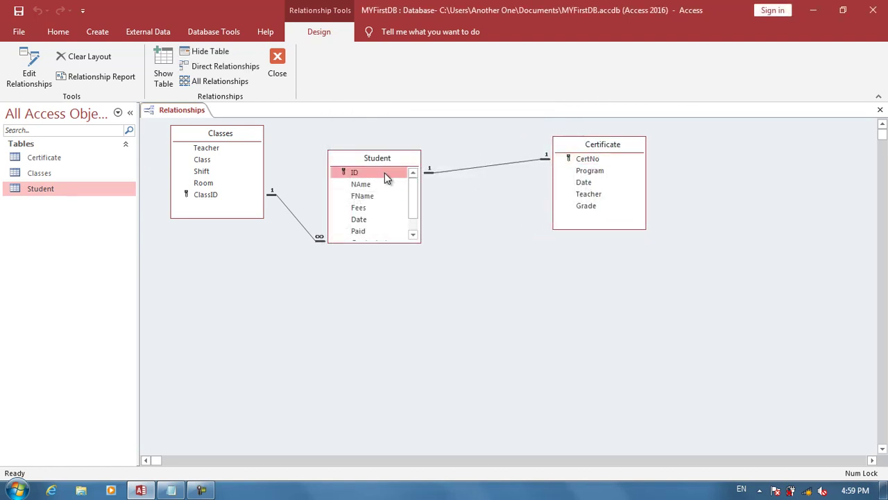
click(595, 149)
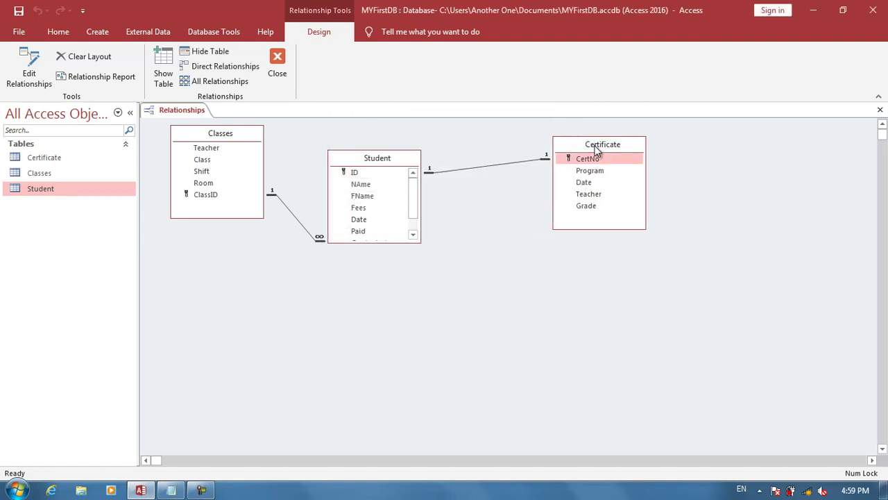
drag(404, 175, 608, 171)
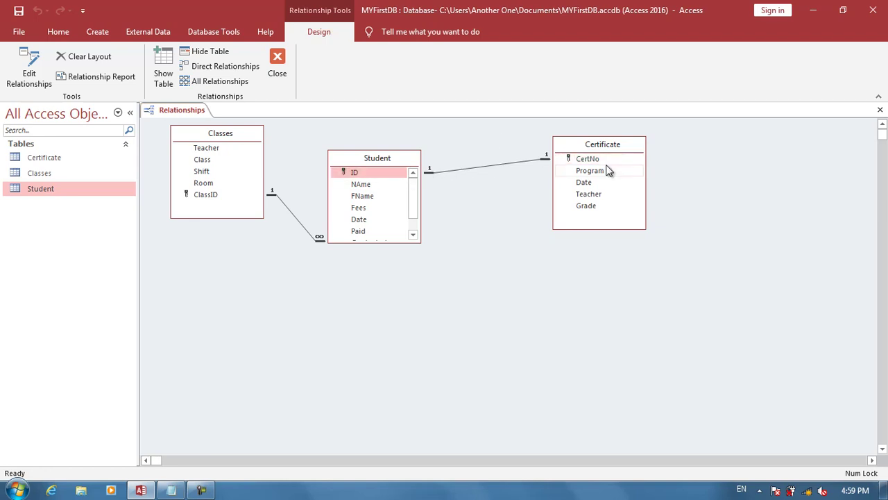
Open the Student table, tick Graduated on the third record, and close the table
key(ctrl+w)
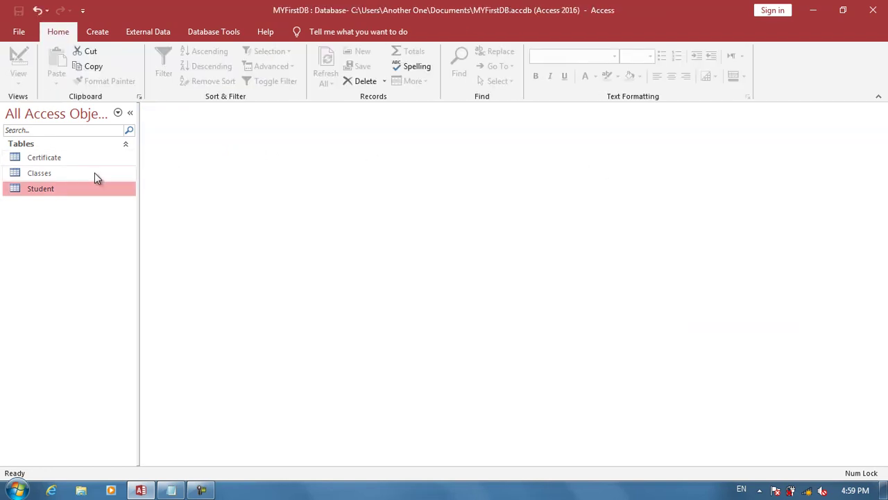
double_click(96, 186)
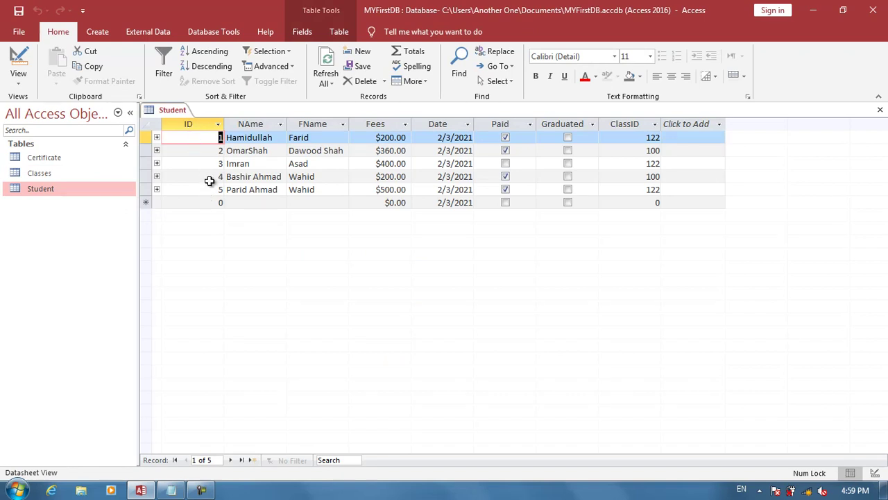
click(218, 164)
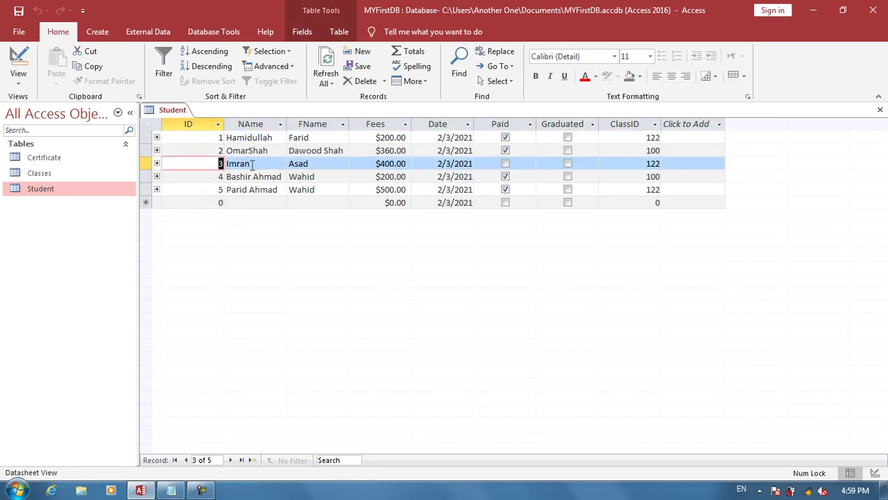
click(568, 163)
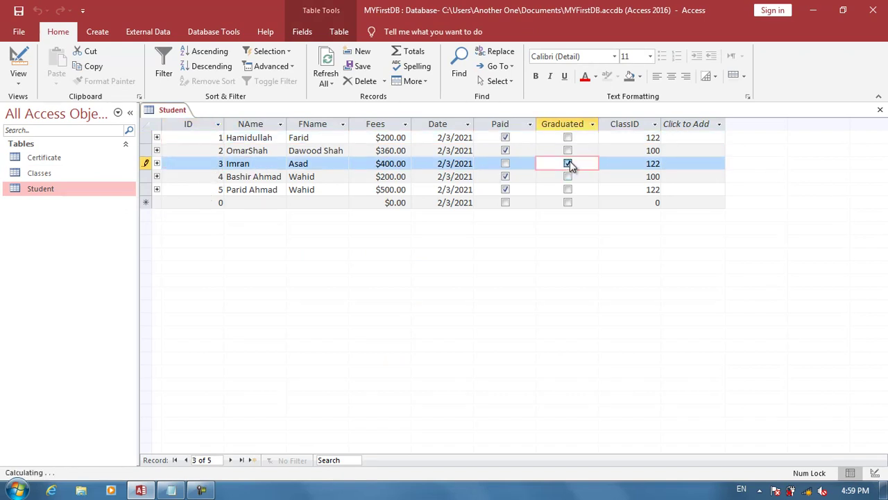
click(209, 161)
key(ctrl+w)
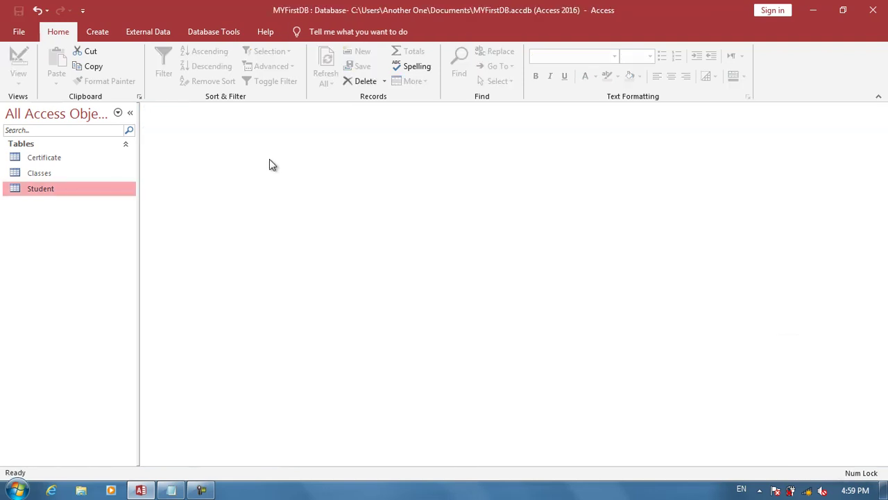
Add a Certificate record: CertNo 3, Program Access, default date, teacher's name, Grade A
double_click(61, 161)
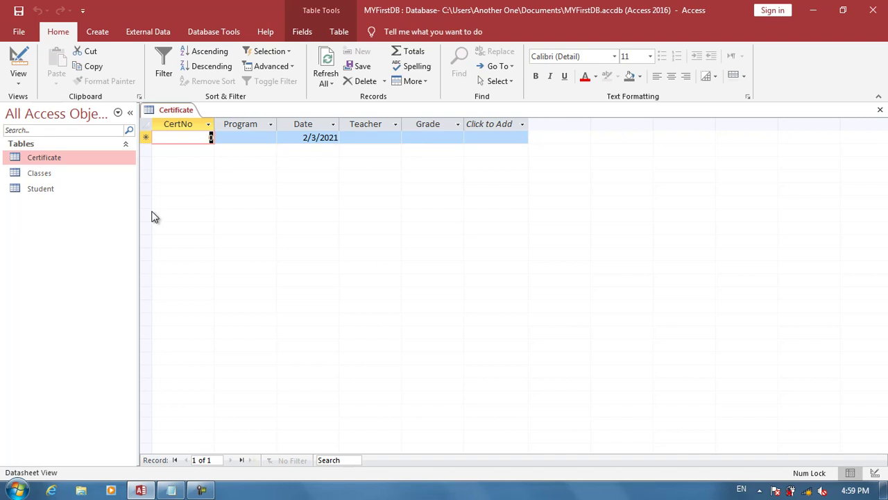
text(3)
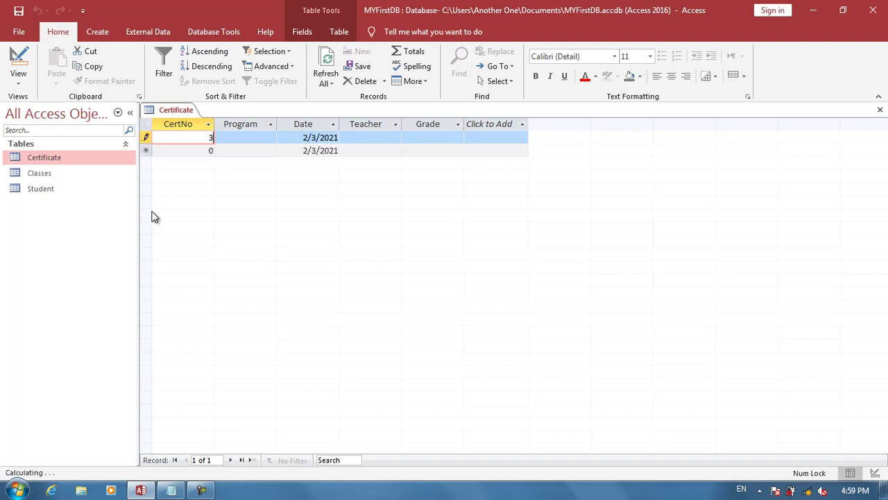
key(Tab)
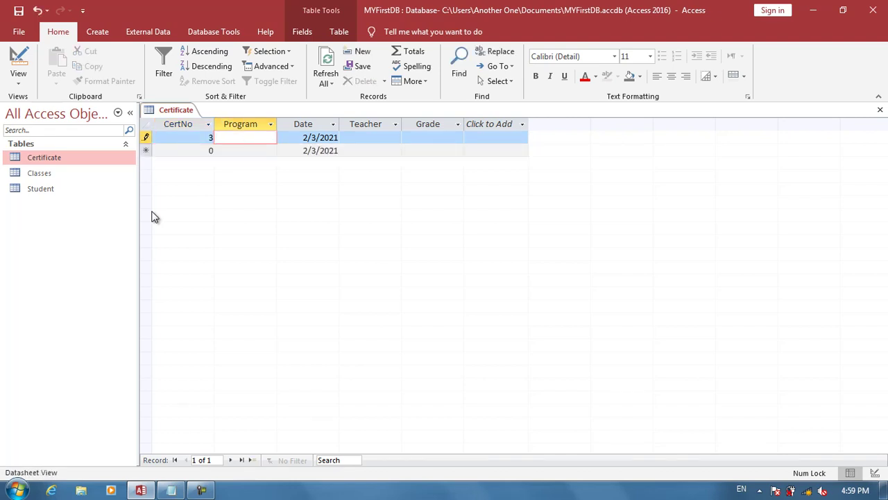
text(Acces)
text(s)
key(Tab)
key(Tab)
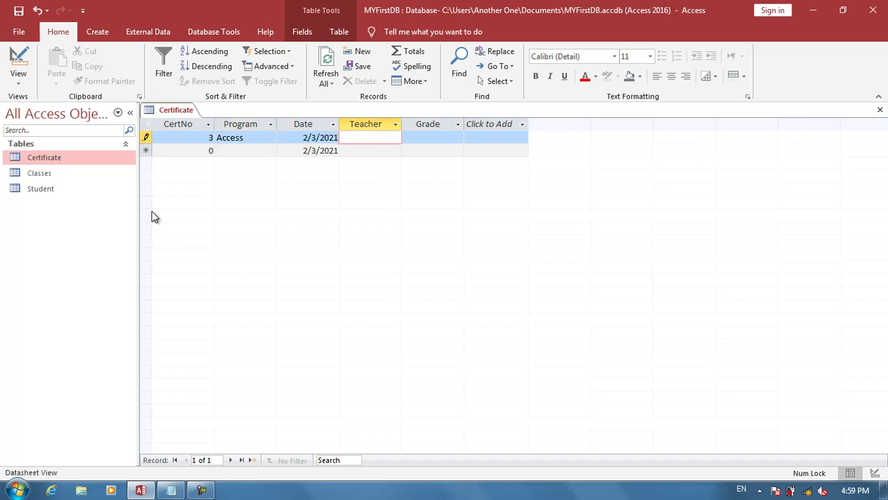
key(Tab)
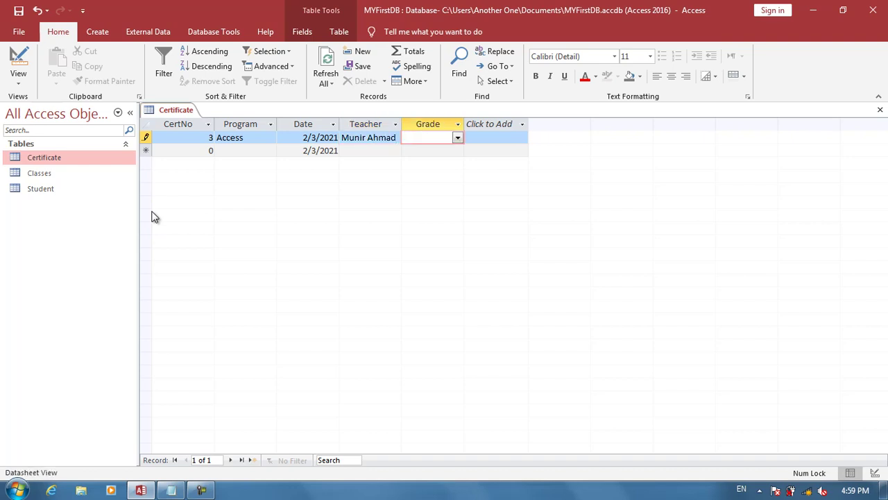
text(G)
key(Tab)
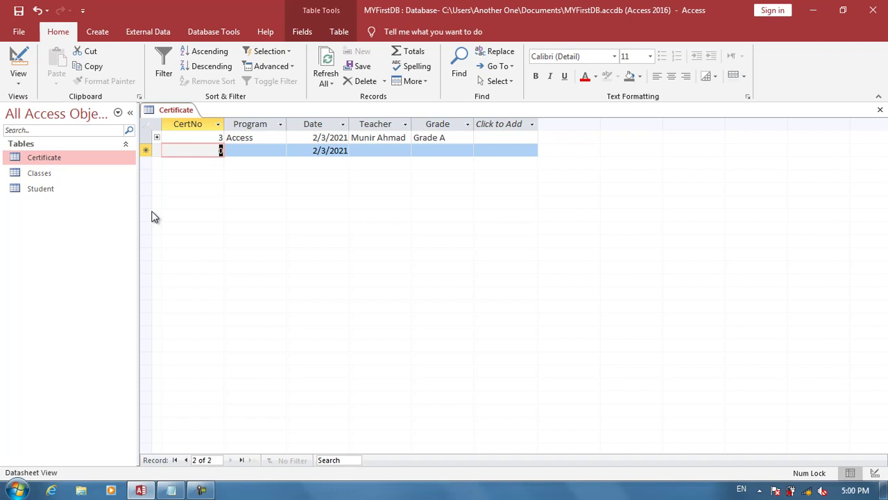
Start a second record with CertNo 3, Program Graphics and the teacher's name
text(3)
key(Tab)
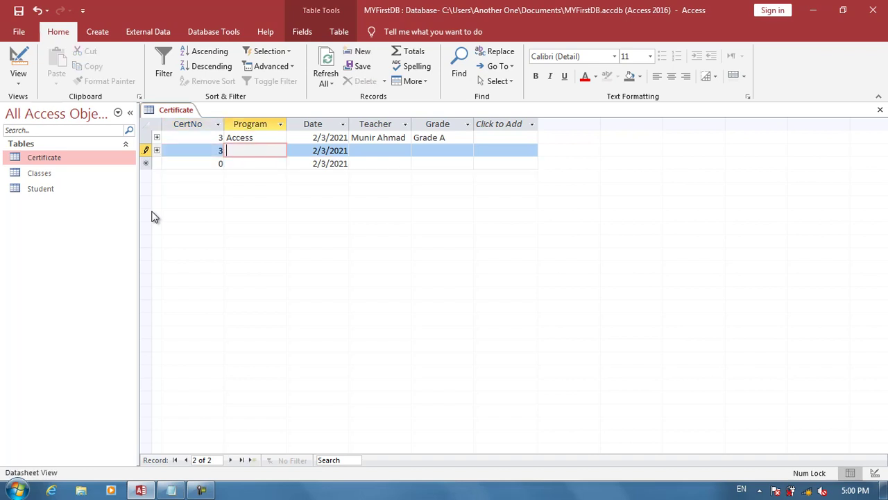
text(Gra)
text(phics)
key(Tab)
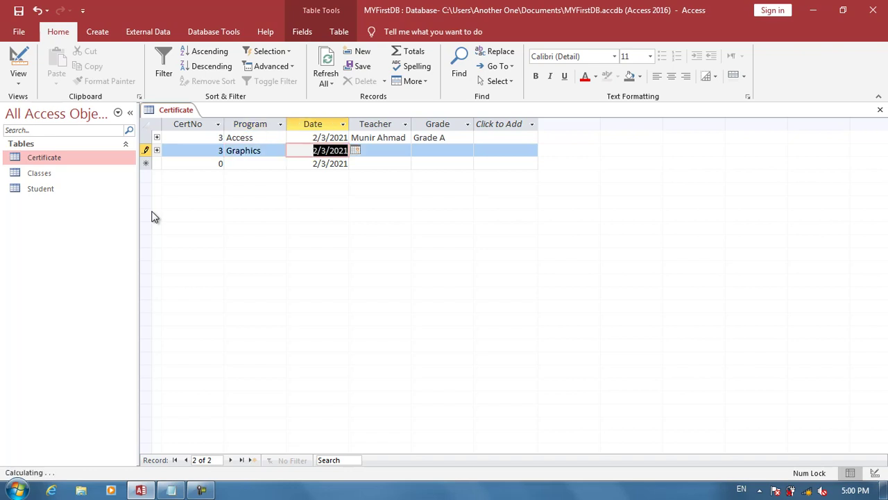
key(Tab)
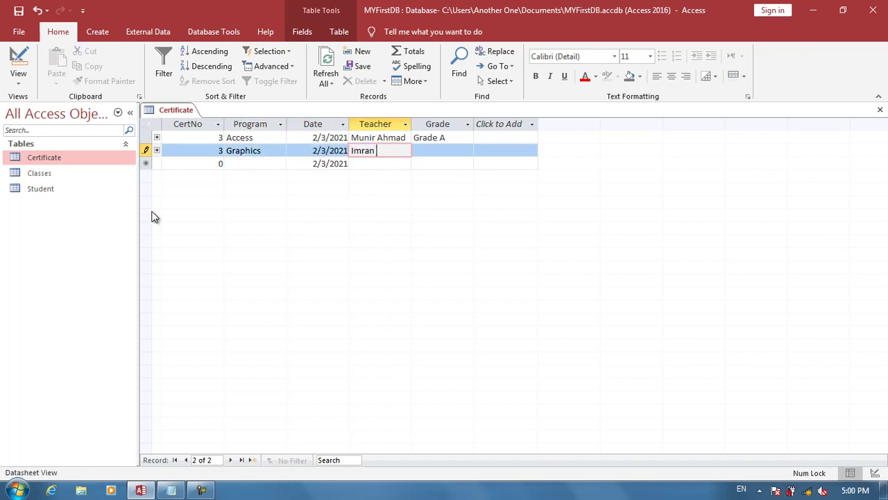
key(Tab)
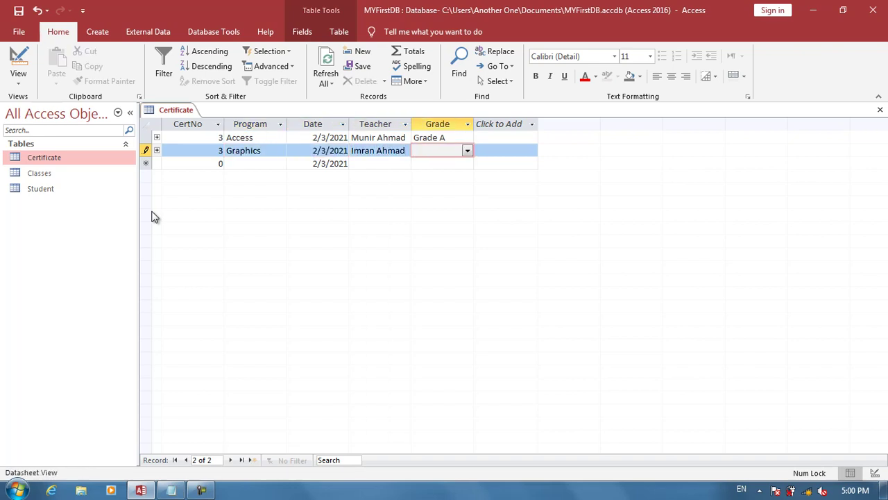
Give the Graphics certificate Grade C and dismiss the duplicate-value warning
click(467, 151)
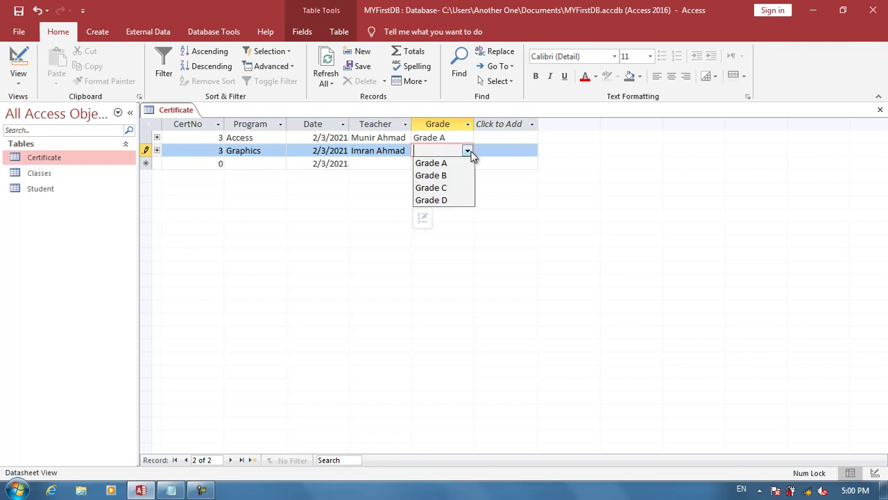
click(459, 188)
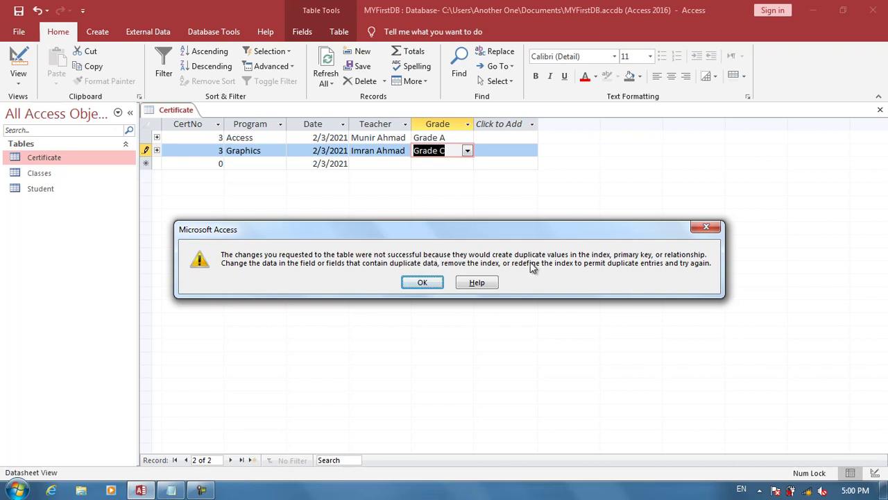
click(423, 284)
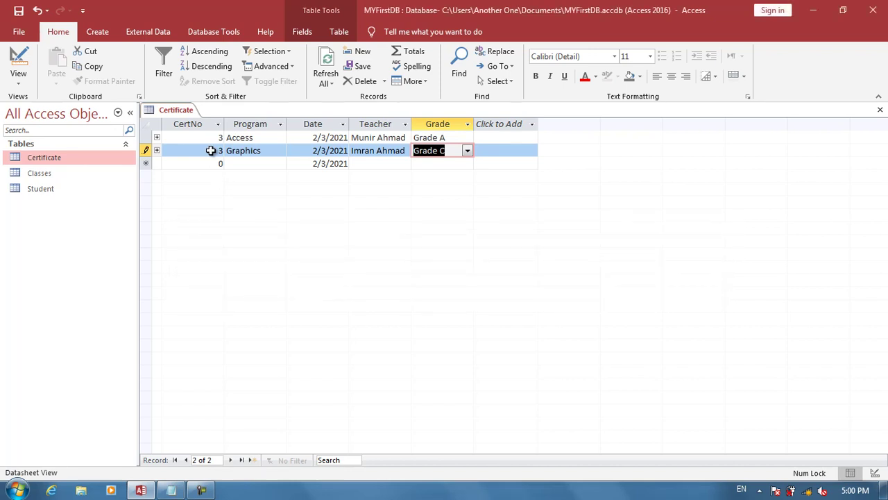
Change the duplicate CertNo to 5, save the record and close the Certificate table
double_click(215, 151)
key(BackSpace)
text(5)
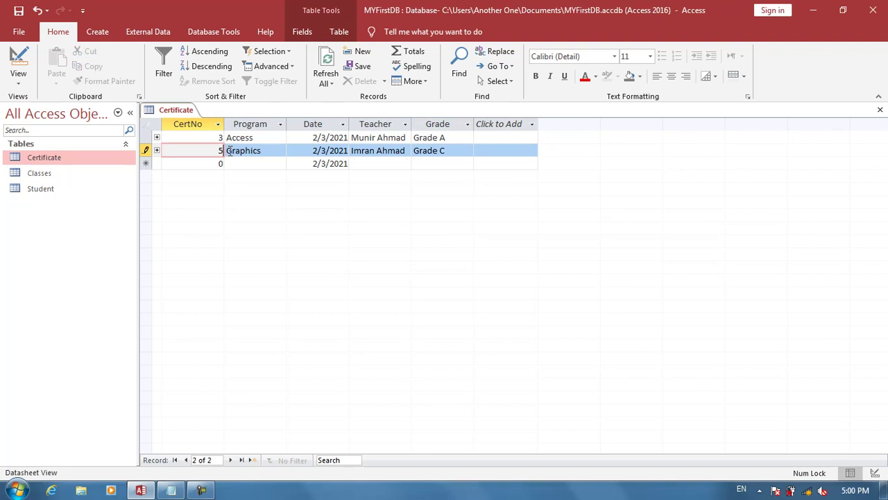
key(Tab)
key(Tab)
key(Tab)
key(Tab)
key(Tab)
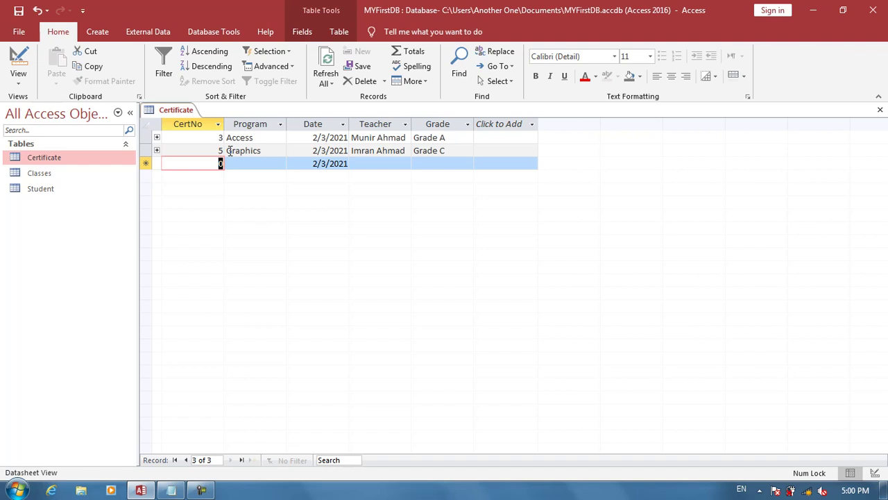
key(ctrl+w)
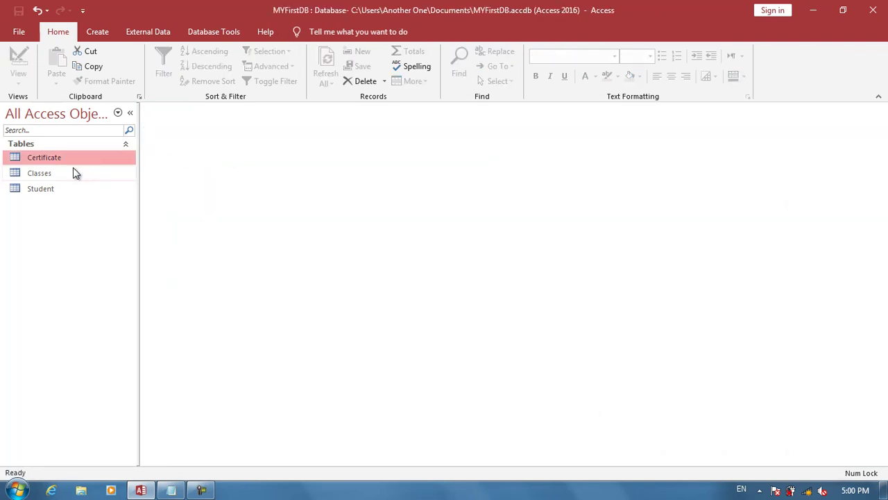
Open the Relationships layout from Database Tools
click(50, 177)
click(52, 189)
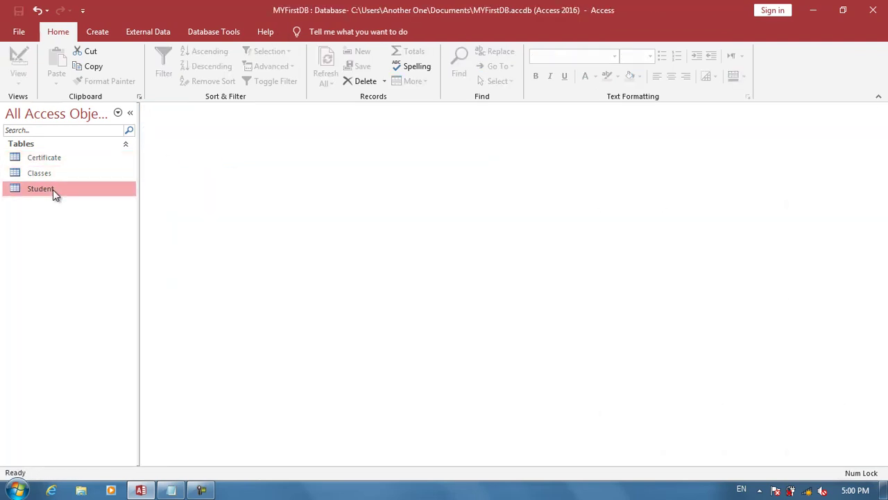
click(198, 33)
click(174, 63)
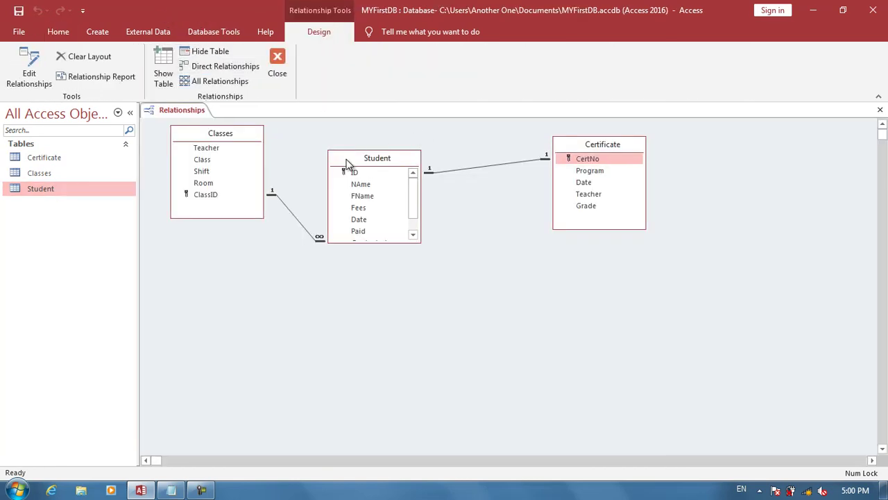
Reposition the Student table and stretch it down until ClassID is visible
drag(347, 163, 374, 148)
click(229, 135)
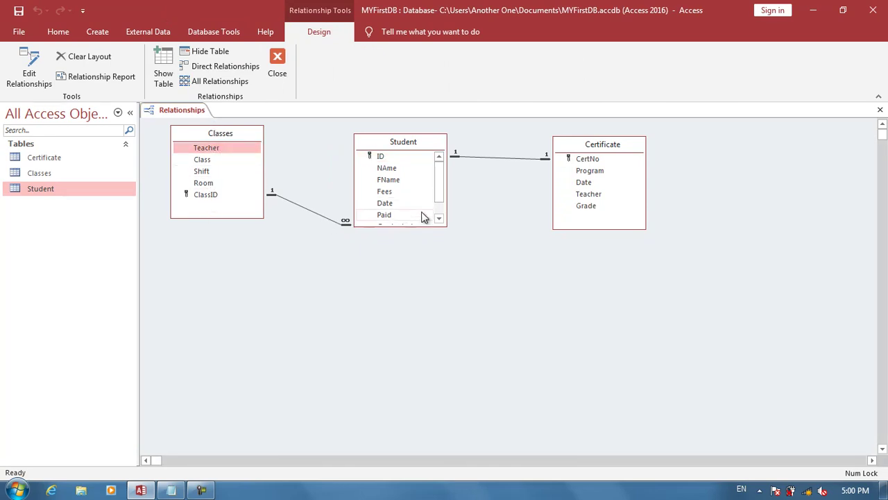
drag(430, 226, 434, 294)
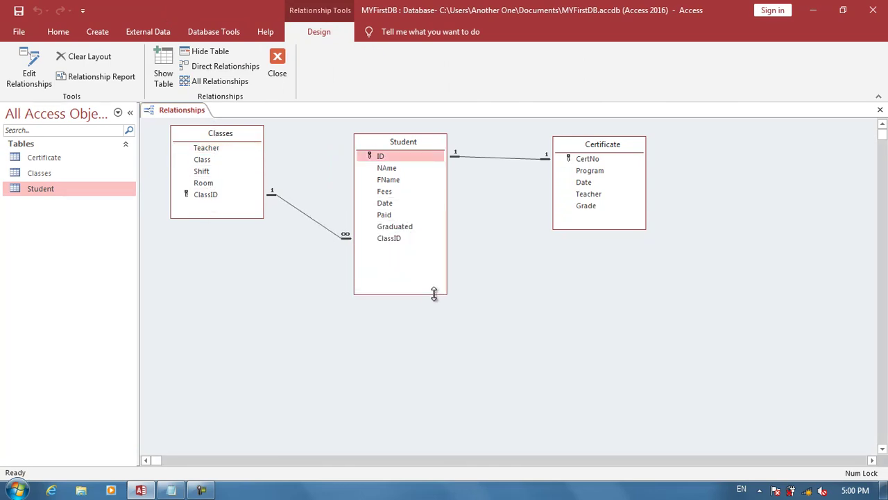
click(234, 139)
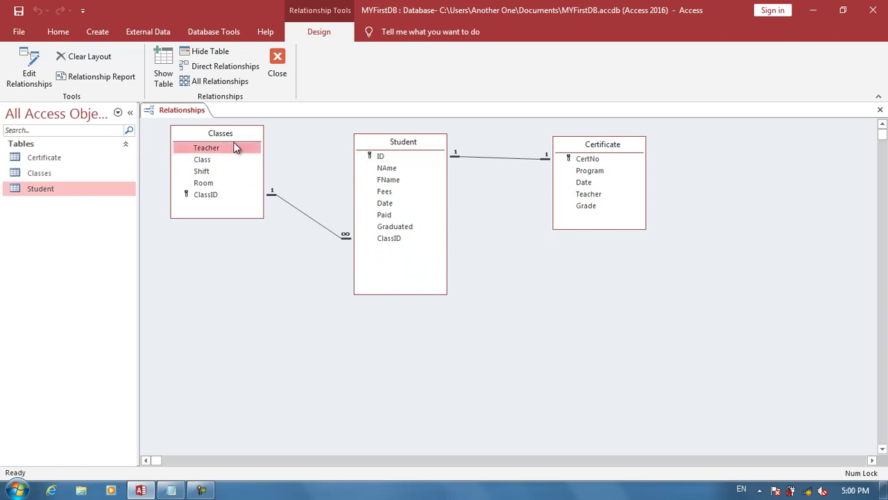
click(215, 195)
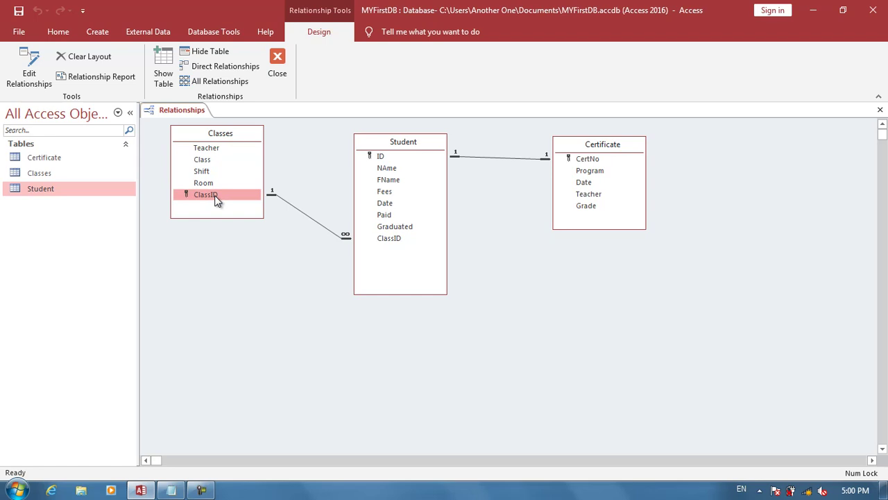
click(418, 143)
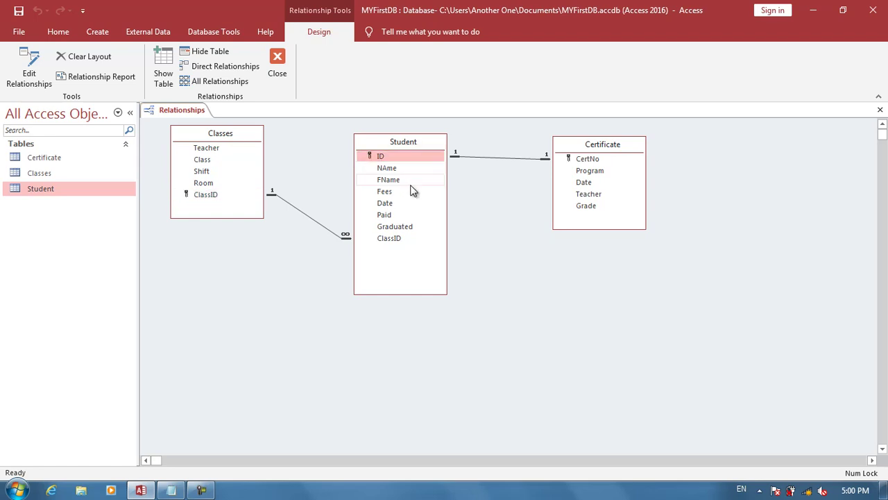
click(396, 238)
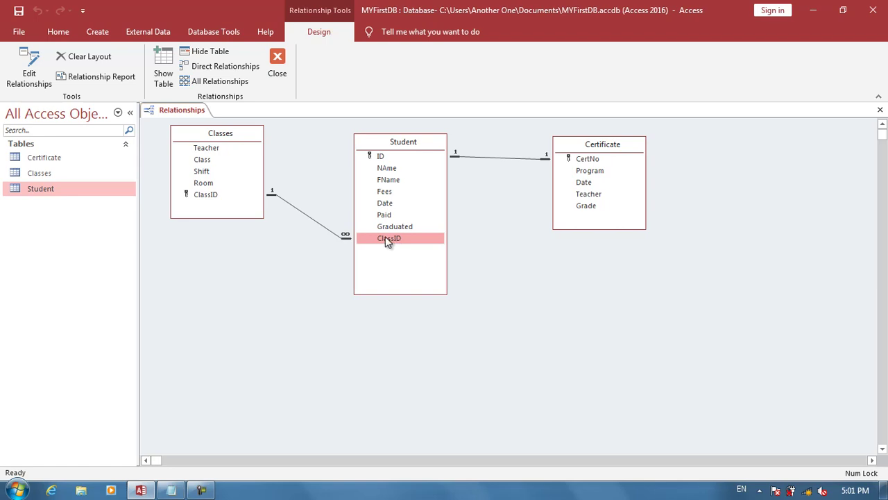
Try linking Student's ClassID and CertNo fields, nudging the Certificate table right
mouse_move(388, 241)
mouse_down()
mouse_move(387, 201)
mouse_move(389, 229)
mouse_up()
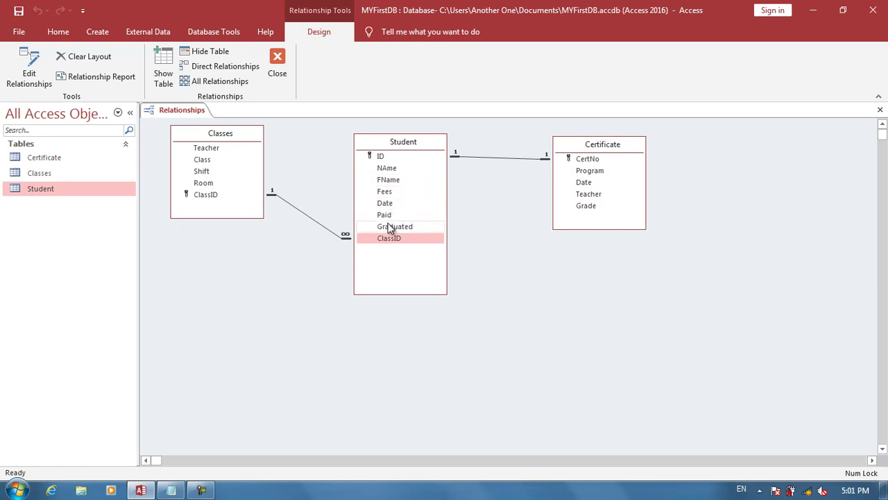
drag(390, 229, 392, 236)
drag(575, 149, 579, 149)
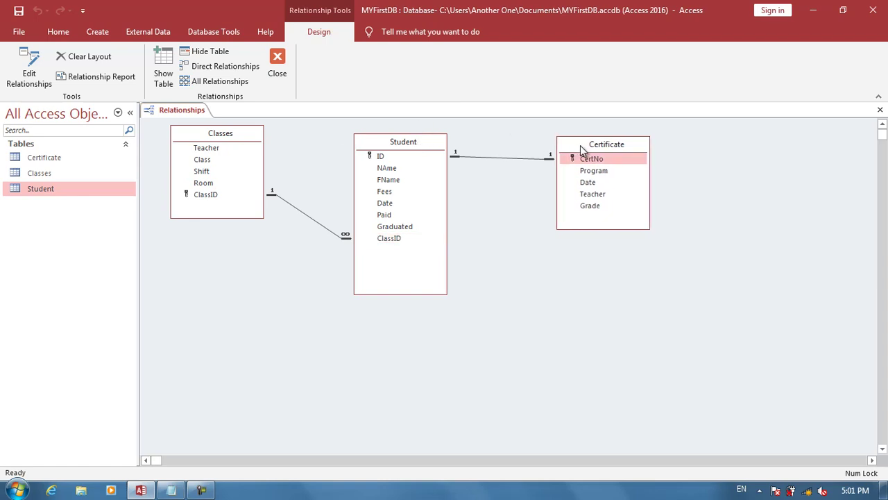
click(418, 143)
click(387, 156)
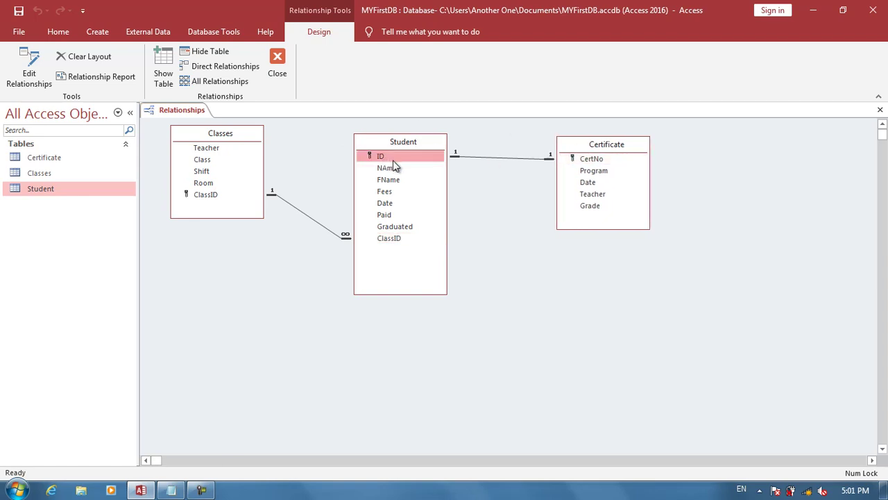
click(601, 160)
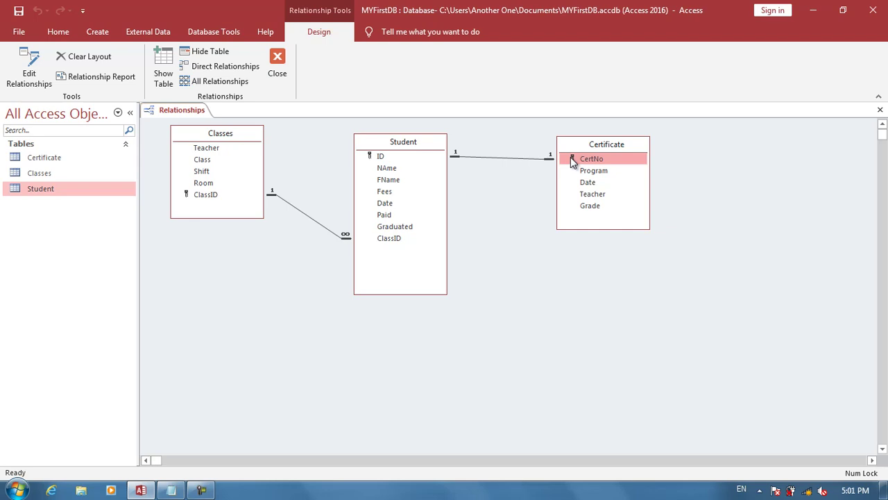
drag(573, 161, 584, 170)
Attempt again to link Student ID to Certificate CertNo, then check the ClassID fields
click(385, 156)
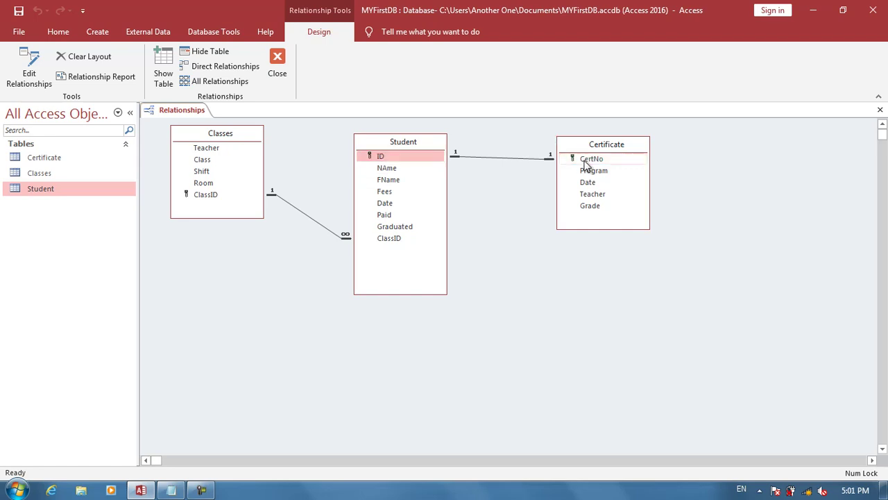
drag(385, 157, 585, 165)
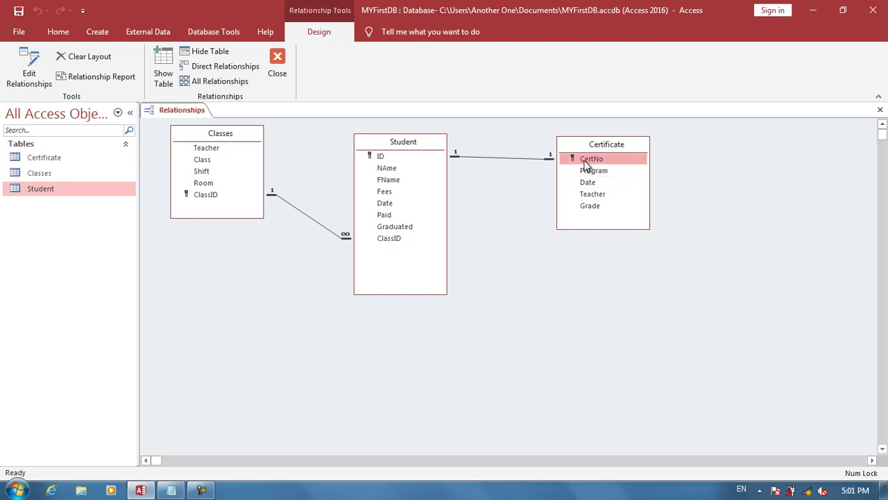
click(415, 155)
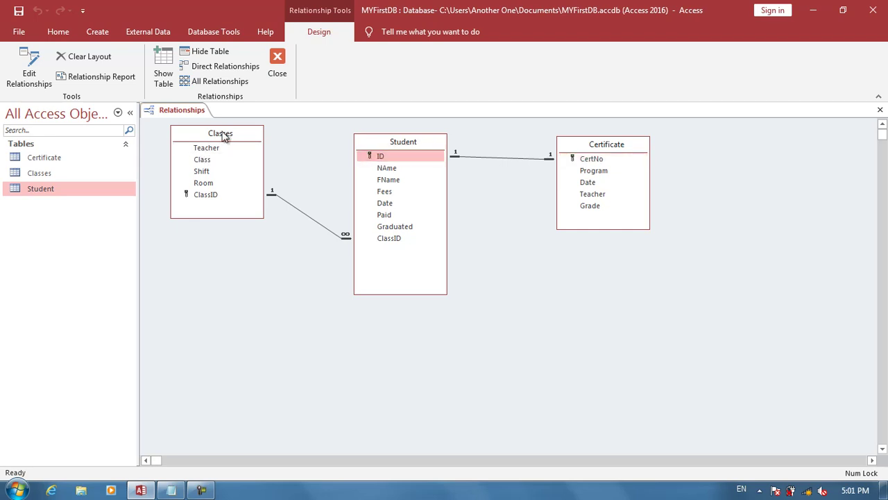
click(208, 195)
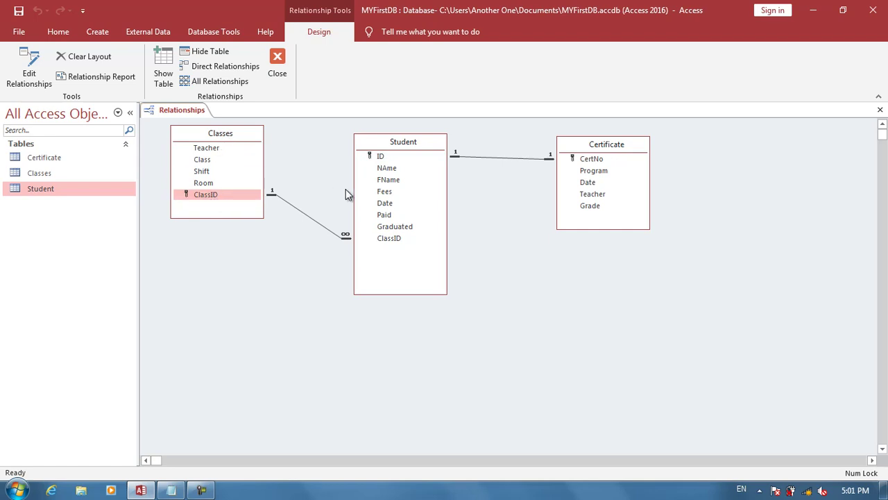
Check the Certificate table options, then close the layout without adding links
right_click(593, 147)
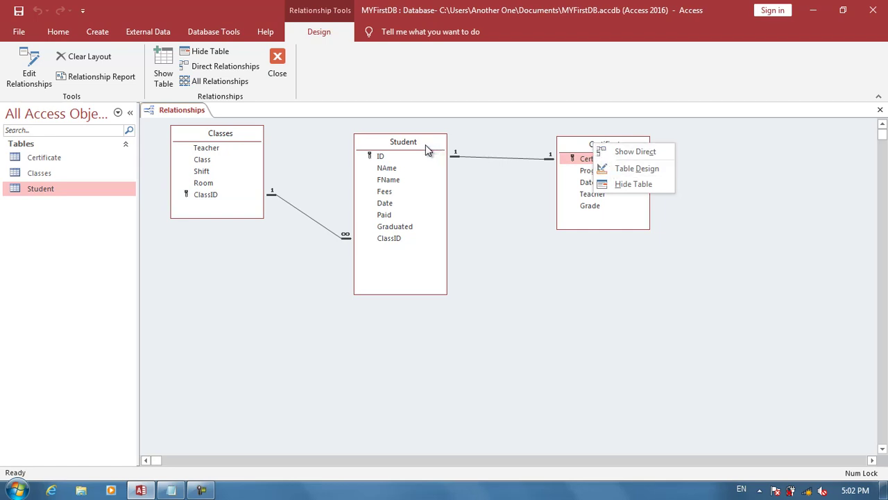
click(427, 150)
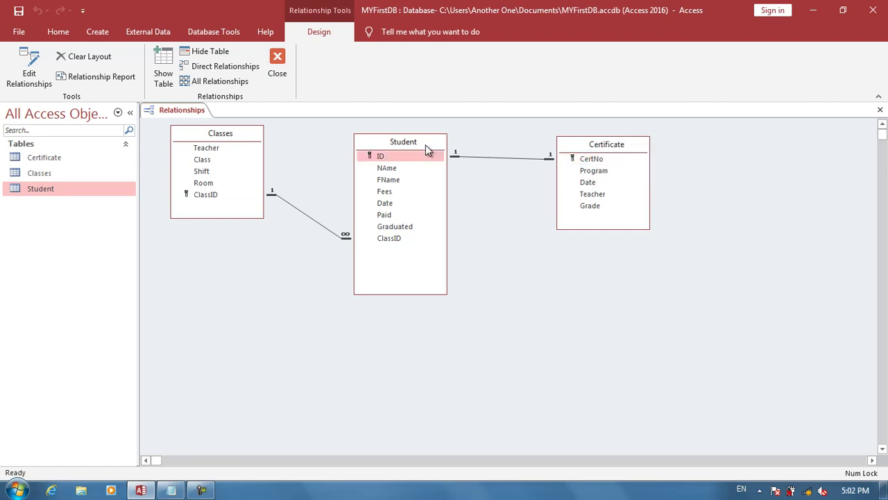
click(399, 240)
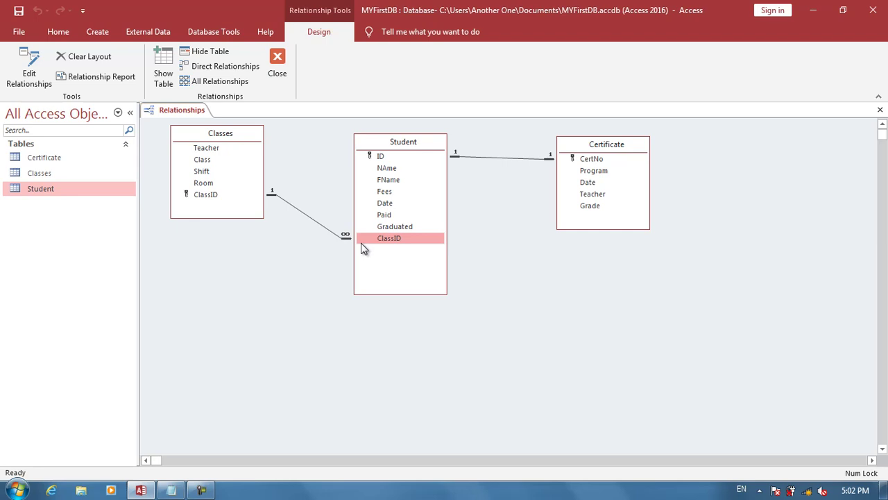
key(ctrl+w)
click(67, 174)
In Classes Design View, add a Teacher field of type Number below ClassID
right_click(68, 174)
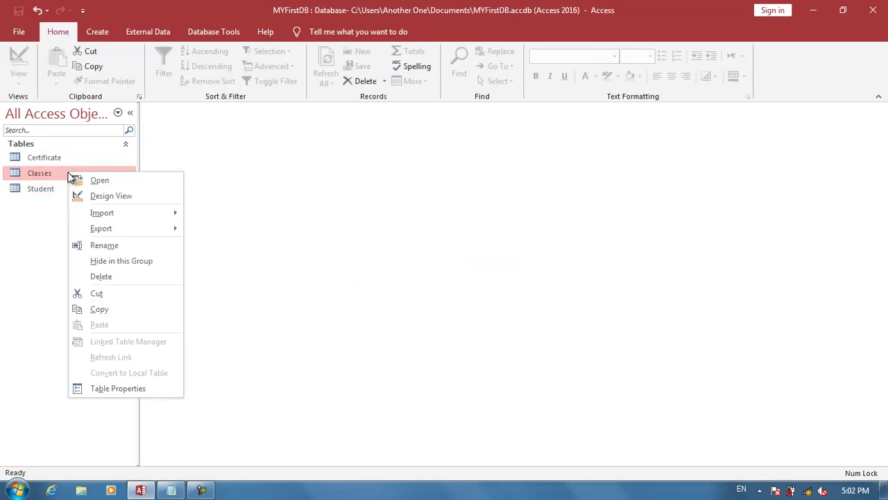
click(101, 196)
click(166, 194)
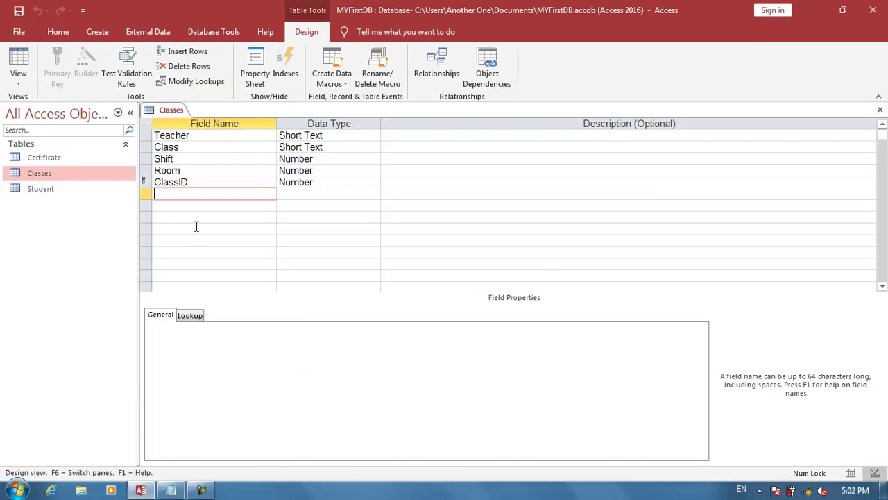
text(Teach)
text(er)
key(Tab)
text(n)
key(Tab)
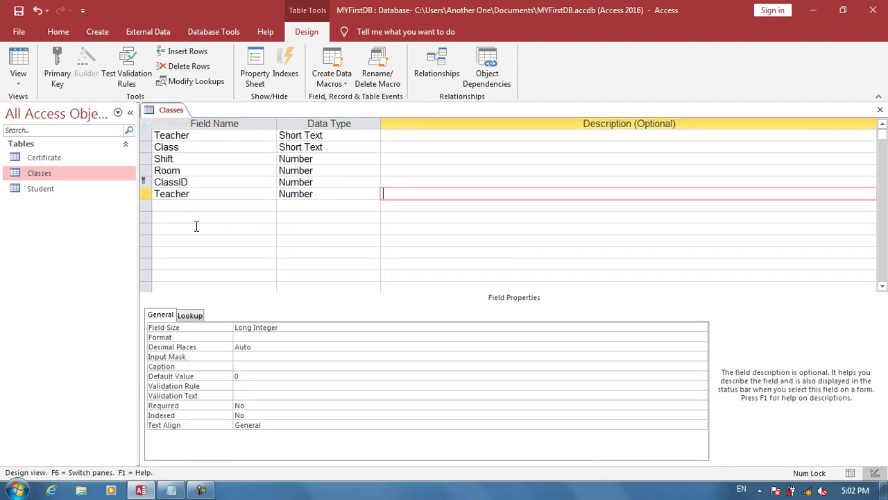
key(shift+Tab)
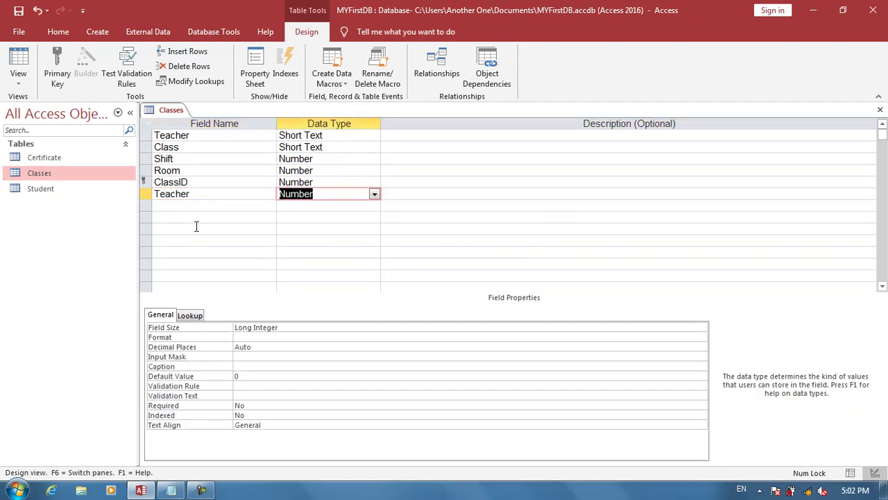
Rename the duplicate field to TeacherID, save the design and close it
key(ctrl+s)
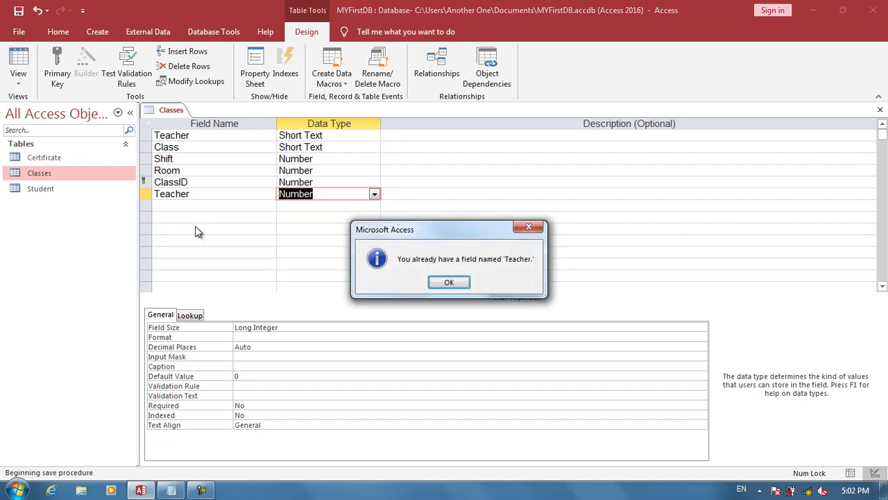
key(Return)
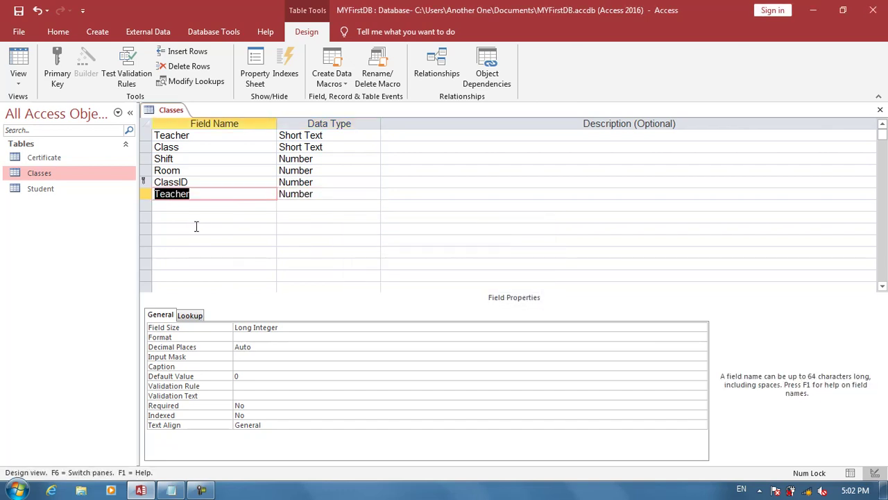
click(200, 194)
text(ID)
key(Tab)
key(Tab)
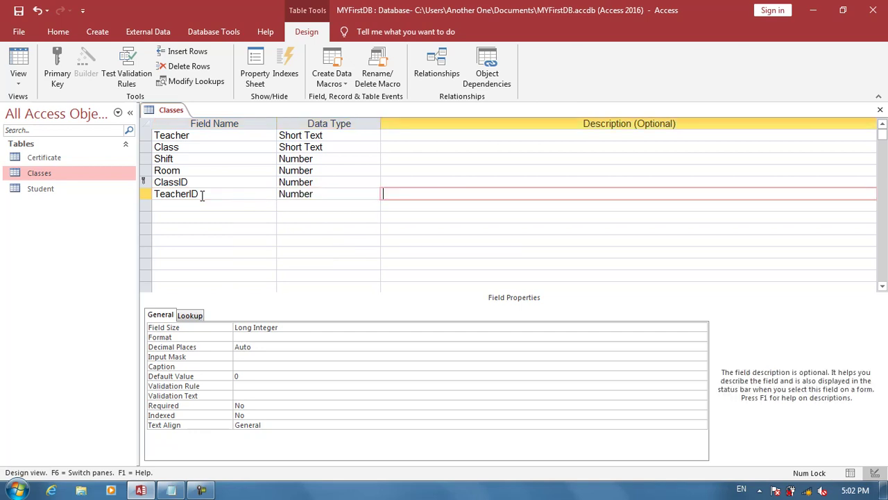
key(ctrl+w)
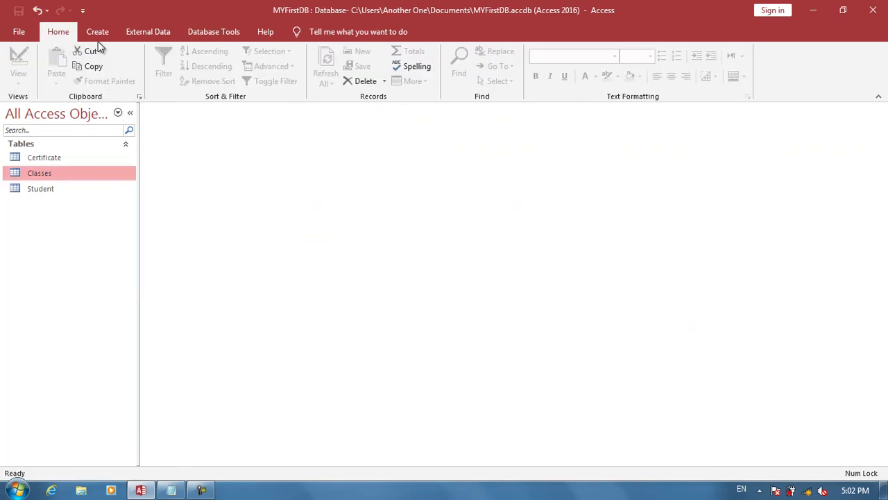
Create a new table in Design View with a Number field TeacherNo
click(97, 31)
click(99, 70)
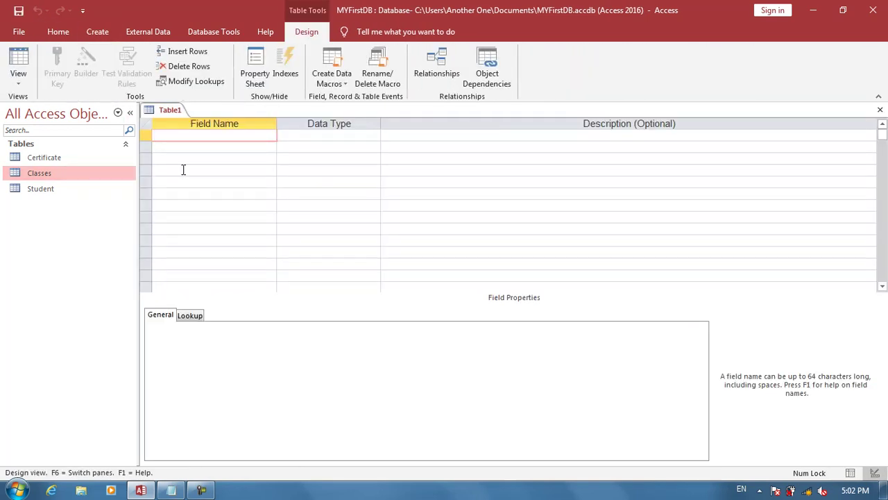
text(TeacherN)
text(o)
key(Tab)
key(Tab)
key(shift+Tab)
text(n)
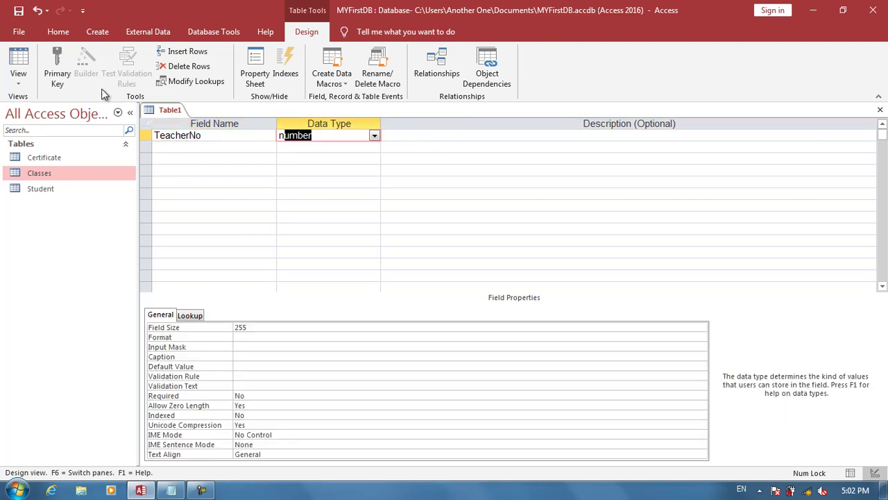
click(222, 144)
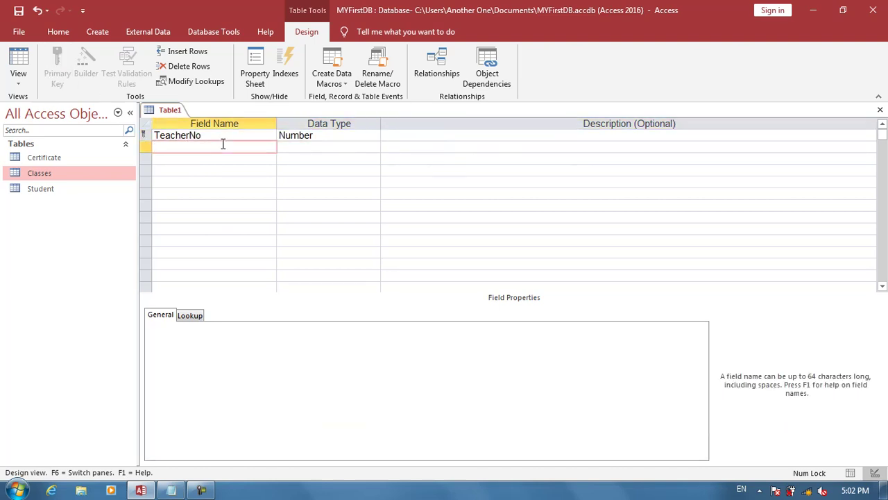
Add Short Text fields Name, LastName, Phone and ADD
text(Name)
key(Tab)
key(Tab)
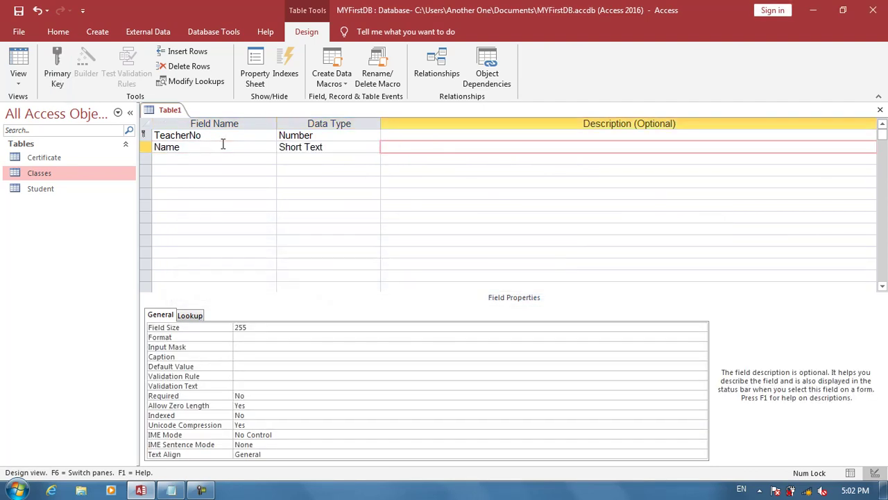
key(Tab)
text(LastNam)
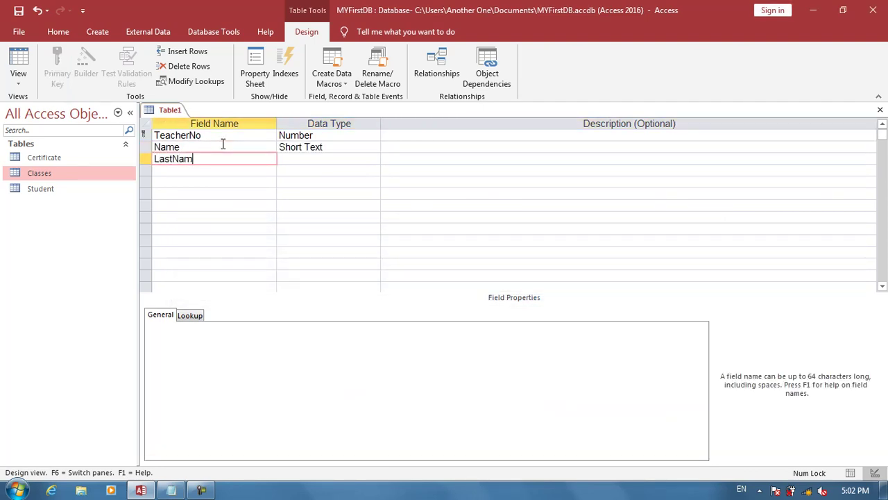
text(e)
key(Tab)
key(Tab)
key(Tab)
text(Phon)
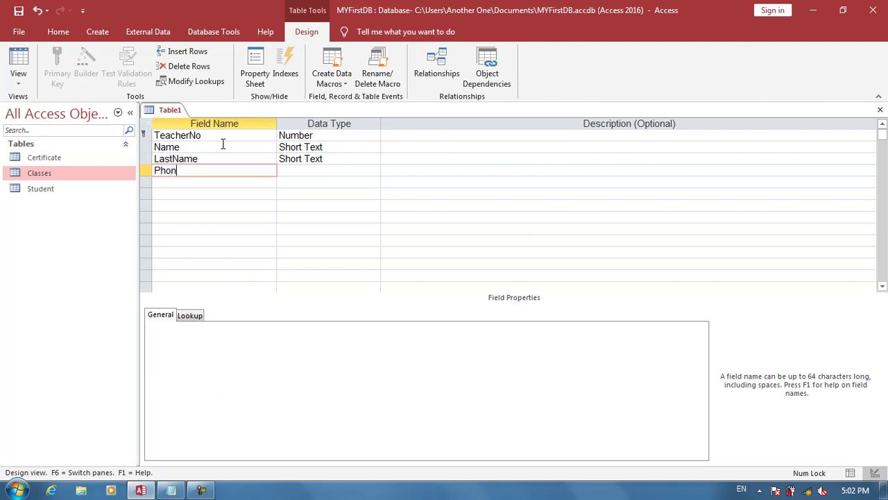
text(e)
key(Tab)
key(Tab)
key(Tab)
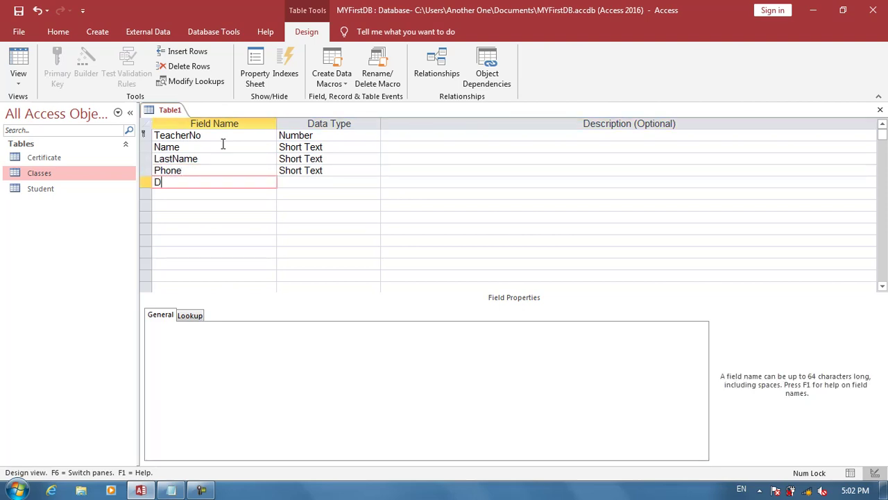
text(DD)
key(Tab)
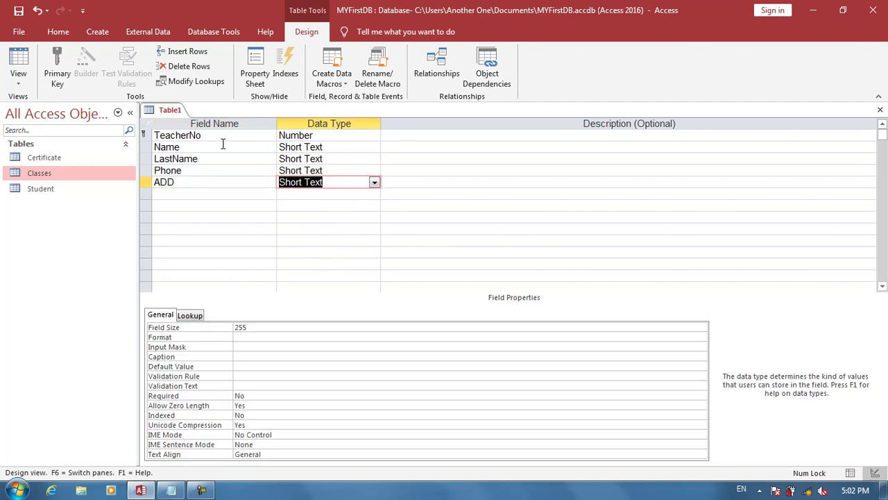
Save the table as Teacher and close its design
key(ctrl+s)
text(Teac)
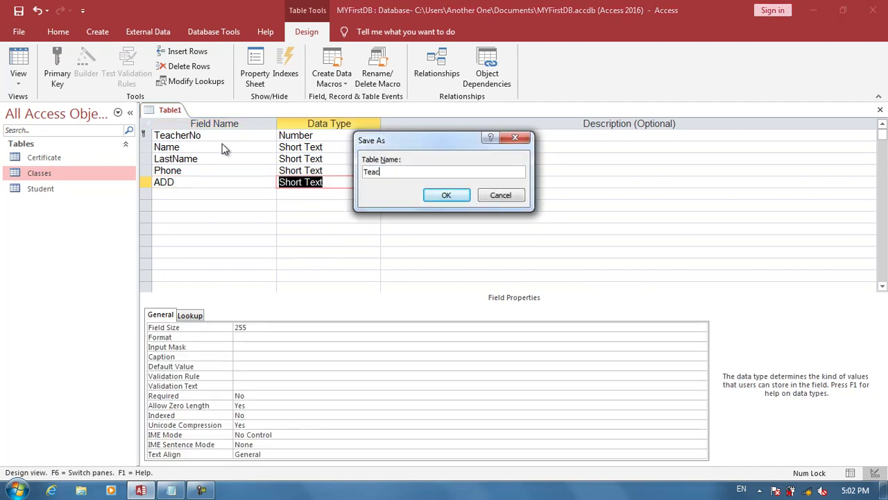
text(her)
key(Return)
key(ctrl+w)
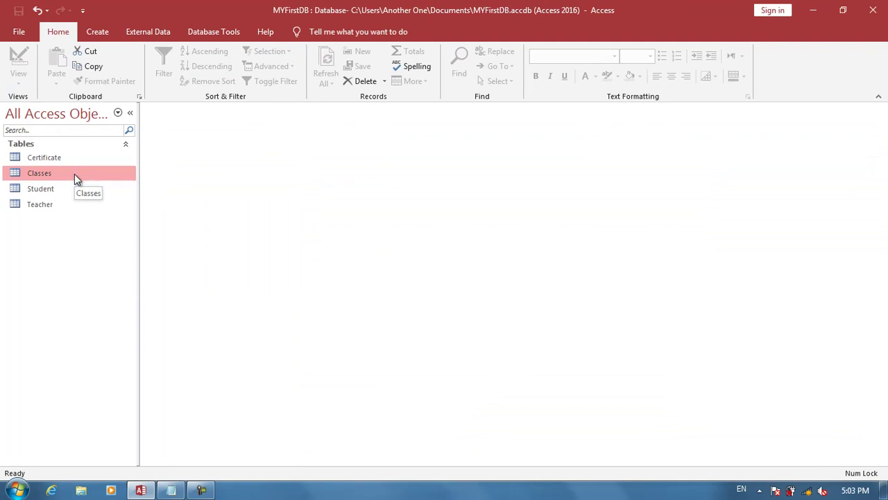
Open the Relationships layout from Database Tools
click(145, 32)
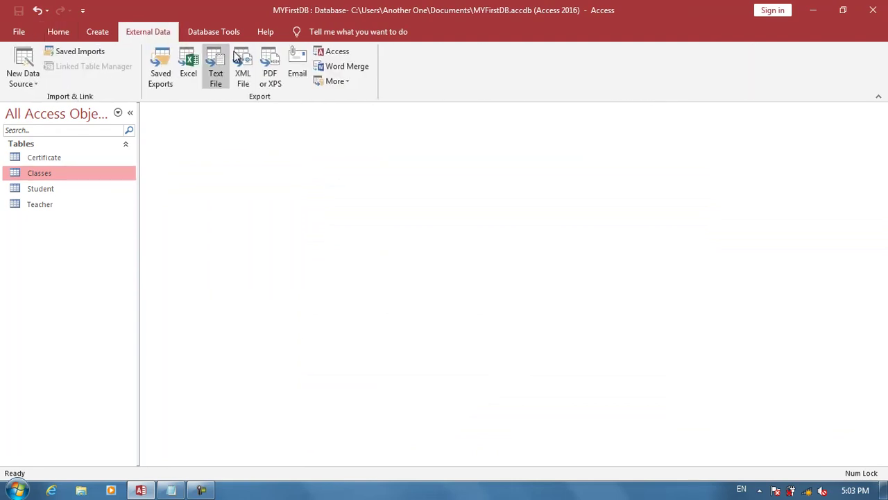
click(214, 32)
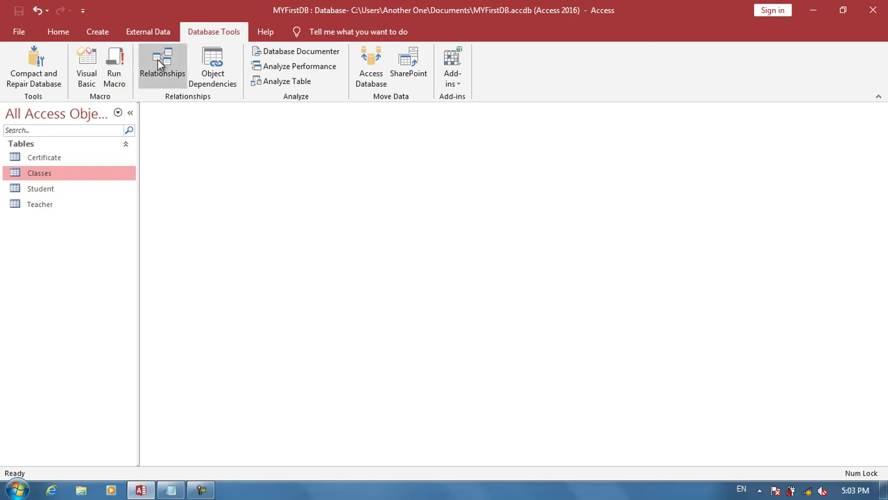
click(159, 63)
Add the Teacher table via Show Table and place it below Classes
click(163, 65)
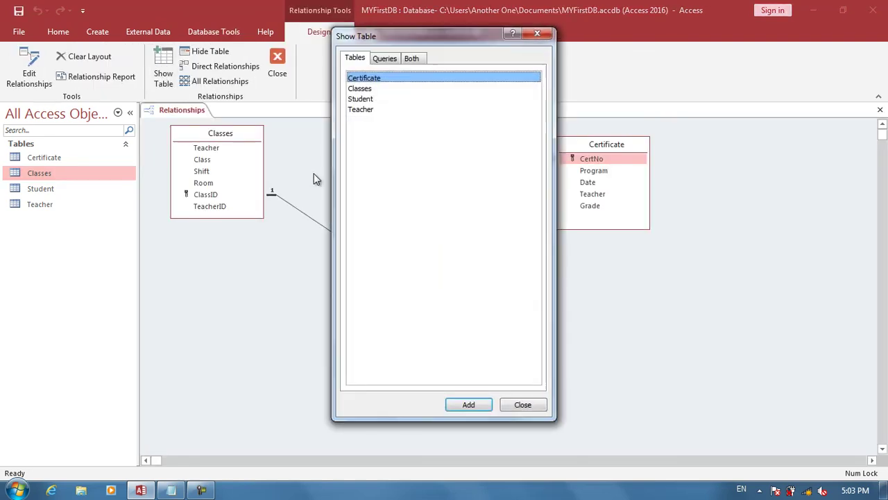
double_click(361, 109)
click(537, 34)
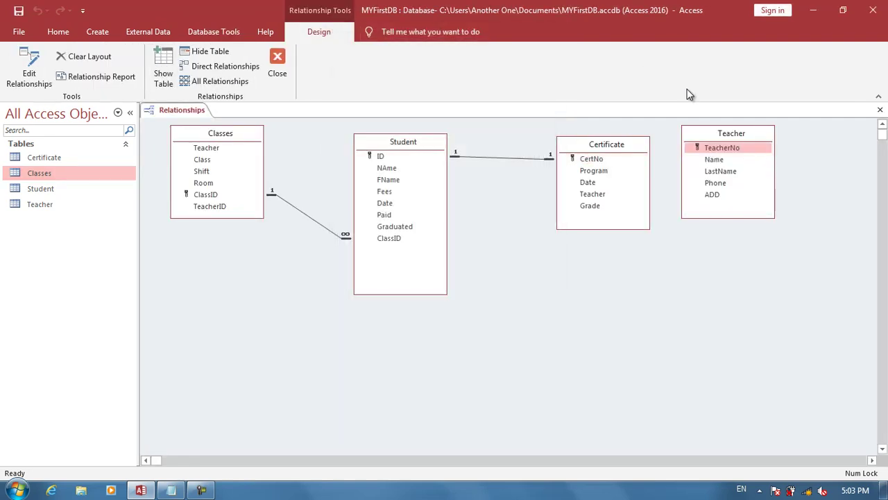
drag(723, 132, 270, 289)
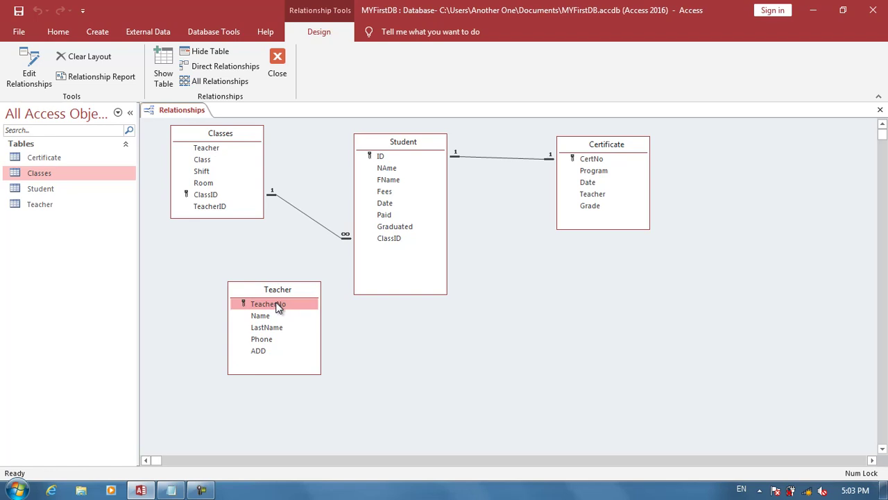
right_click(218, 143)
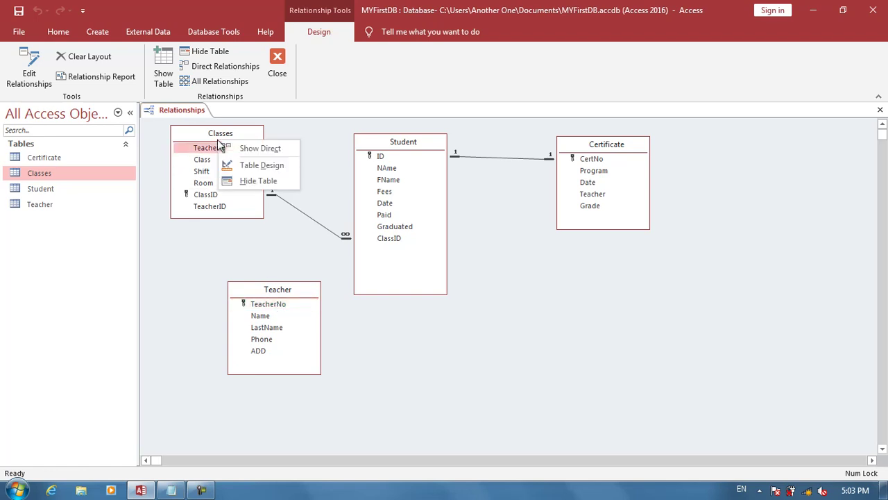
click(261, 165)
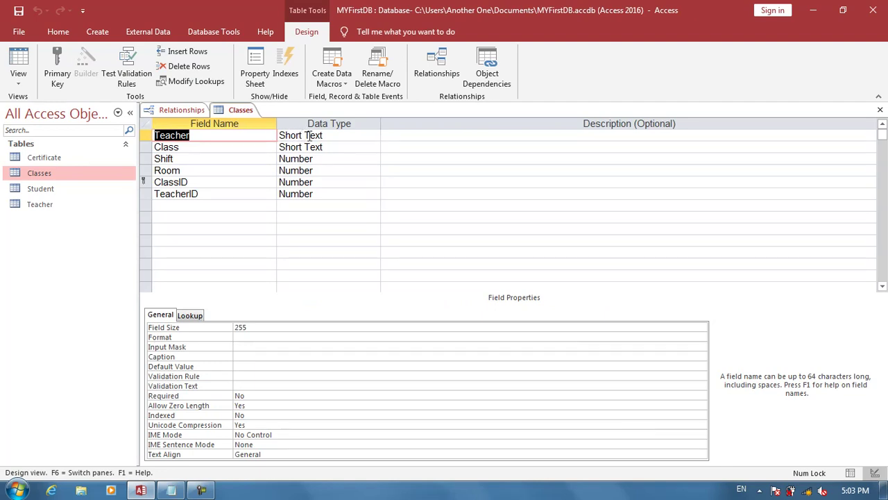
key(ctrl+w)
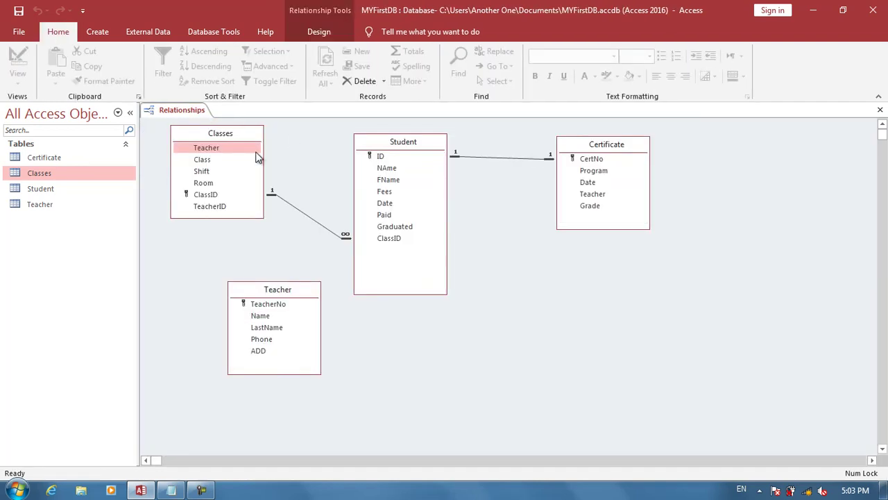
click(277, 294)
right_click(277, 294)
click(306, 317)
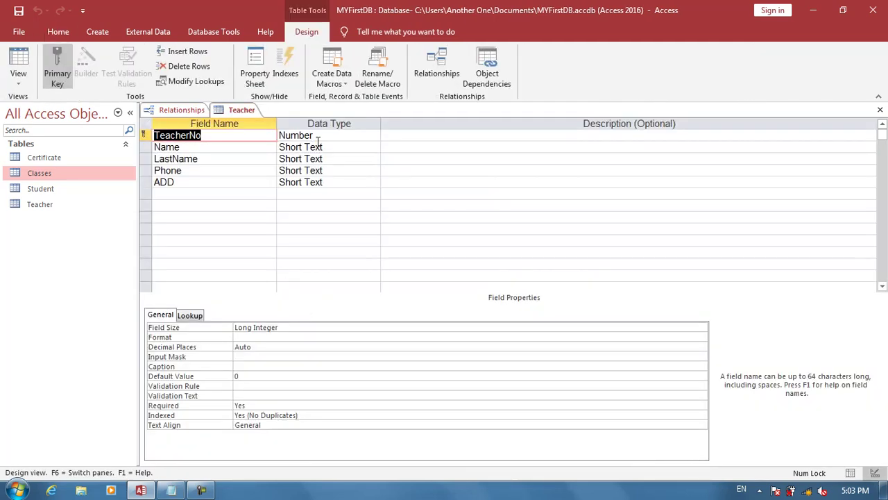
key(ctrl+w)
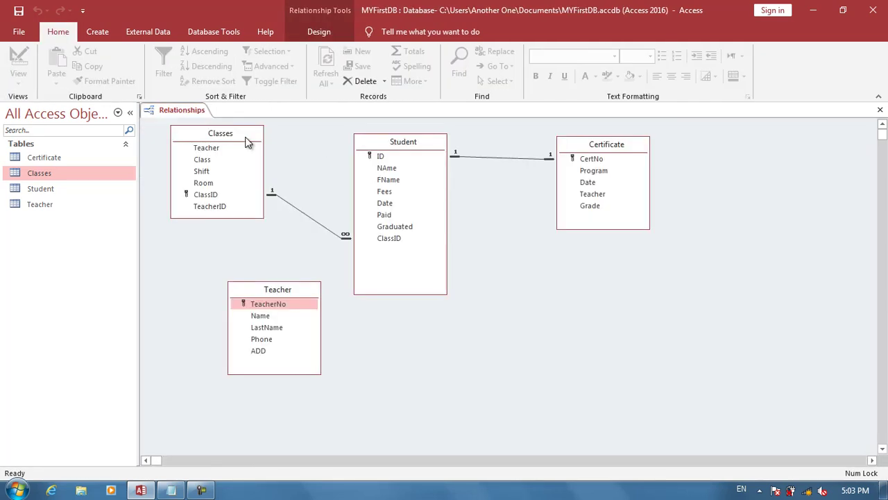
click(217, 206)
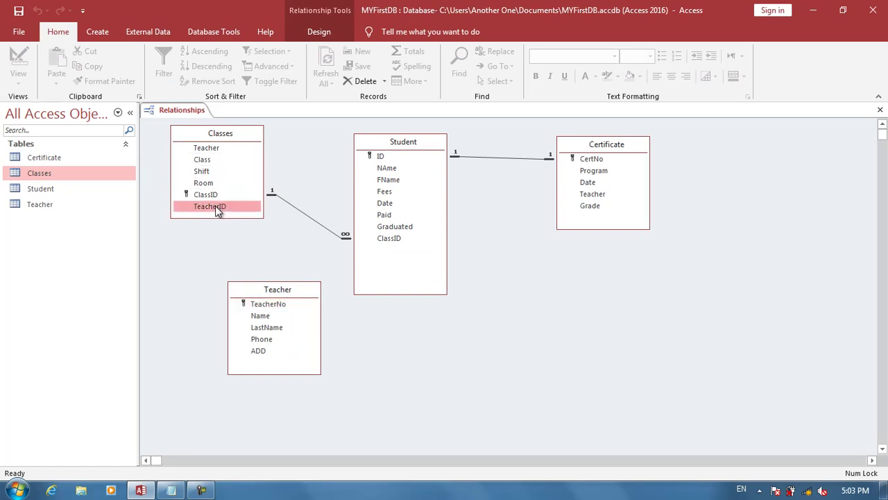
right_click(222, 136)
click(247, 163)
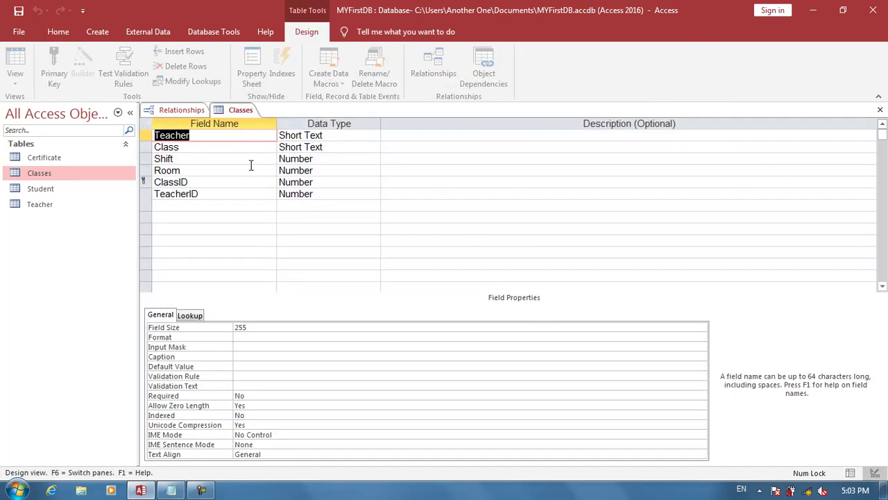
click(218, 201)
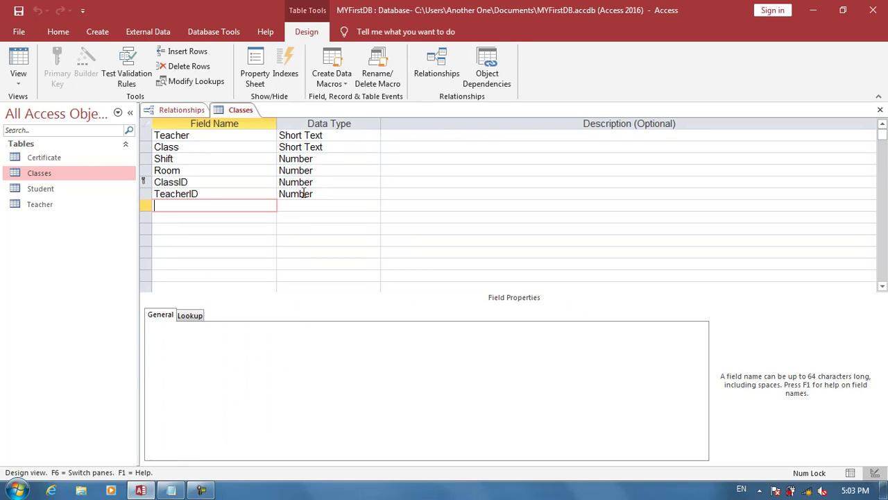
key(ctrl+w)
click(276, 306)
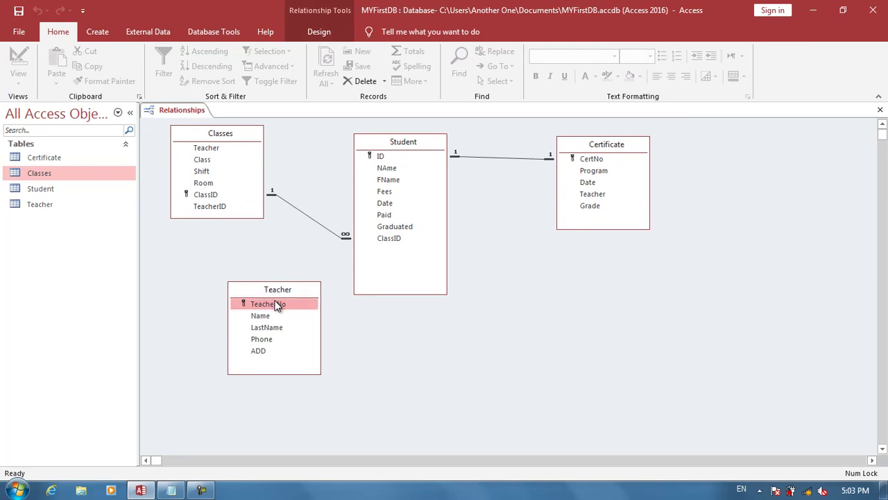
Link Teacher.TeacherNo to Classes.TeacherID with enforced integrity, cascade update and cascade delete
drag(276, 305, 214, 205)
click(364, 202)
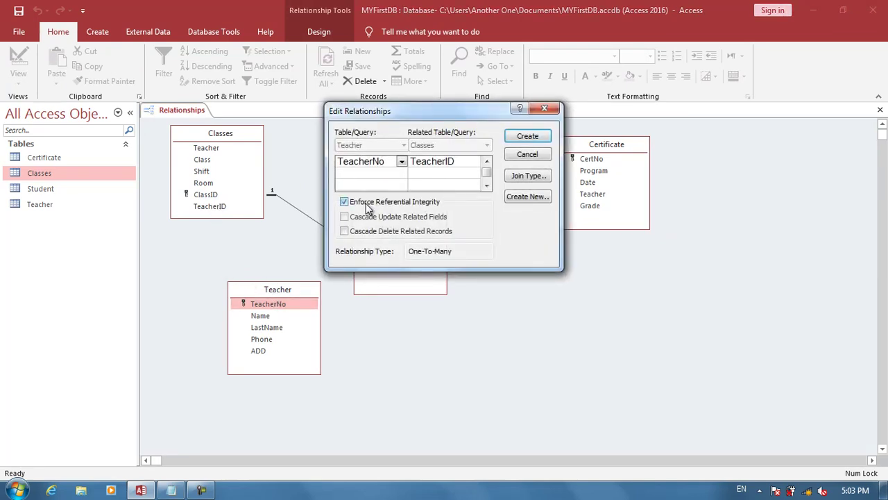
click(371, 217)
click(371, 231)
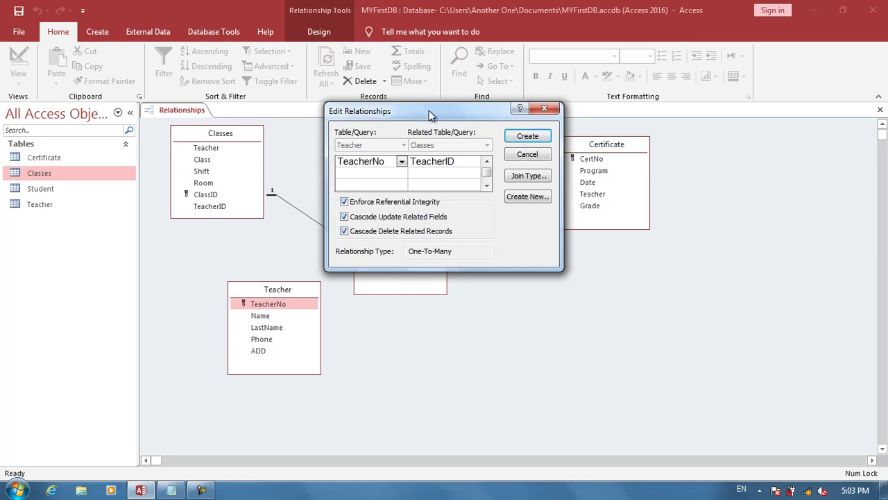
drag(431, 113, 546, 47)
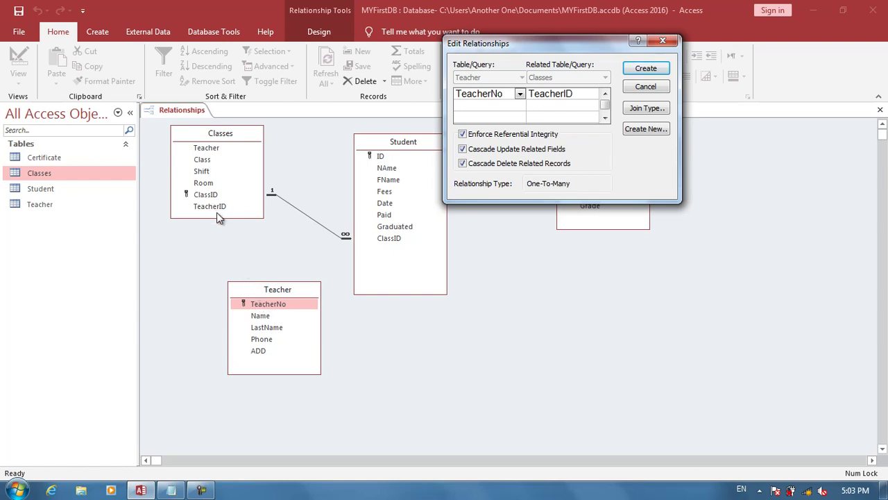
click(645, 72)
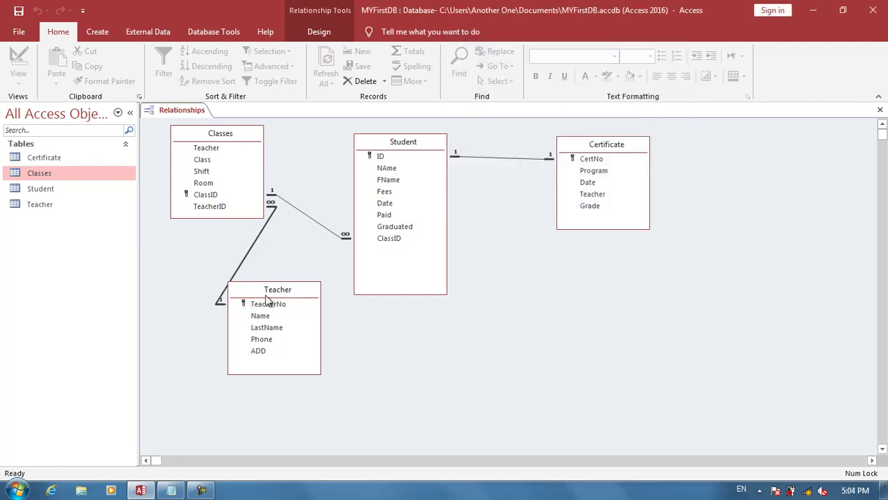
Rearrange the tables so Classes sits between Teacher and Student
drag(267, 291, 327, 303)
drag(405, 144, 459, 150)
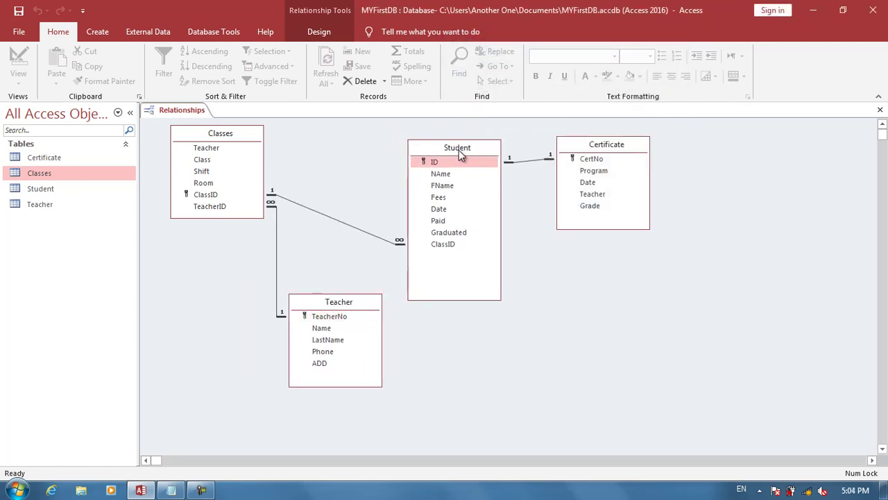
drag(351, 304, 227, 292)
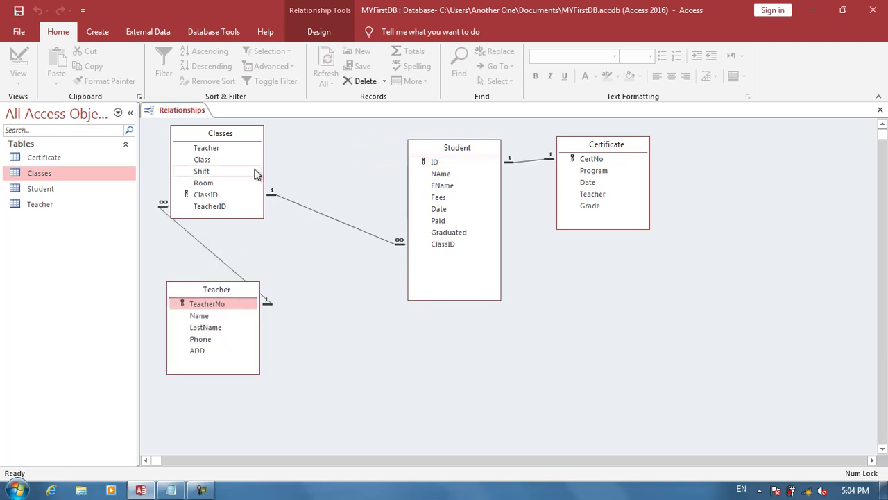
drag(236, 139, 358, 289)
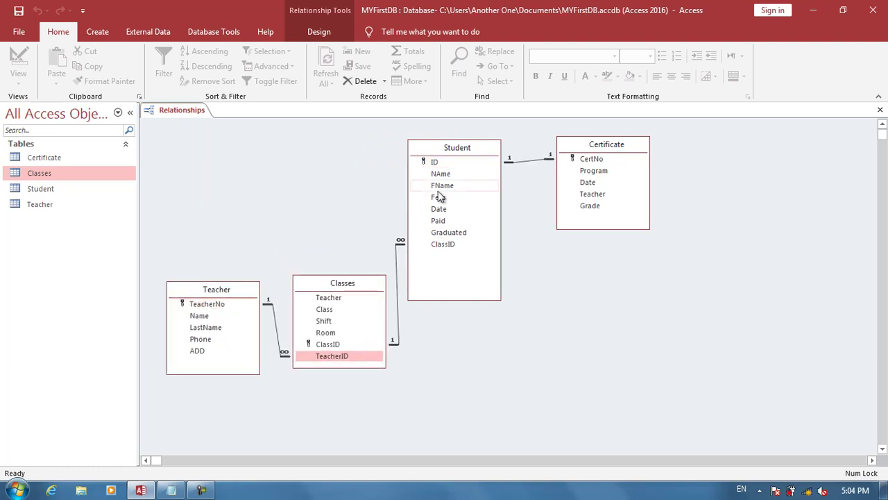
drag(450, 151, 478, 162)
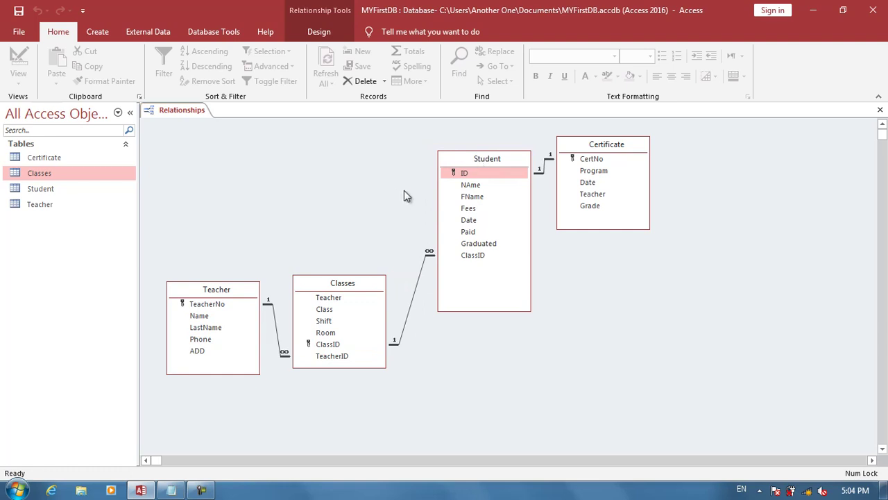
Close the relationships layout, open Classes, and select both class records
key(ctrl+w)
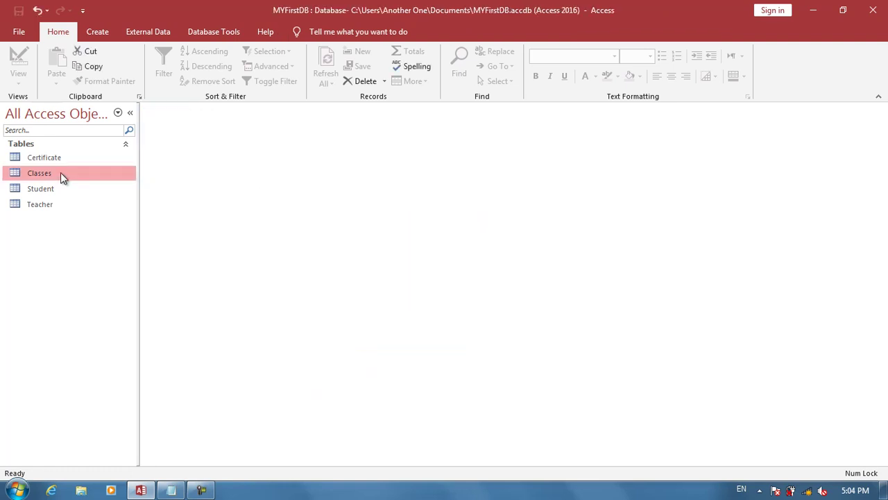
double_click(60, 172)
click(516, 139)
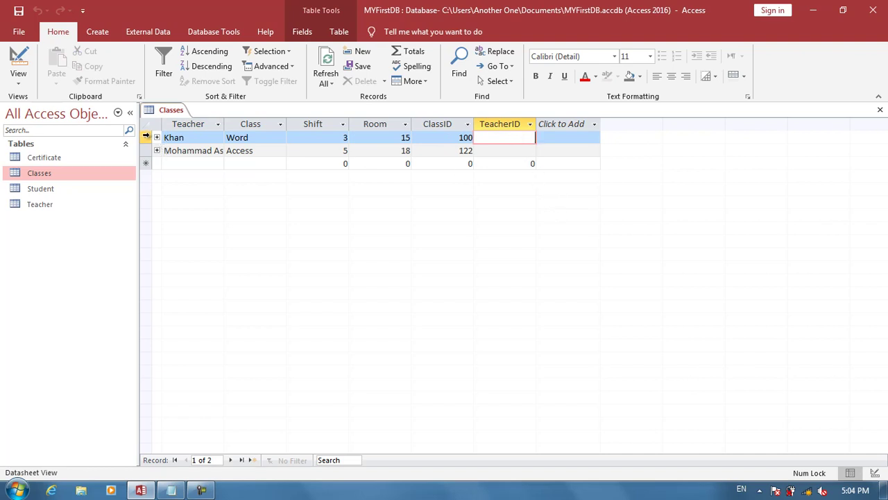
drag(146, 137, 145, 150)
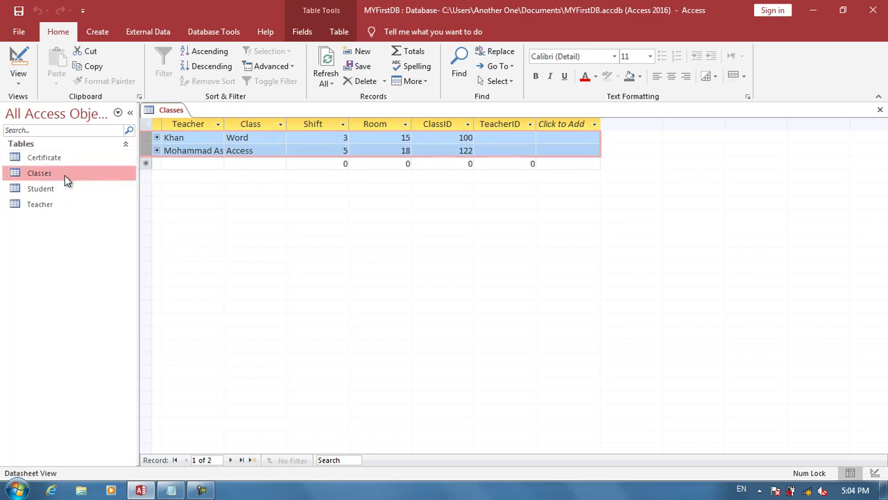
double_click(33, 189)
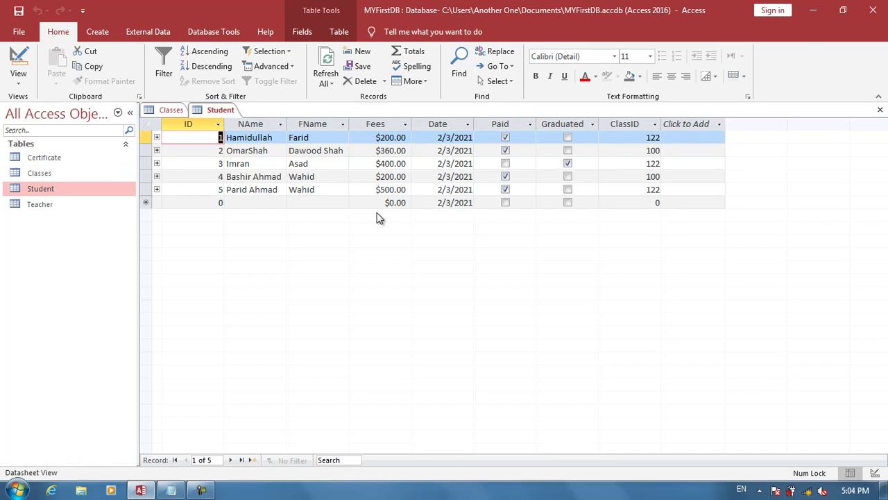
key(ctrl+w)
Delete the two classes with their related students, confirm Student is empty, and close both tables
key(Delete)
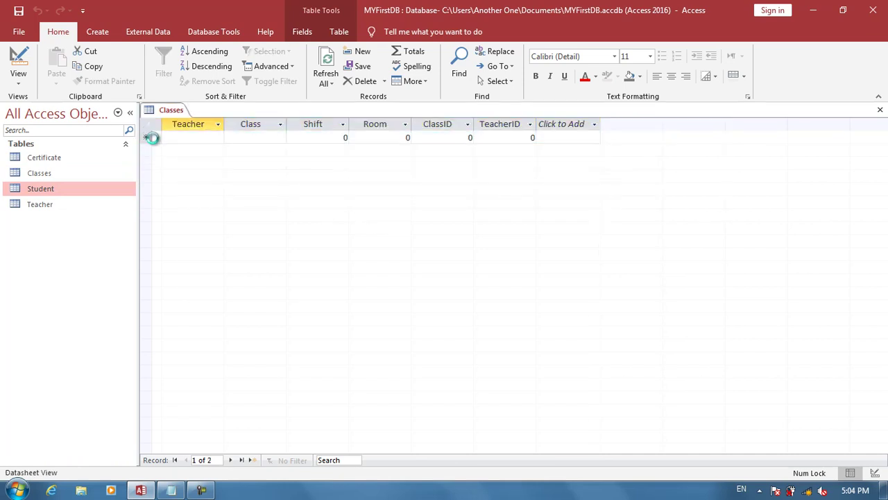
key(Return)
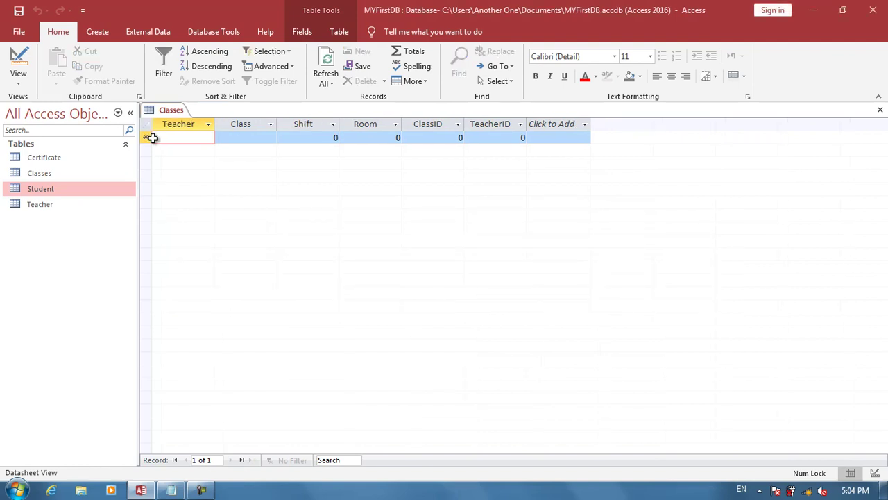
double_click(87, 188)
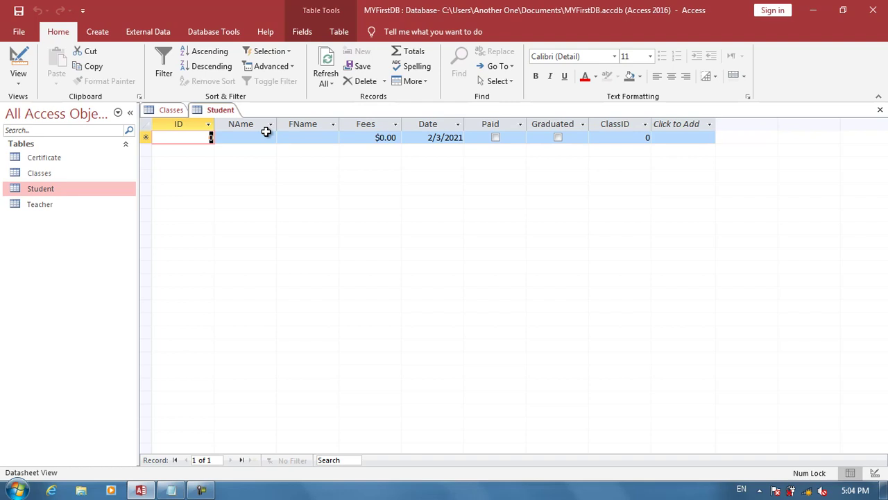
key(ctrl+w)
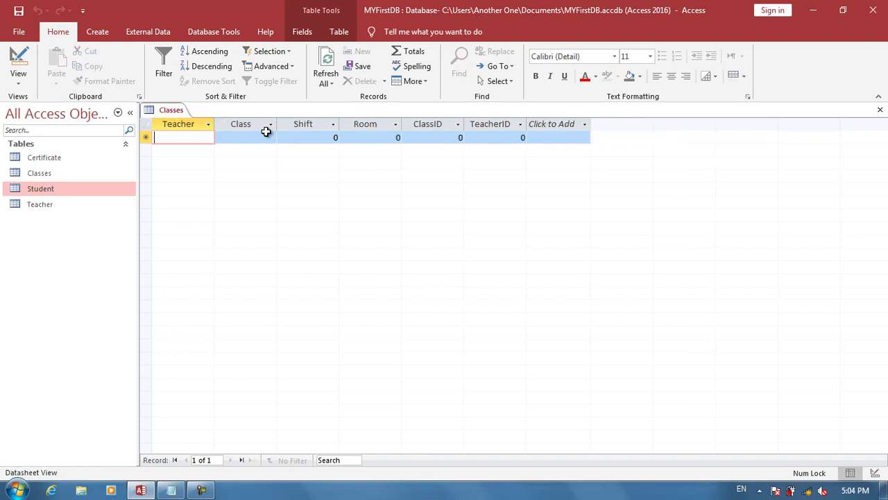
key(ctrl+w)
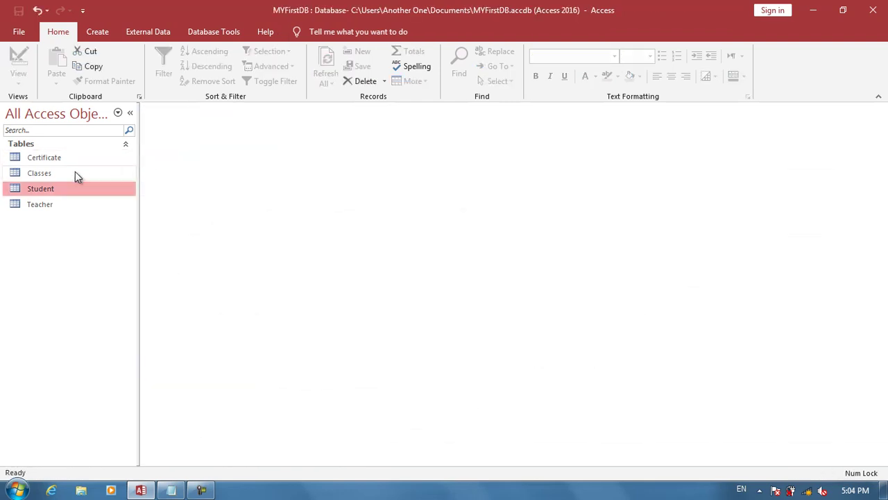
Open the Teacher table and enter TeacherNo 100 with the teacher's first and last name
double_click(66, 201)
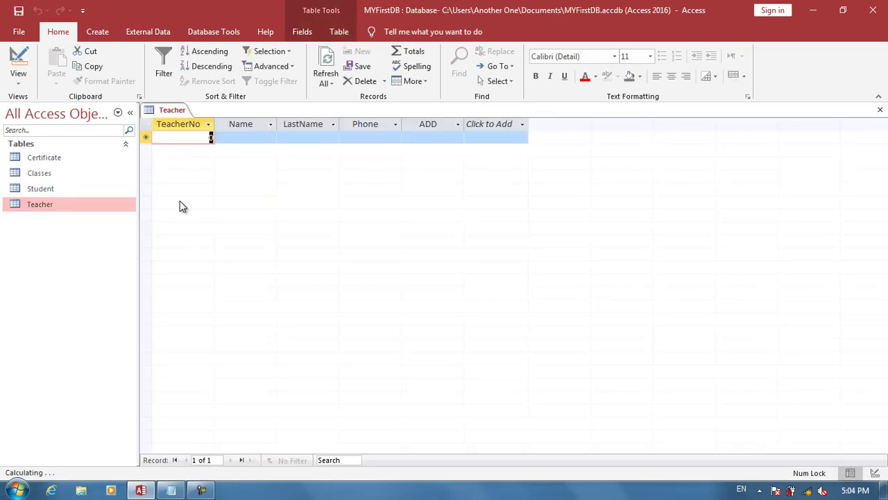
text(100)
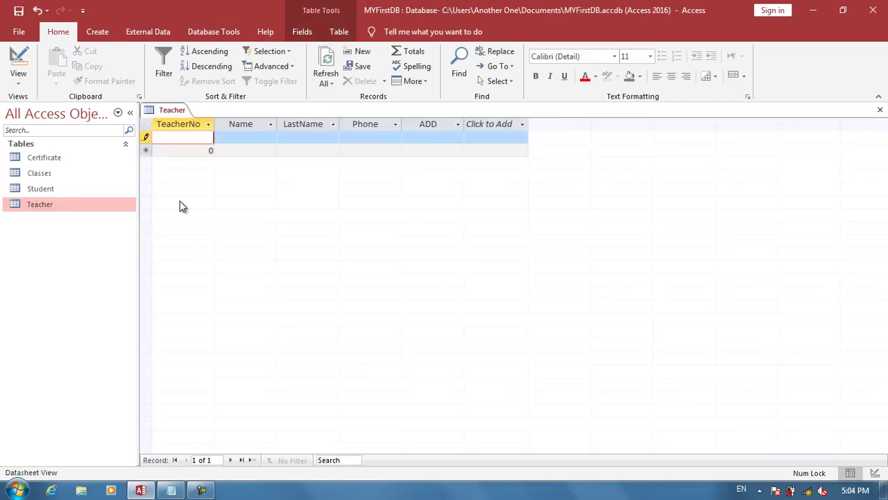
key(Tab)
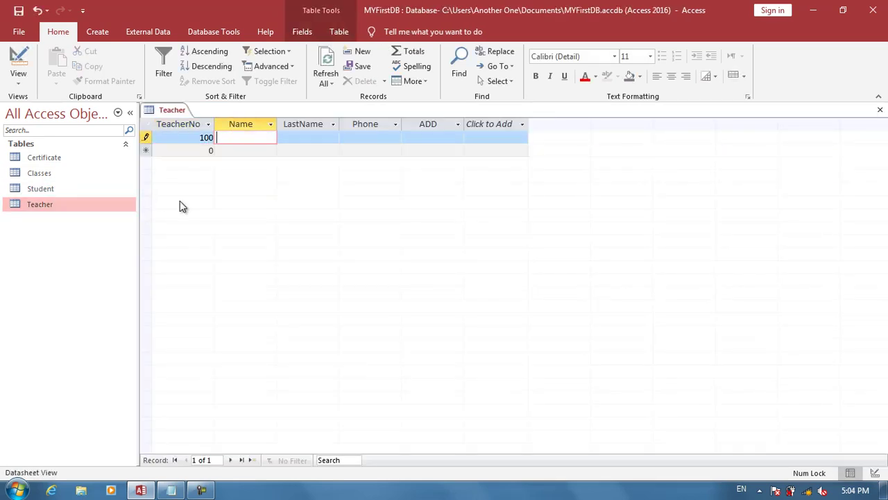
key(Tab)
text(Afghan)
Fill in the teacher's phone and address, save the record, and start a related class row
key(Tab)
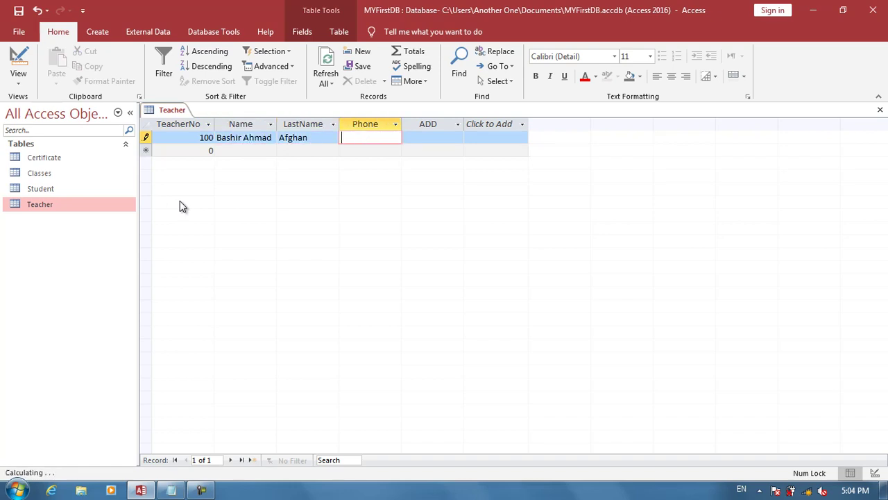
text(654654)
key(Tab)
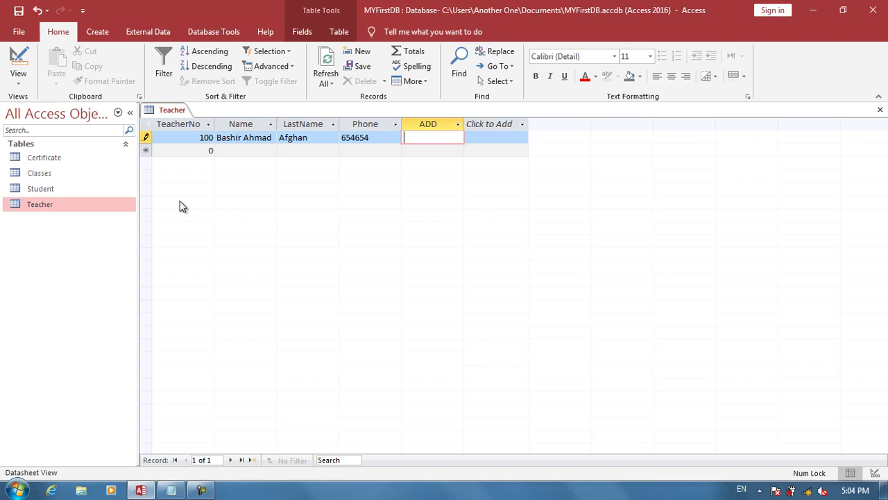
text(Dis 3)
key(Tab)
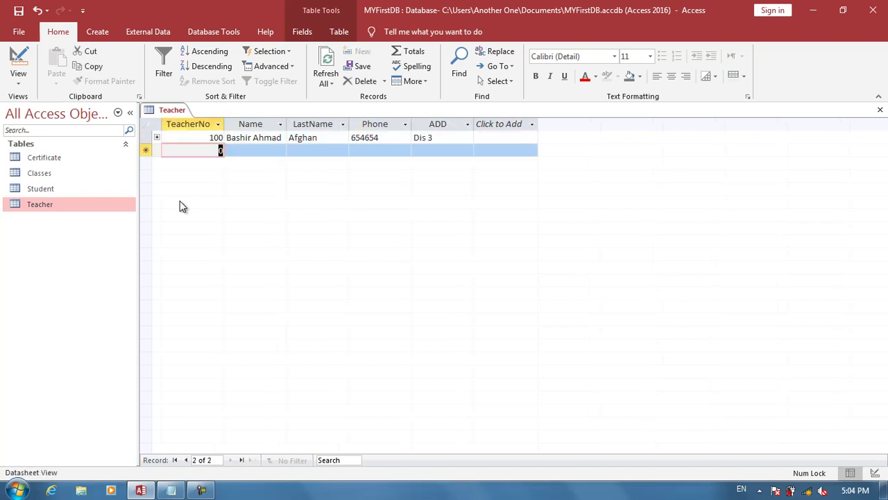
click(155, 137)
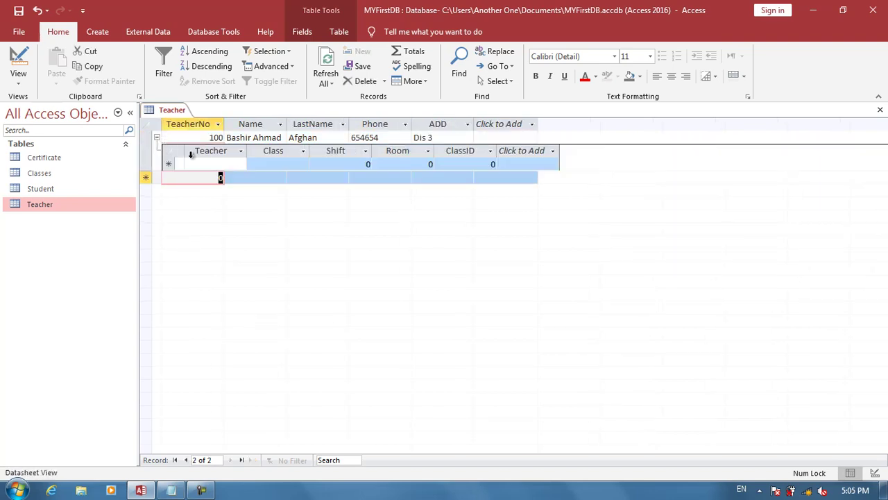
click(202, 165)
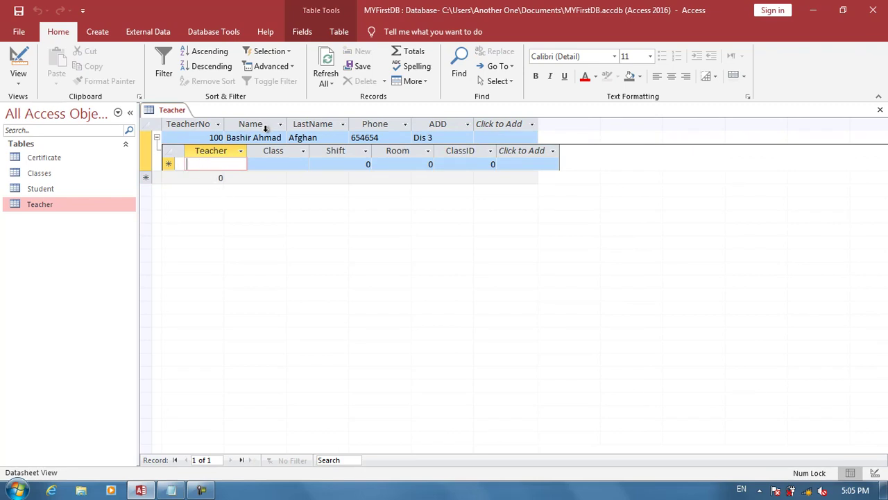
Open the Classes design read-only, then close it and the open Teacher table
click(60, 179)
right_click(61, 181)
click(94, 202)
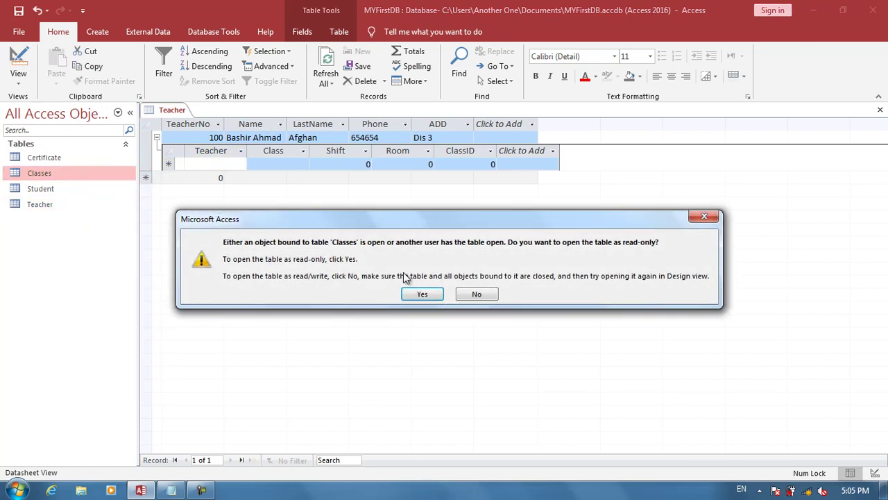
click(422, 294)
click(422, 294)
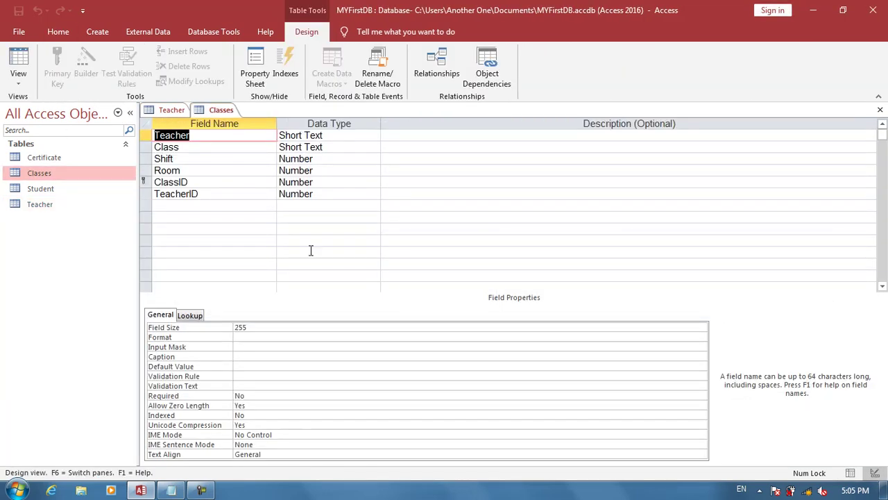
click(147, 136)
right_click(147, 139)
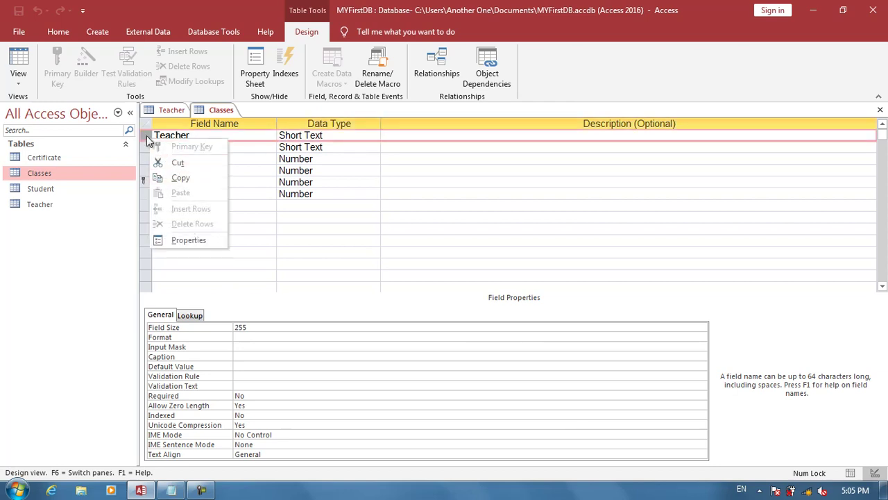
key(Escape)
click(171, 110)
middle_click(171, 109)
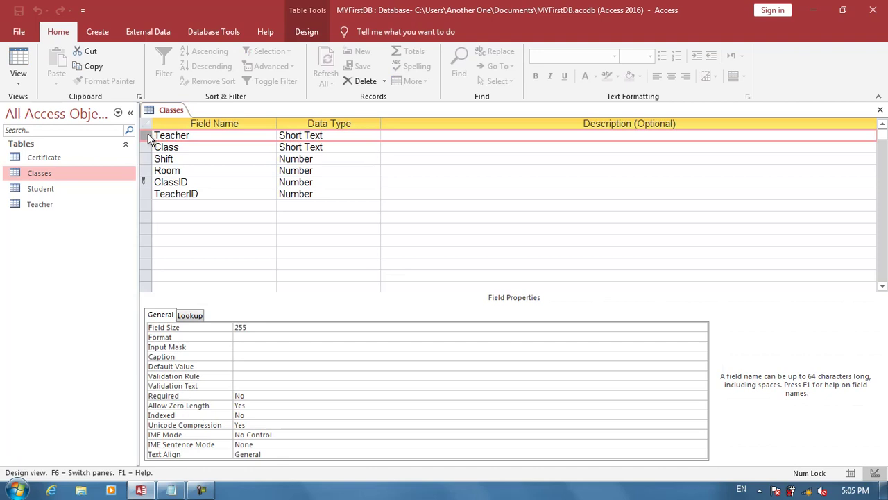
key(ctrl+w)
Reopen Classes in Design View, delete the Teacher field, and save the design
right_click(56, 175)
click(80, 199)
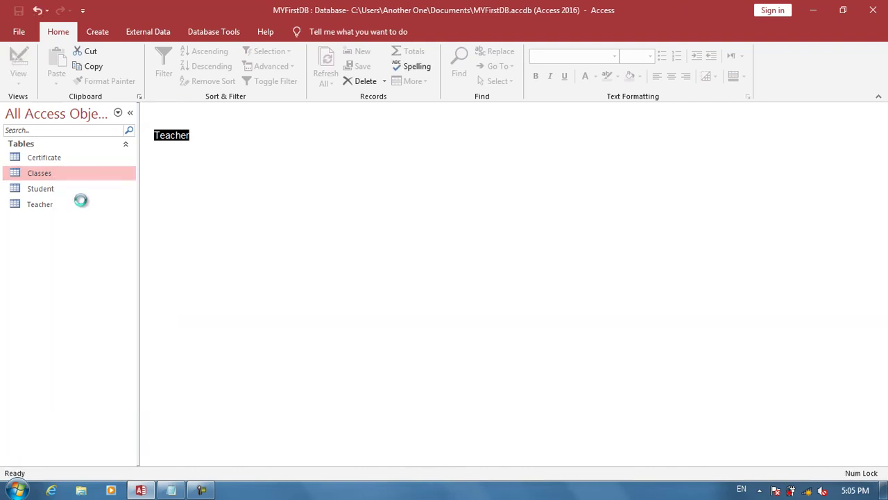
click(146, 135)
key(Delete)
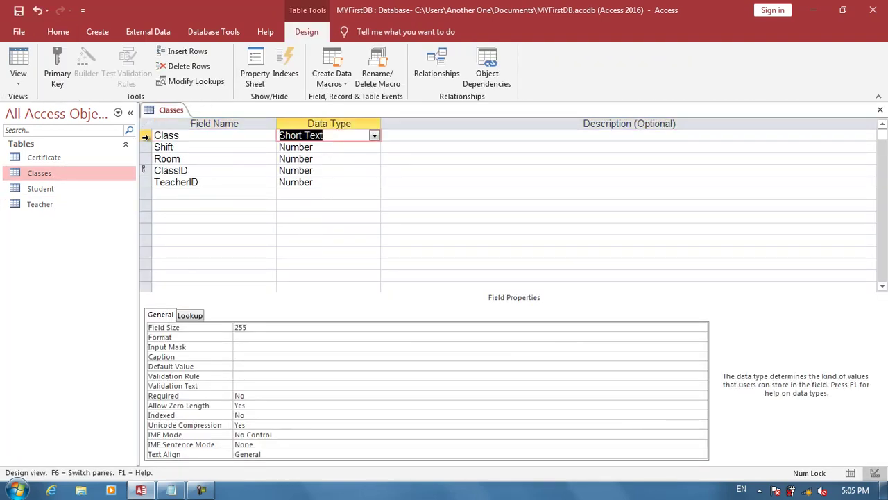
key(ctrl+w)
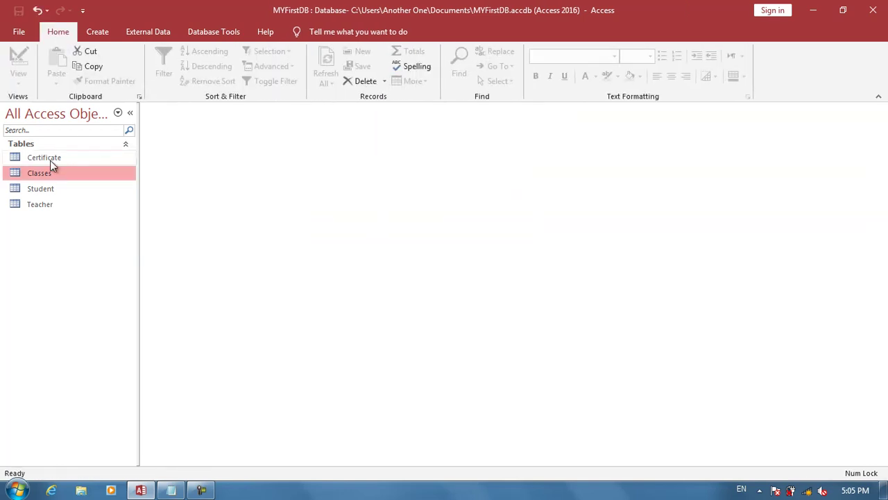
click(54, 189)
Add class Word under teacher 100 with shift 5, room 6 and ClassID 500
double_click(55, 204)
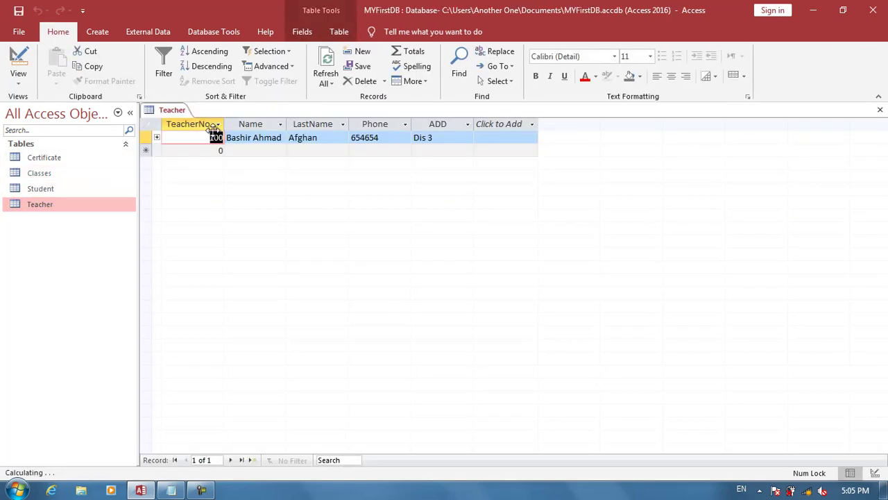
click(157, 138)
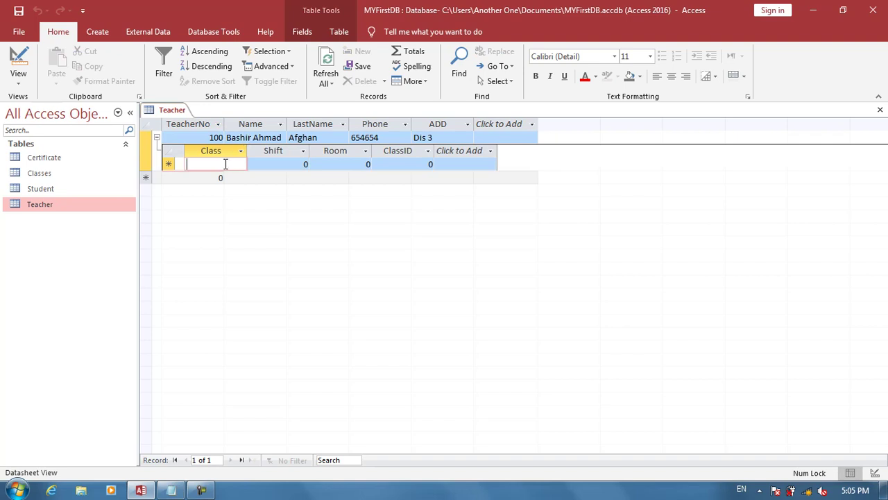
text(Wo)
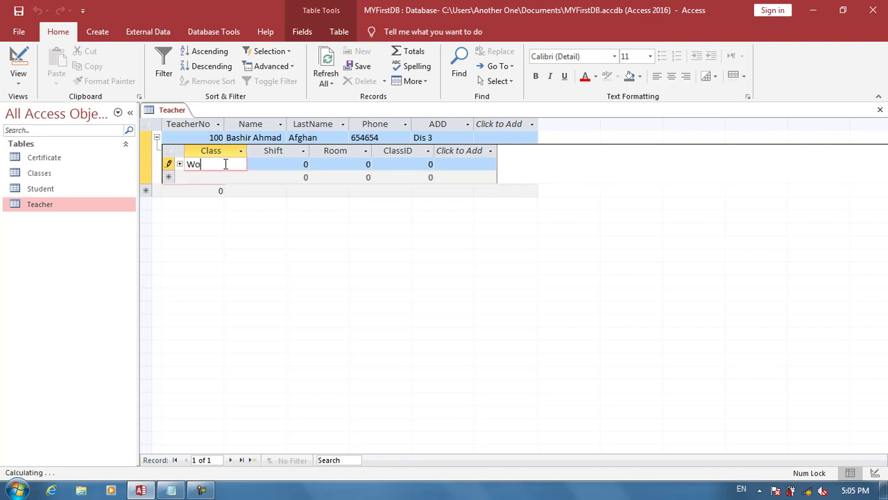
text(rd)
key(Tab)
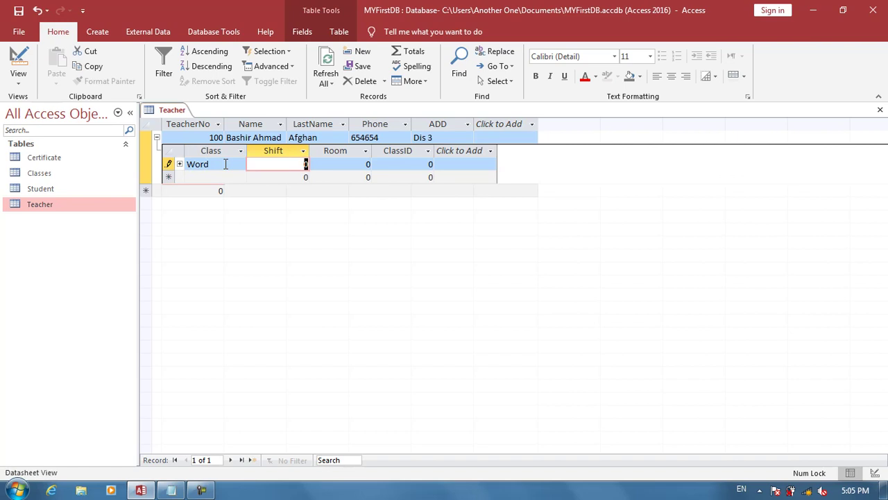
text(5)
key(Tab)
text(6)
key(Tab)
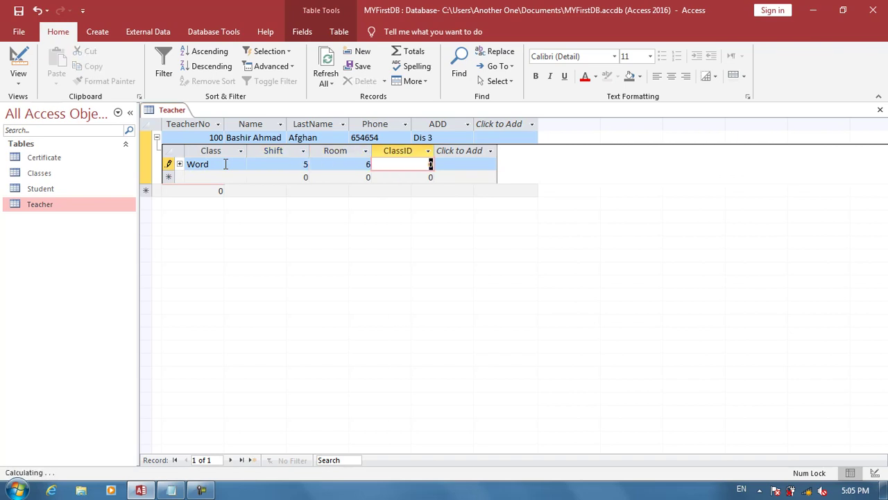
text(5)
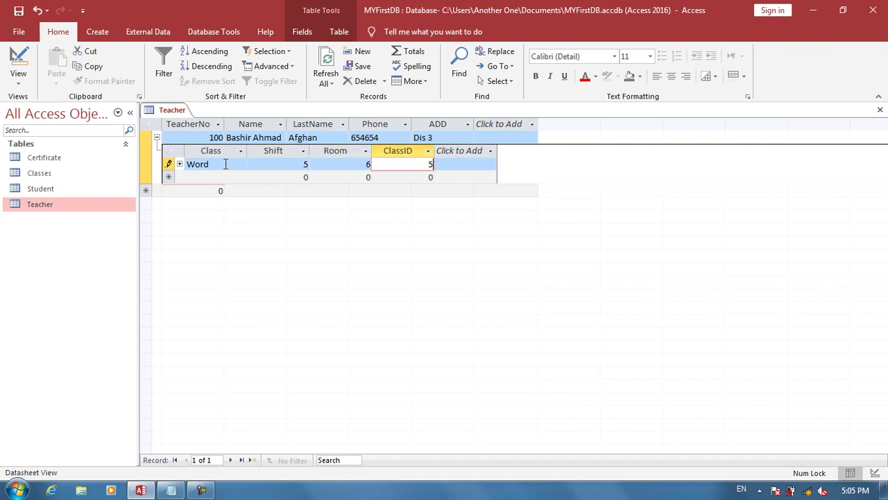
text(00)
key(Tab)
key(Tab)
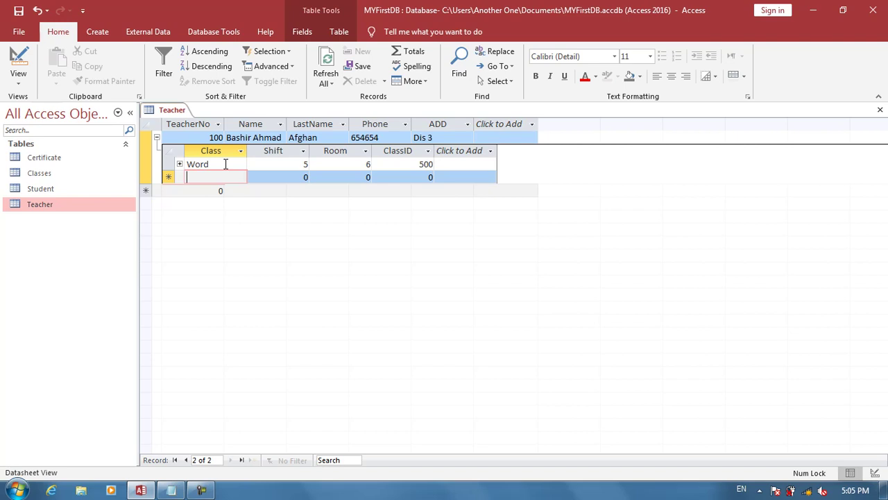
Add class Access with shift 2, room 3 and ClassID 501
text(Access)
key(Tab)
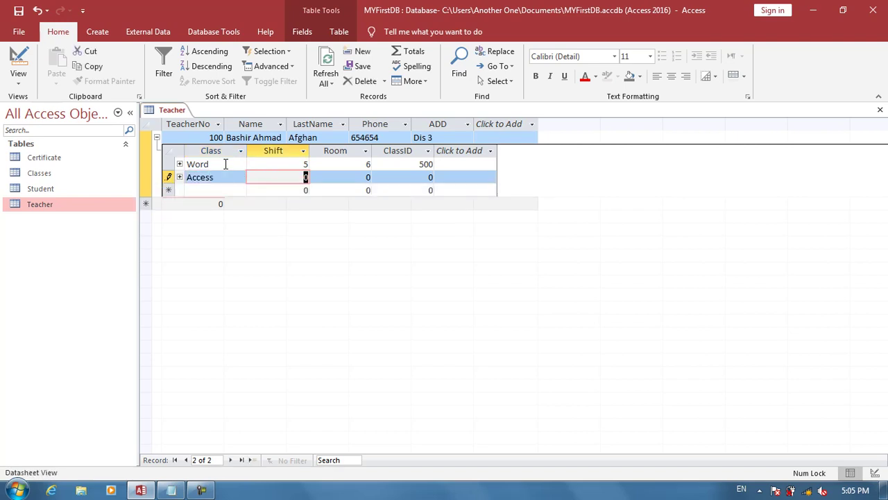
text(2)
key(Tab)
text(3)
key(Tab)
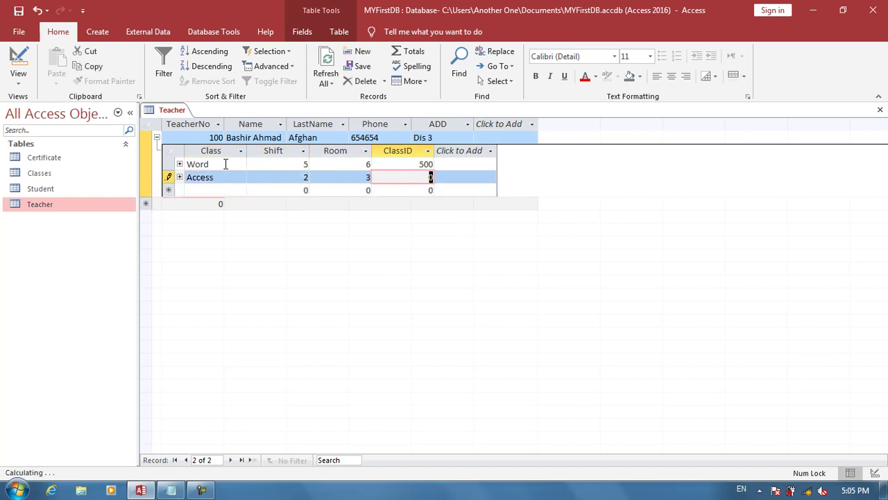
text(5001)
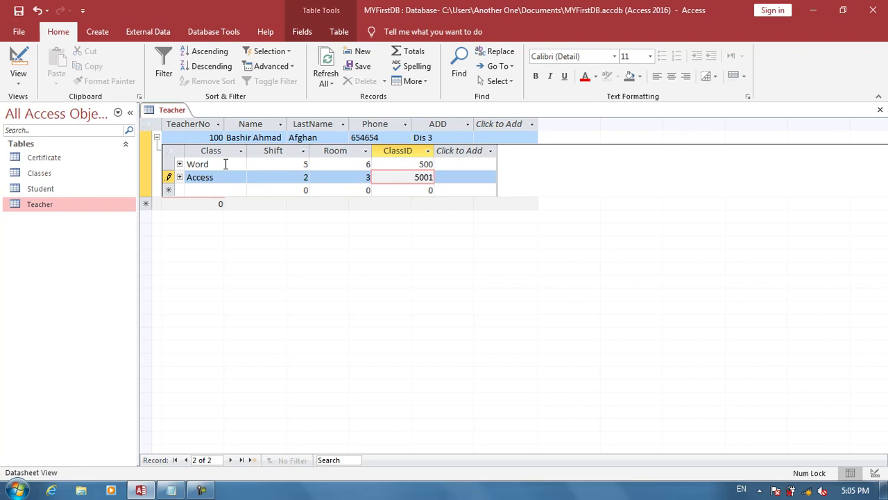
key(BackSpace)
key(BackSpace)
text(1)
key(Tab)
key(Tab)
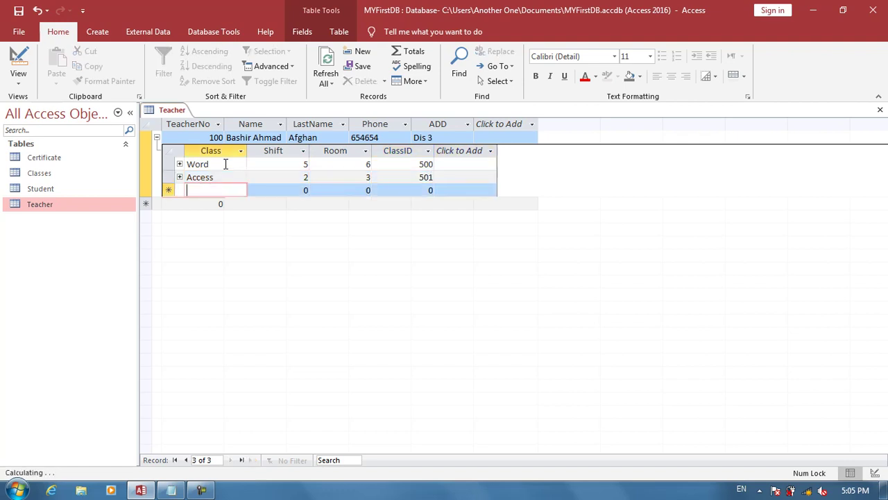
Add student ID 1 under the Access class with the student's names, fees 200, and Paid ticked
click(180, 177)
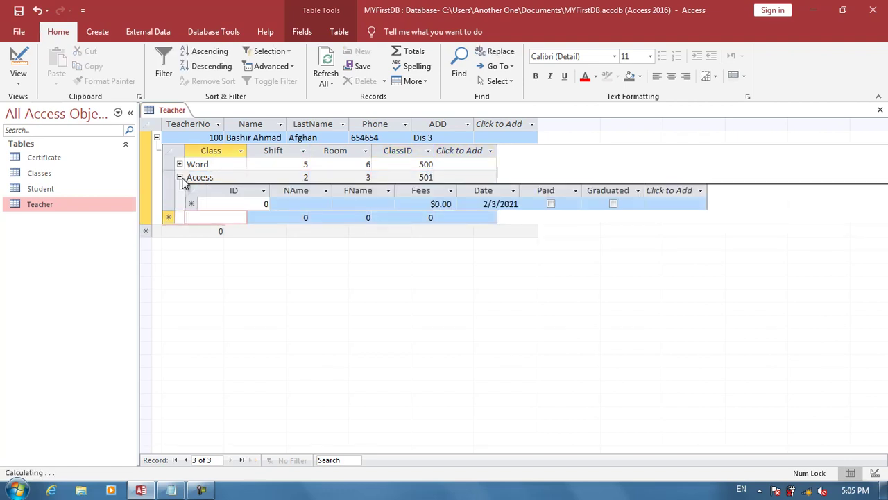
click(240, 203)
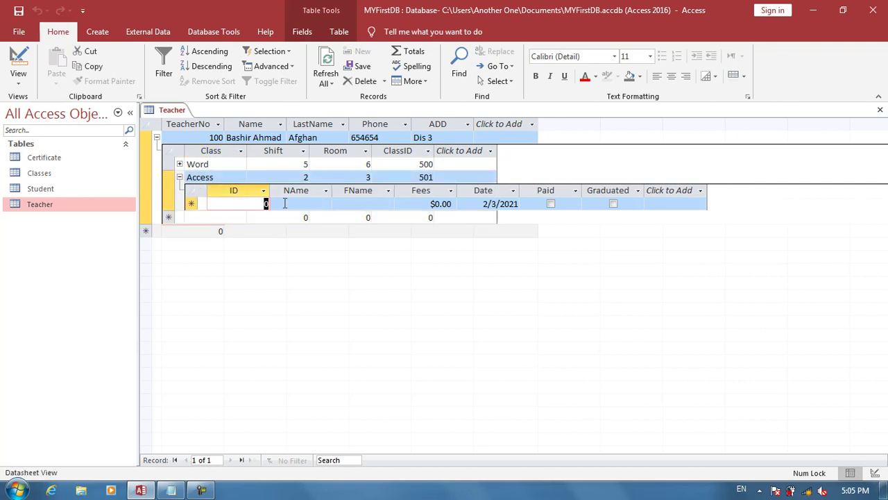
text(1)
key(Tab)
text(K)
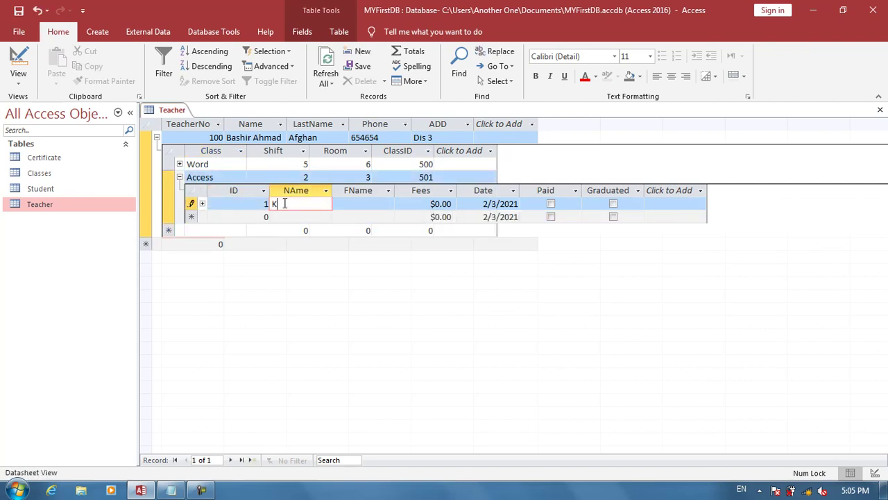
text(han)
key(Tab)
text(A)
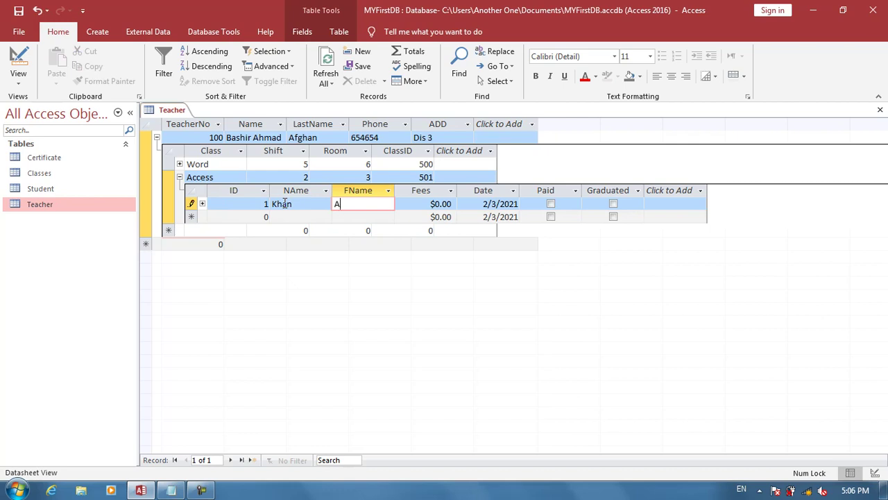
text(sad)
key(Tab)
text(200)
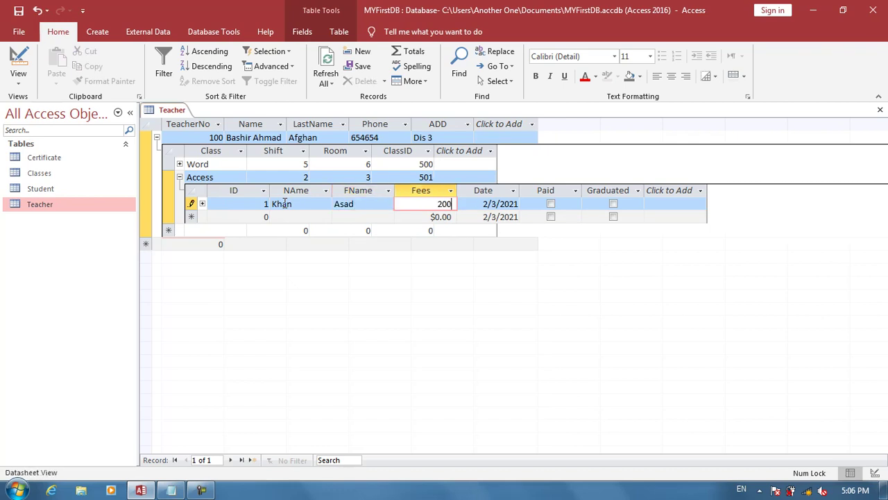
key(Tab)
key(Tab)
key(space)
key(Tab)
key(Tab)
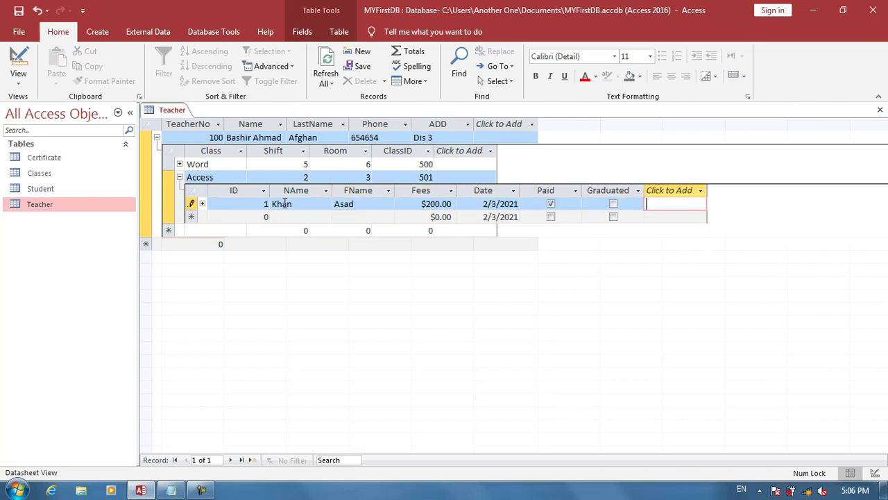
key(Tab)
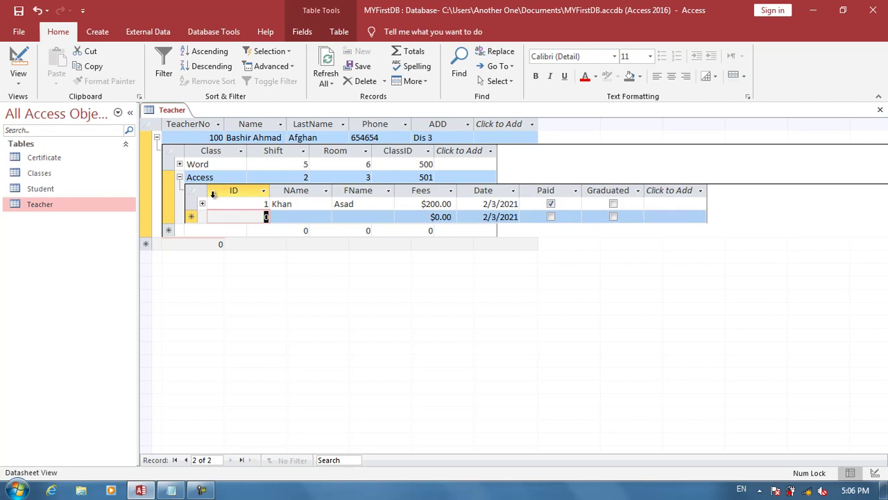
Browse the student's certificate list and class rows, then close the Teacher table
click(202, 204)
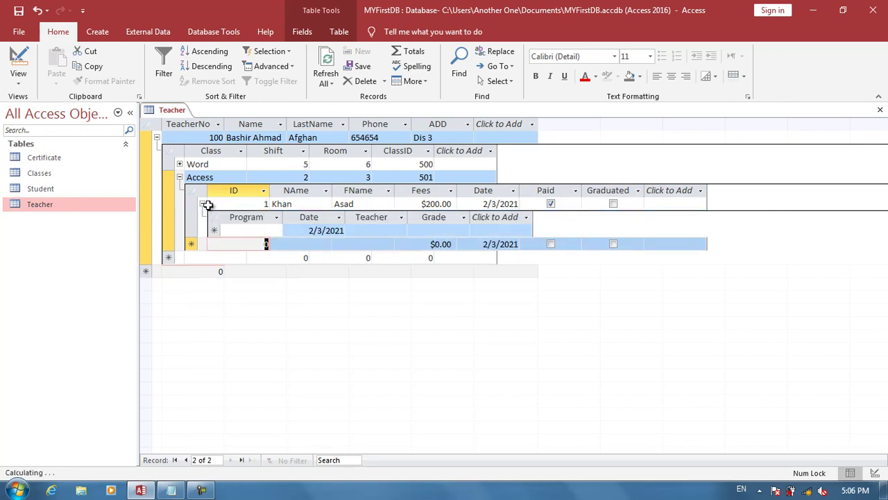
click(269, 230)
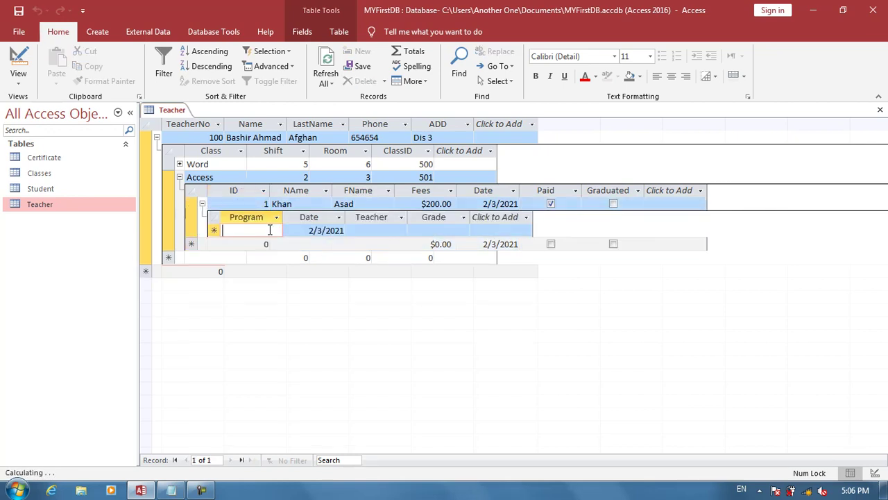
click(231, 137)
click(209, 164)
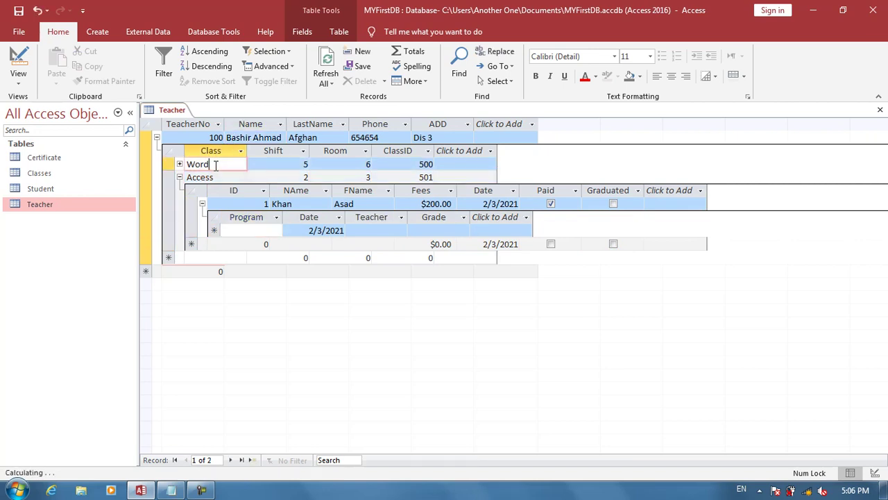
click(170, 176)
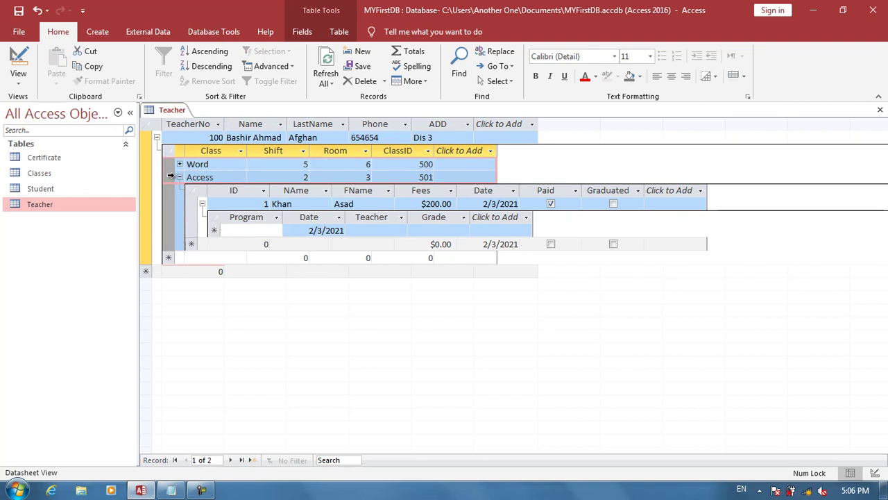
click(202, 203)
click(193, 177)
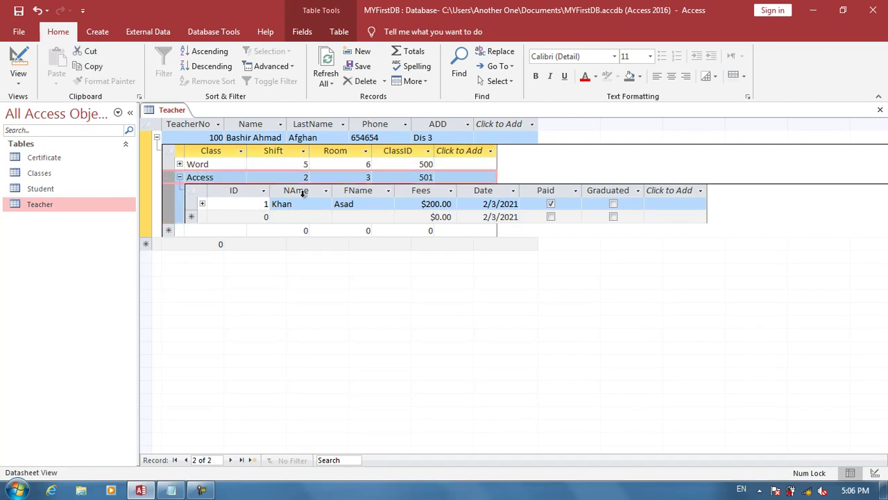
click(294, 203)
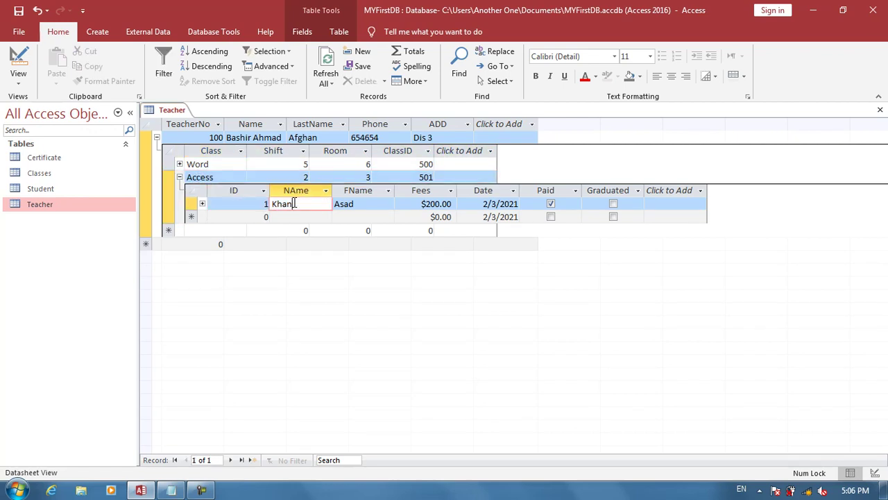
key(ctrl+w)
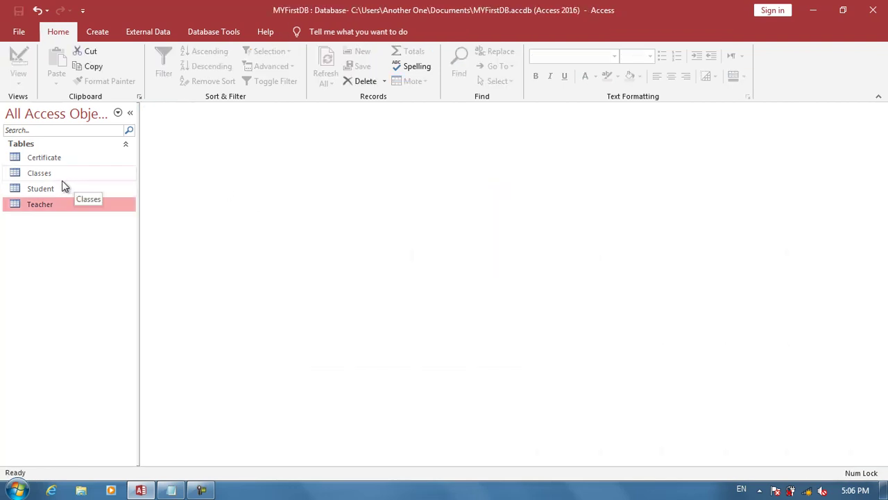
double_click(63, 188)
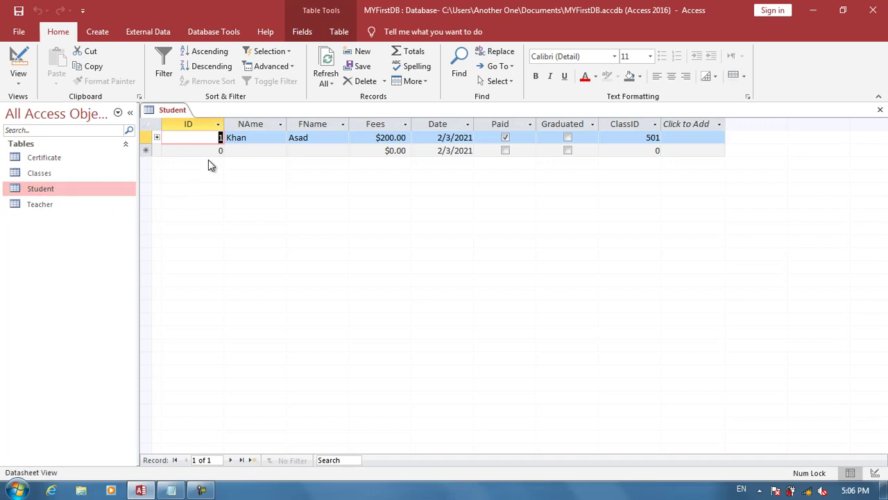
key(Down)
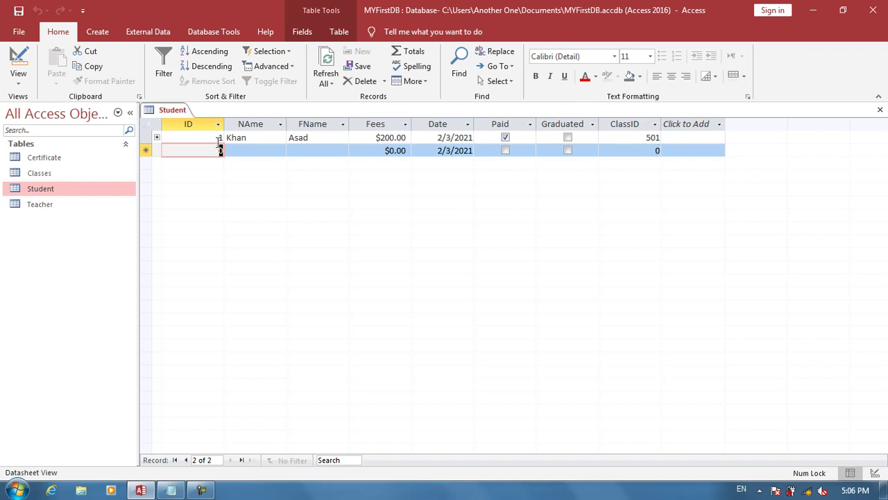
click(157, 137)
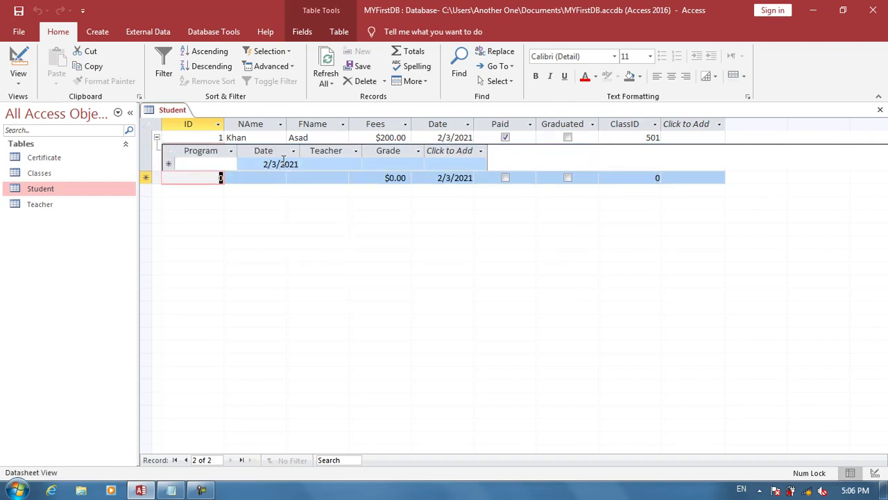
click(191, 164)
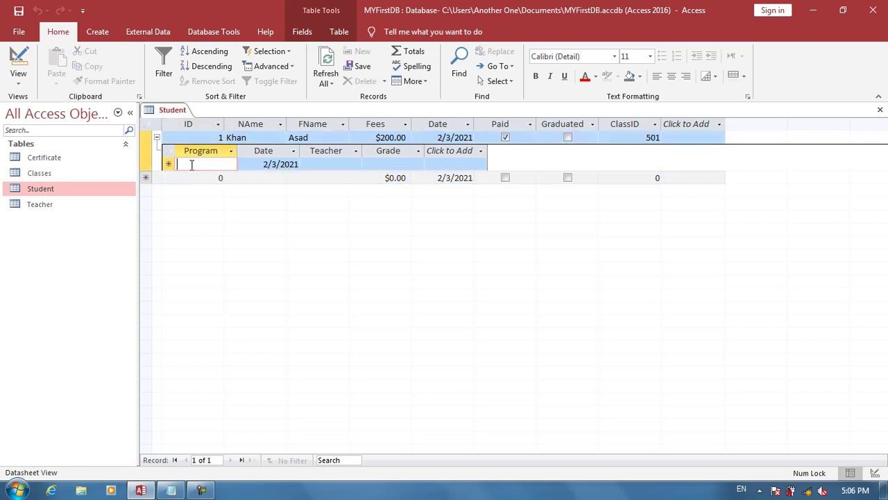
key(ctrl+w)
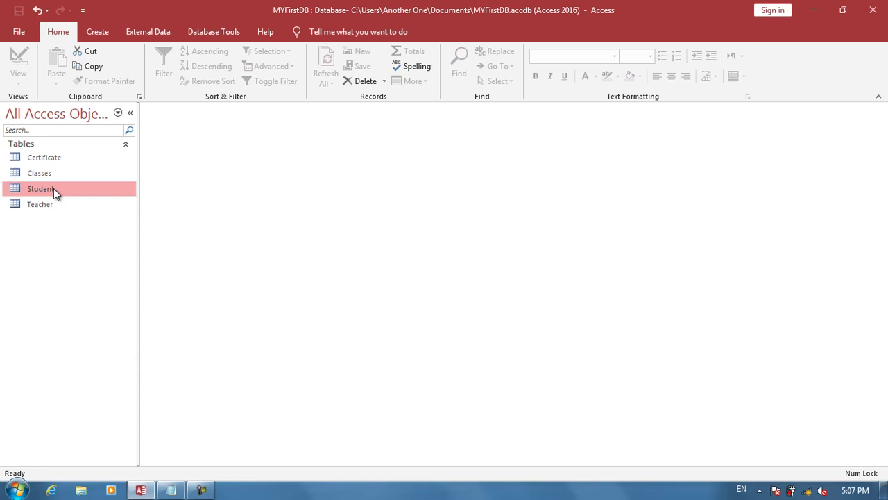
Start a new Query Design and add the Teacher, Student, Classes and Certificate tables
click(98, 32)
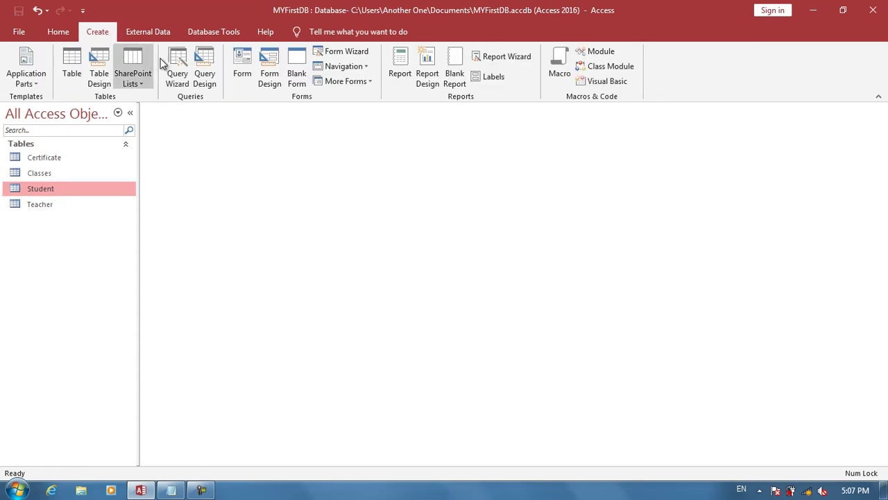
click(210, 62)
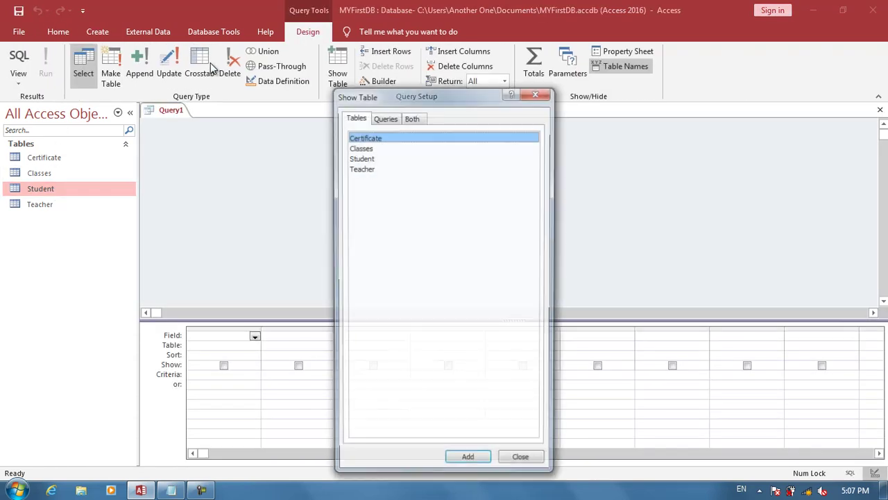
double_click(361, 168)
double_click(361, 157)
click(360, 147)
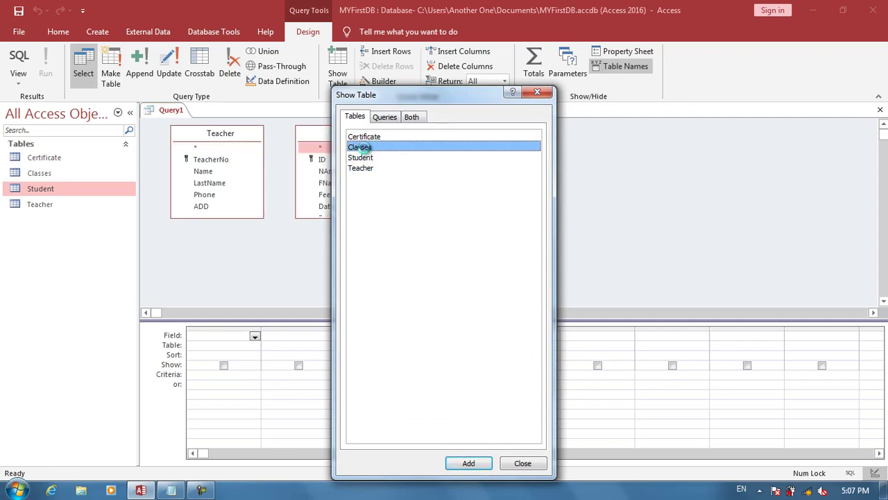
click(360, 147)
double_click(394, 136)
click(537, 91)
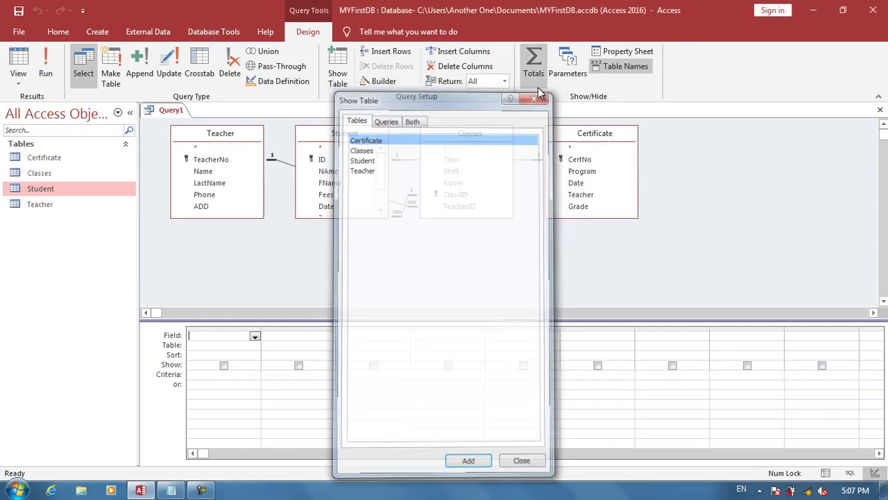
Arrange the table boxes in Teacher–Classes–Student–Certificate order
drag(606, 135, 646, 150)
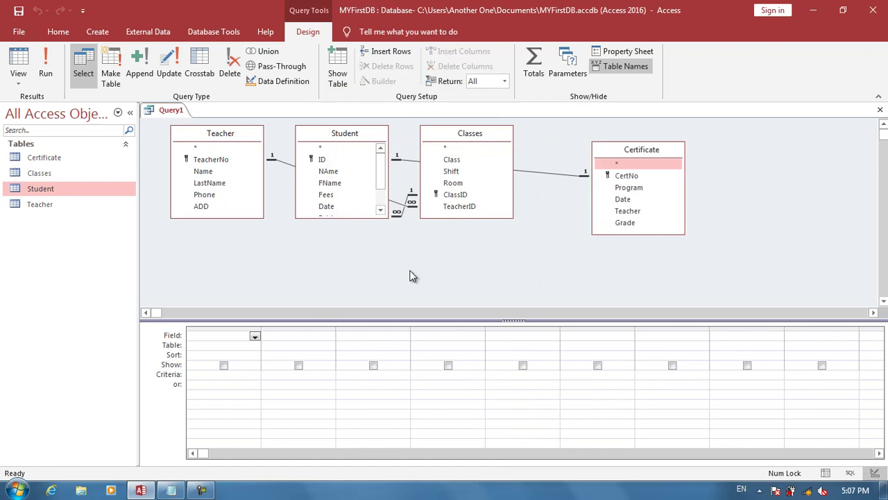
drag(341, 140, 563, 165)
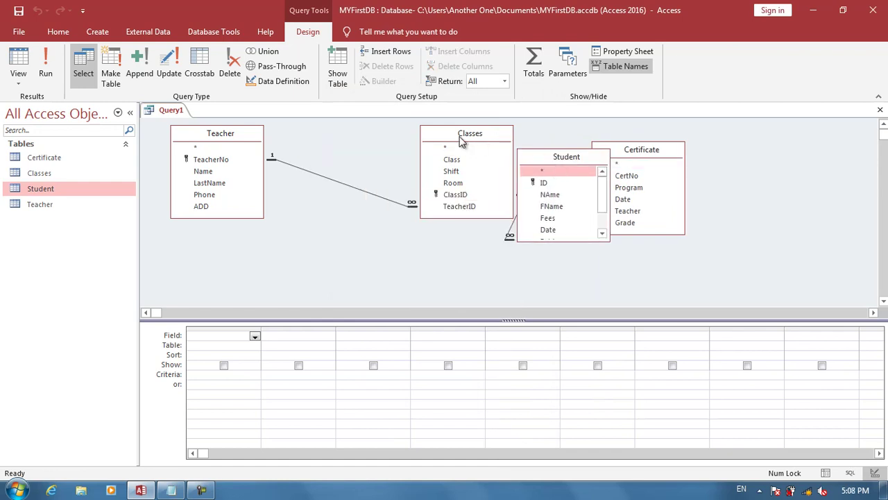
drag(463, 139, 380, 135)
drag(562, 157, 519, 137)
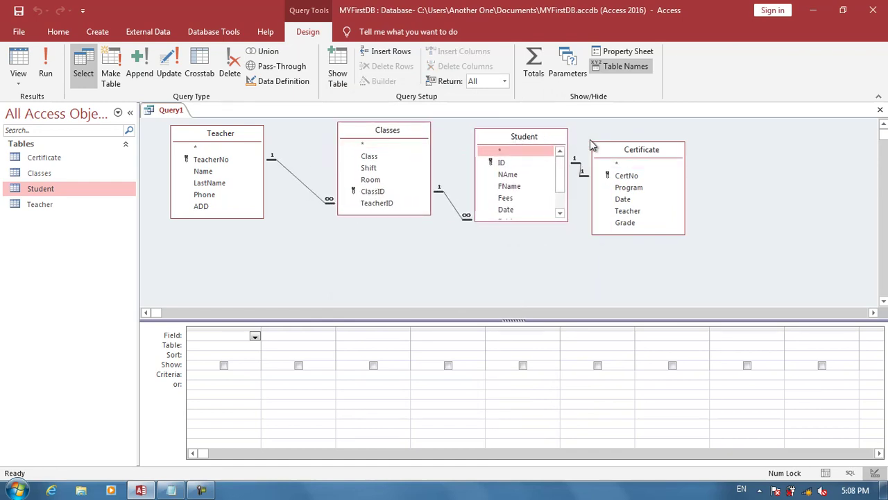
drag(625, 151, 654, 148)
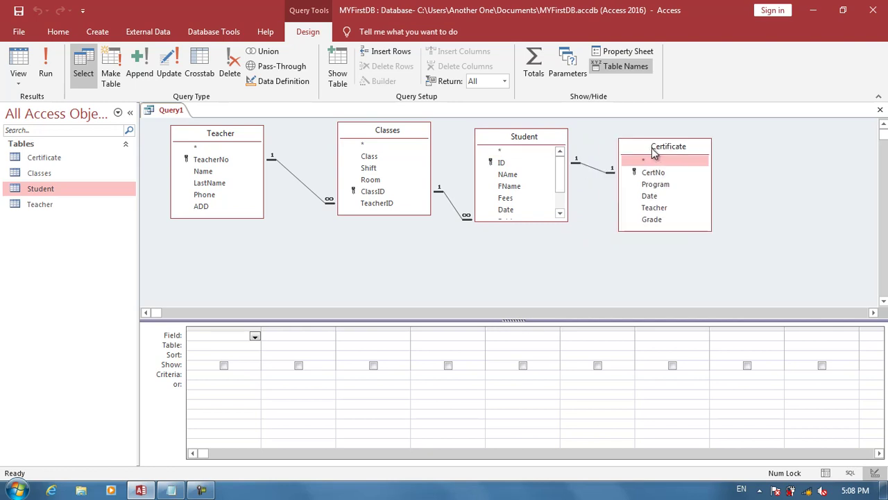
Add the Teacher fields TeacherNo, Name, LastName, Phone and ADD to the query grid
click(224, 161)
double_click(220, 162)
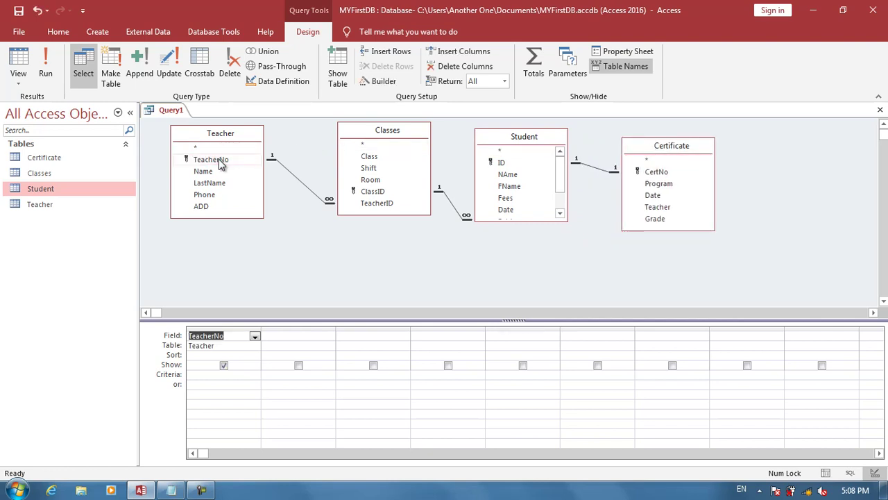
double_click(208, 172)
double_click(214, 183)
click(212, 195)
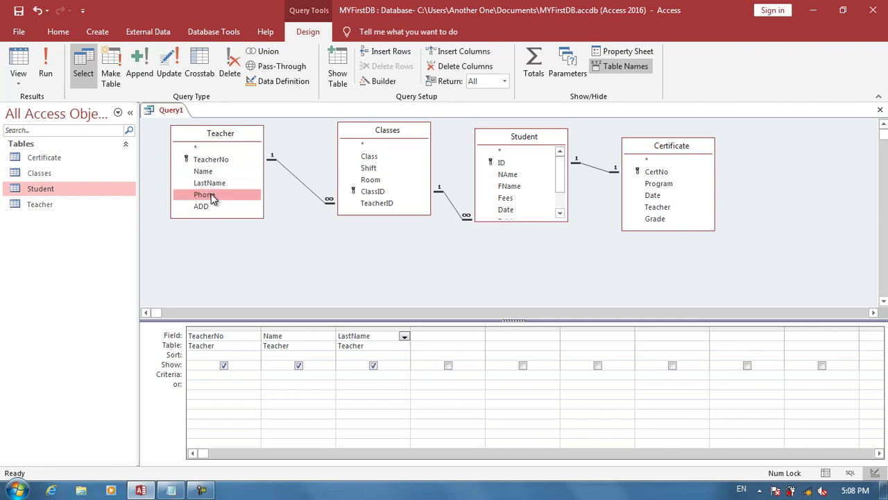
double_click(213, 195)
double_click(203, 207)
Add Class, Shift, Room and ClassID from Classes, plus Student's ID and further Student fields
double_click(370, 157)
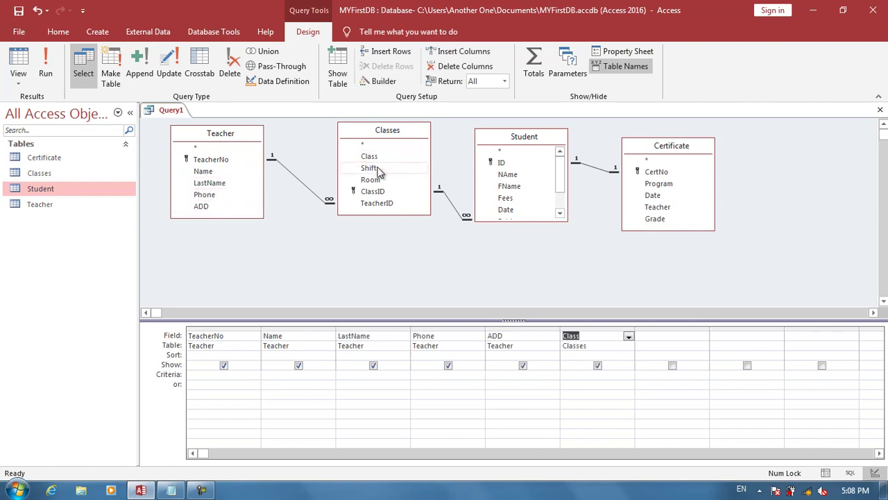
double_click(378, 168)
double_click(373, 180)
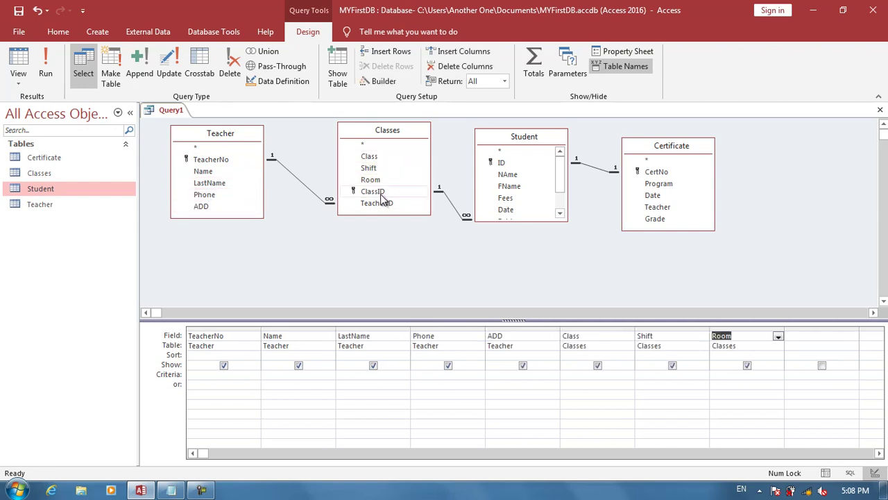
double_click(380, 194)
double_click(502, 162)
double_click(513, 175)
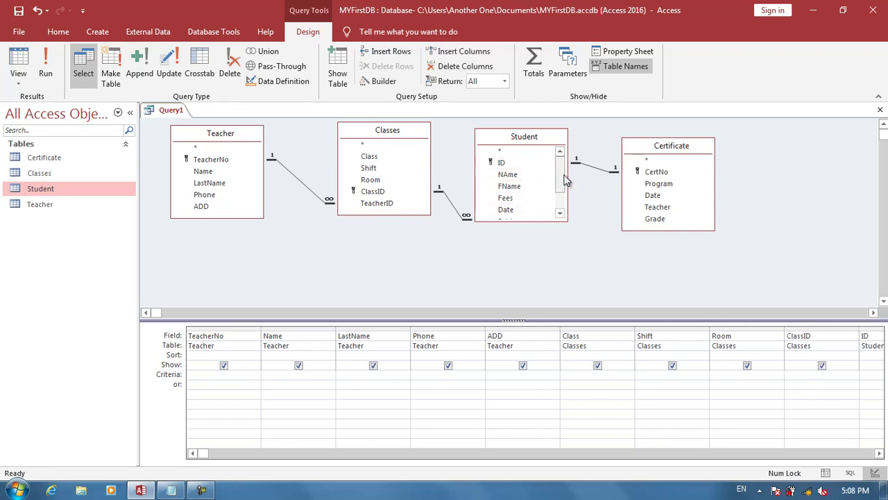
scroll(560, 186, down, 3)
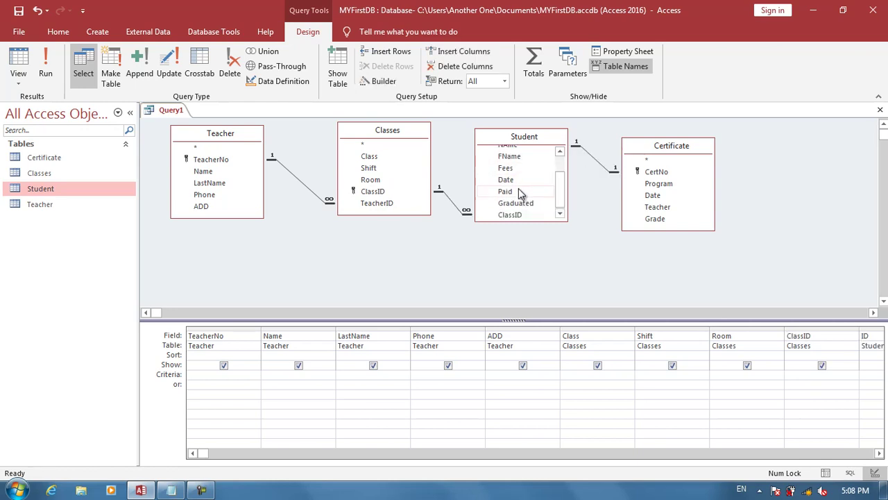
click(656, 195)
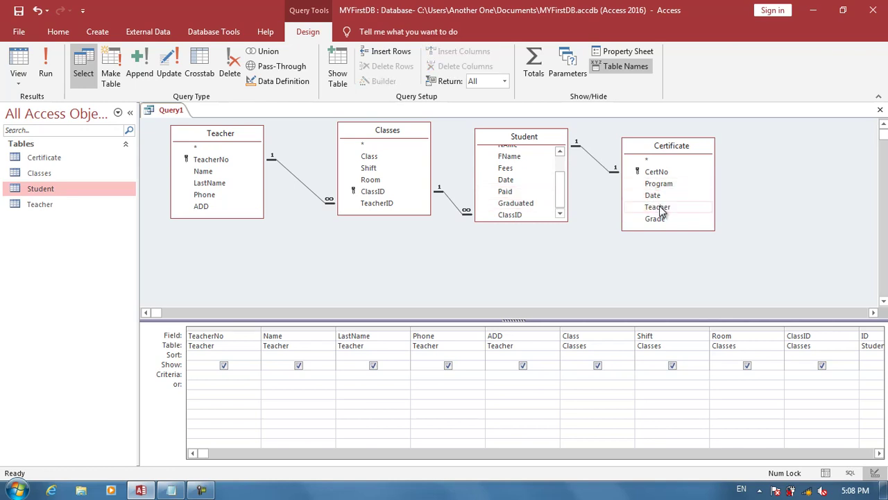
Save the query as 'All', run it, and scroll through its empty result columns
key(ctrl+s)
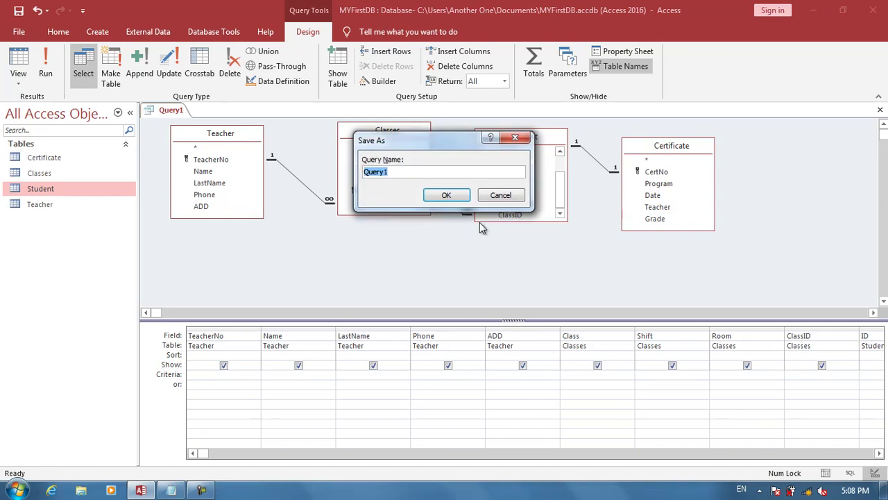
text(All)
key(Return)
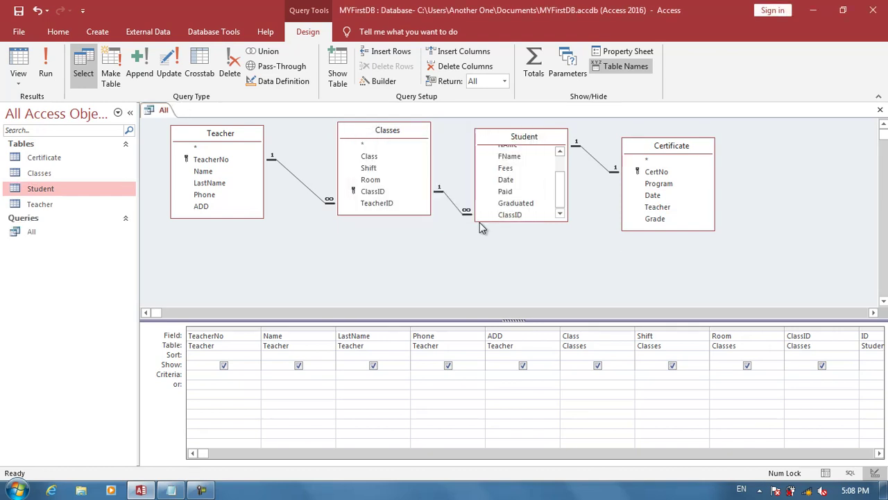
click(47, 67)
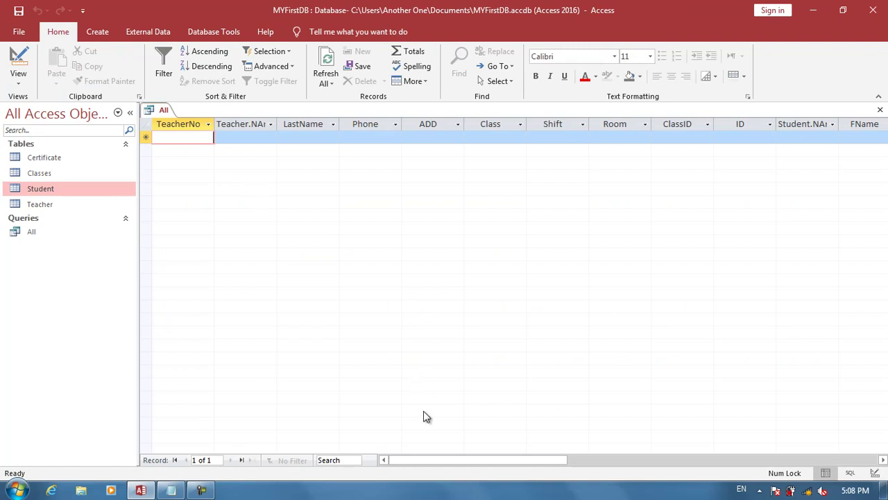
mouse_move(440, 459)
mouse_down()
mouse_move(576, 458)
mouse_move(453, 449)
mouse_move(591, 444)
mouse_up()
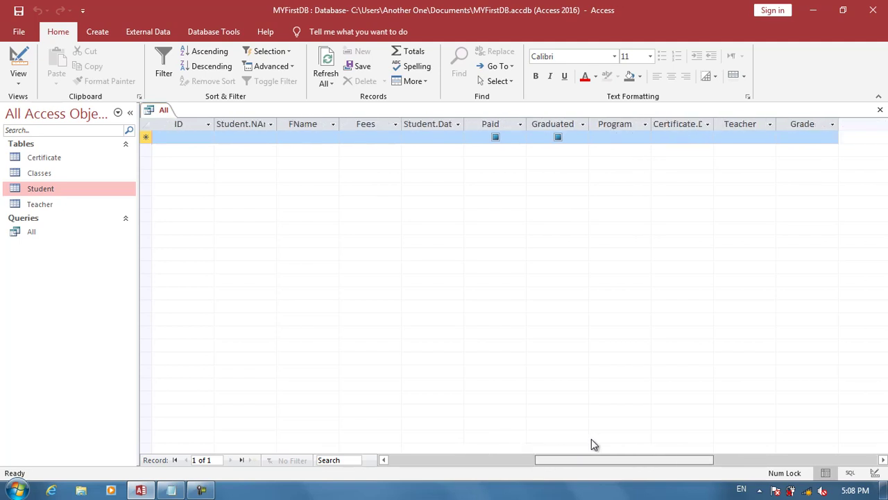
key(Home)
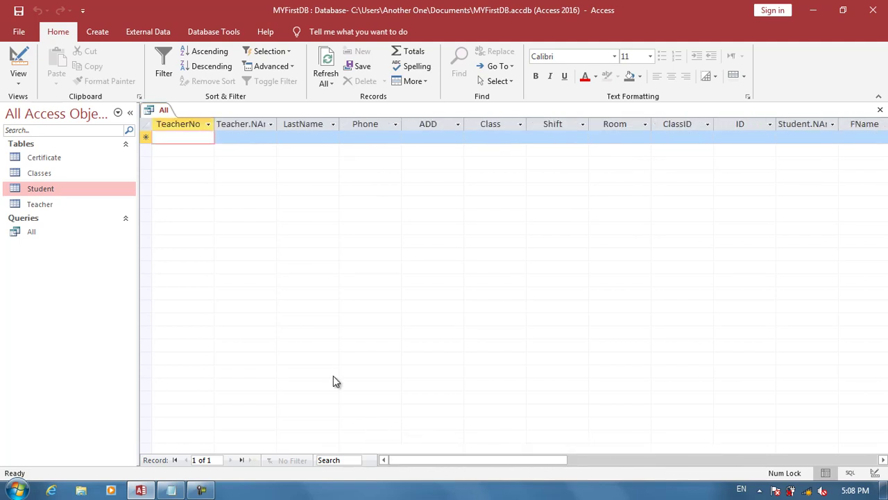
key(ctrl+w)
Reopen the All query results, scroll across its columns, and close it
double_click(71, 235)
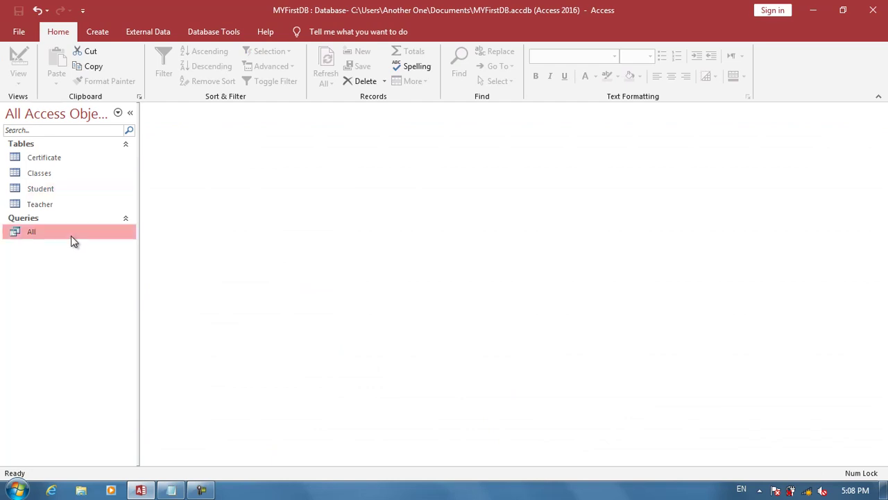
key(ctrl+w)
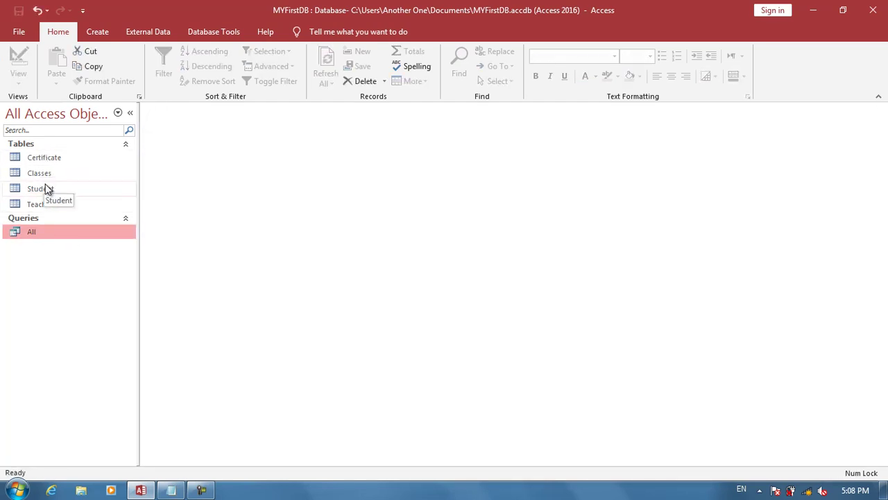
double_click(61, 231)
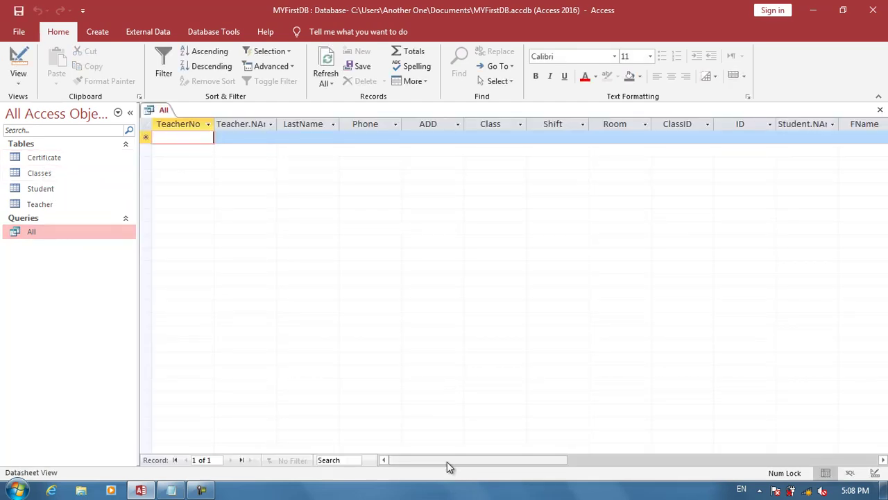
drag(456, 462, 591, 452)
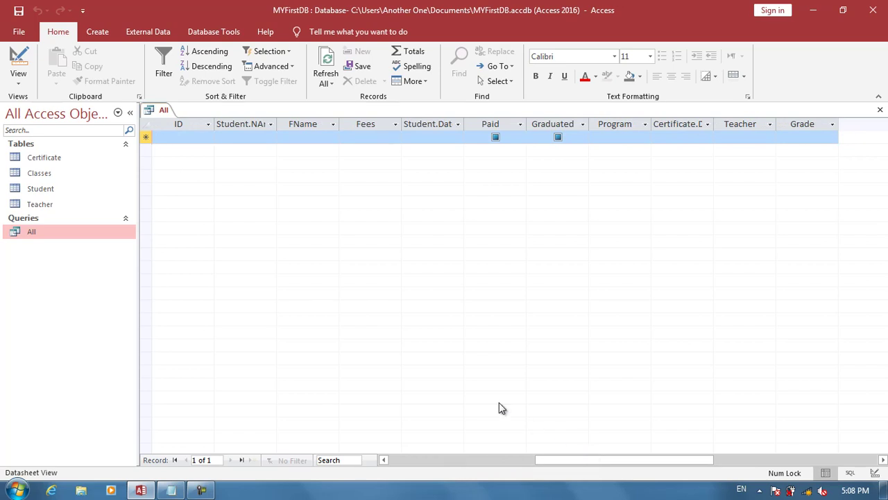
mouse_move(584, 460)
mouse_down()
mouse_move(510, 459)
mouse_move(469, 446)
mouse_up()
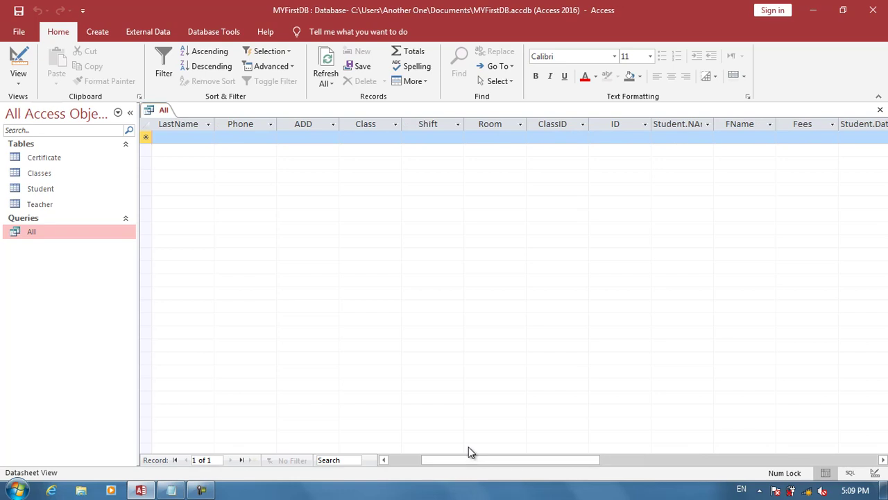
key(ctrl+w)
Open and close the Teacher, Student and Classes tables one after another
click(90, 208)
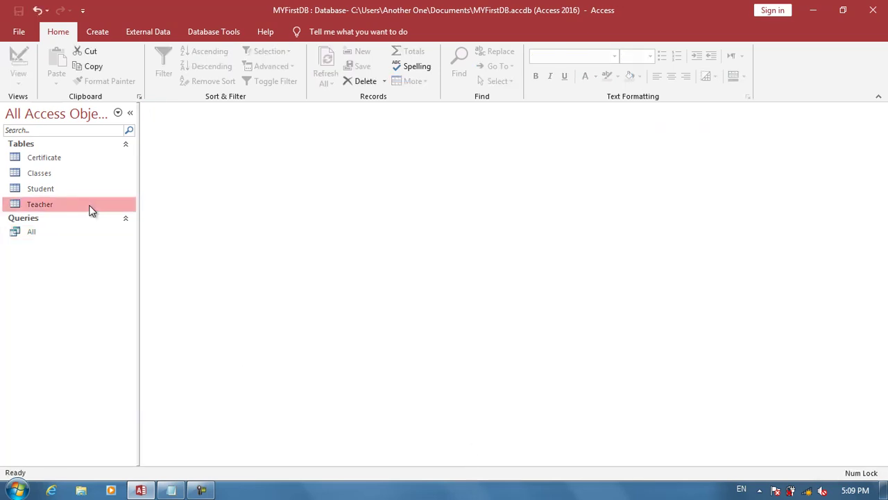
double_click(90, 208)
key(ctrl+w)
click(68, 198)
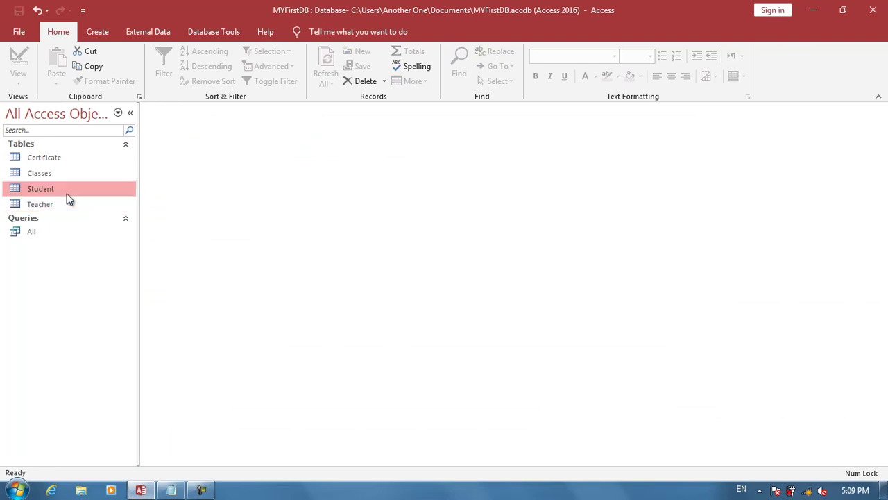
double_click(68, 195)
key(ctrl+w)
click(55, 175)
double_click(54, 175)
key(ctrl+w)
In the Certificate table, enter CertNo 1 with Program Word, then close it
double_click(46, 159)
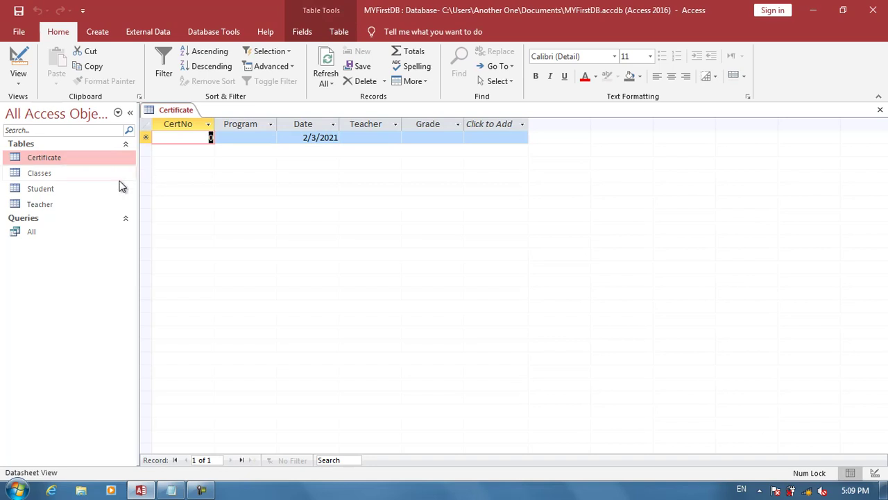
click(70, 175)
double_click(70, 188)
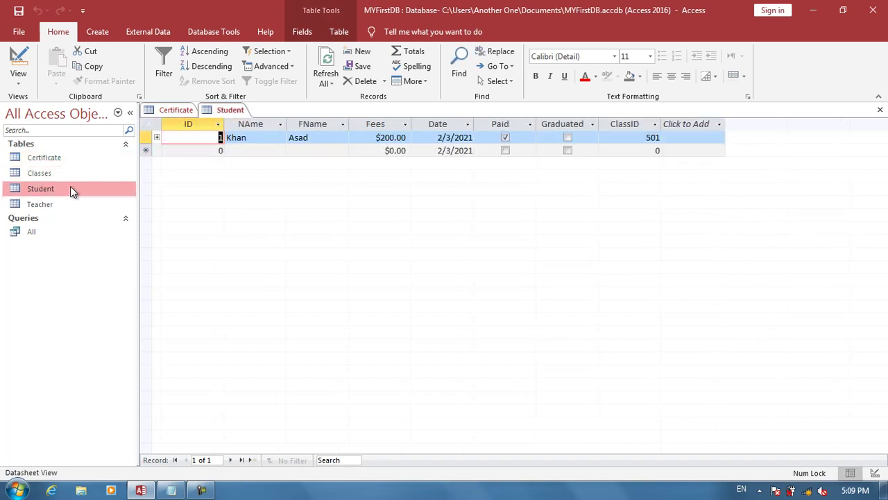
key(ctrl+w)
text(1)
key(Tab)
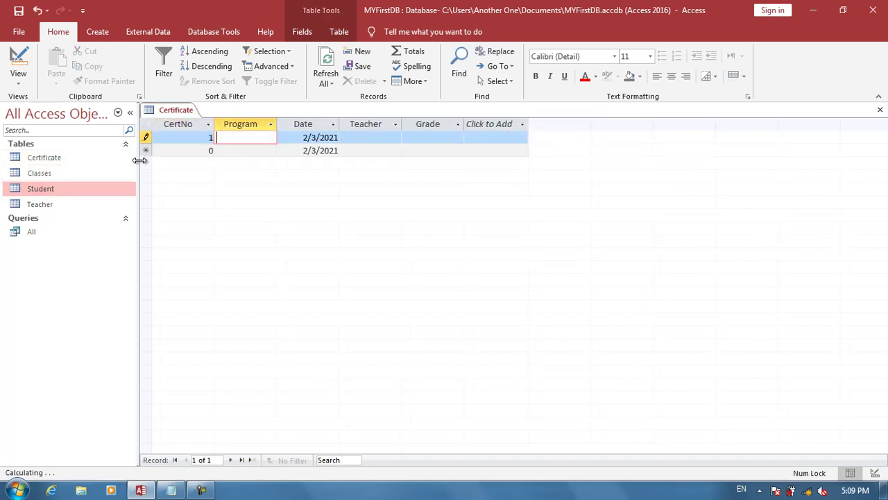
text(Word)
key(Tab)
key(Tab)
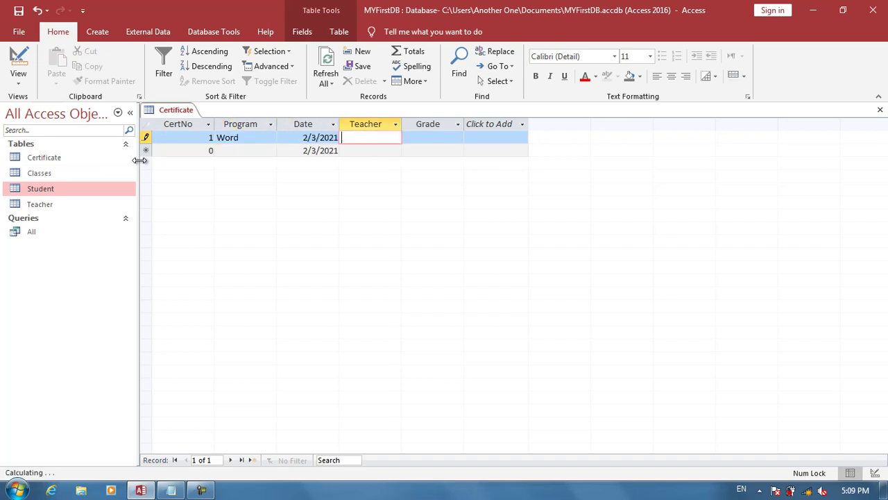
key(ctrl+w)
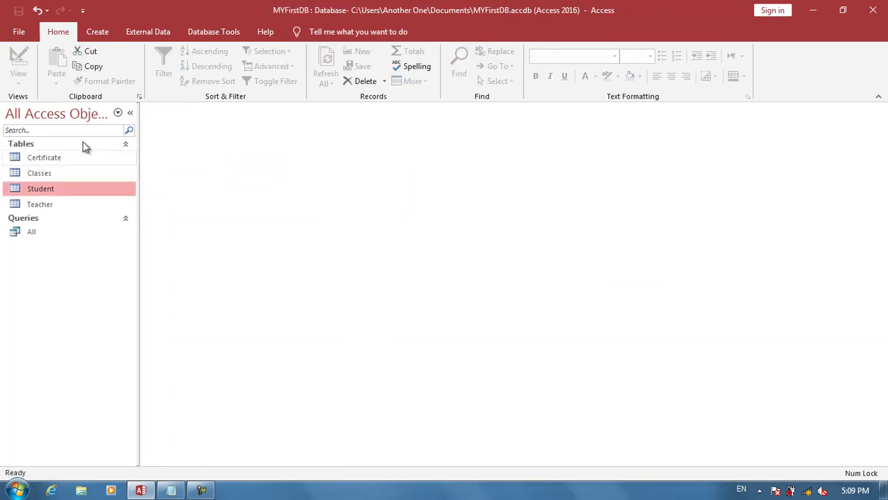
Run the All query, collapse the navigation pane and scroll across the joined row
click(71, 232)
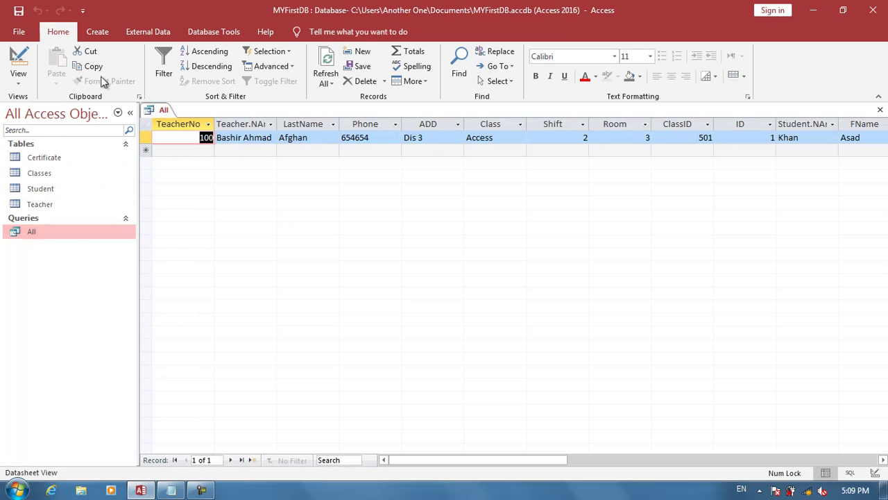
click(130, 112)
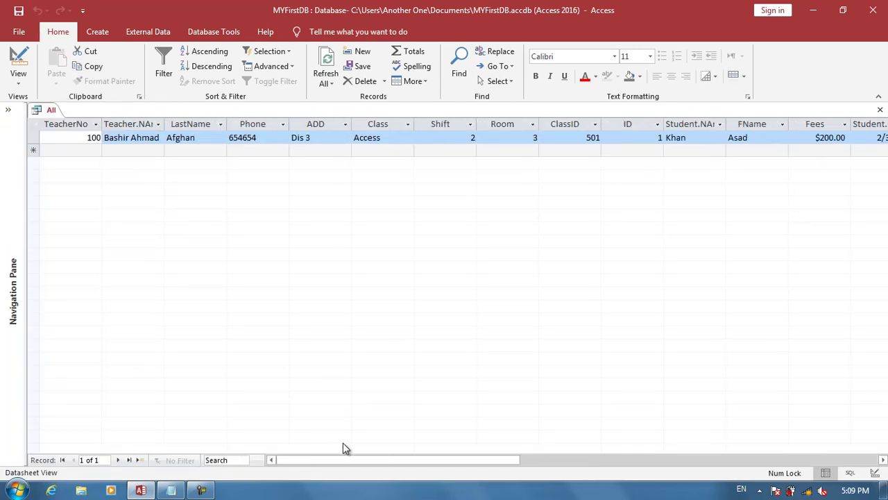
mouse_move(351, 460)
mouse_down()
mouse_move(410, 438)
mouse_move(334, 437)
mouse_up()
Close the All query and design a new table with Name and LAstNAme Short Text fields
key(ctrl+w)
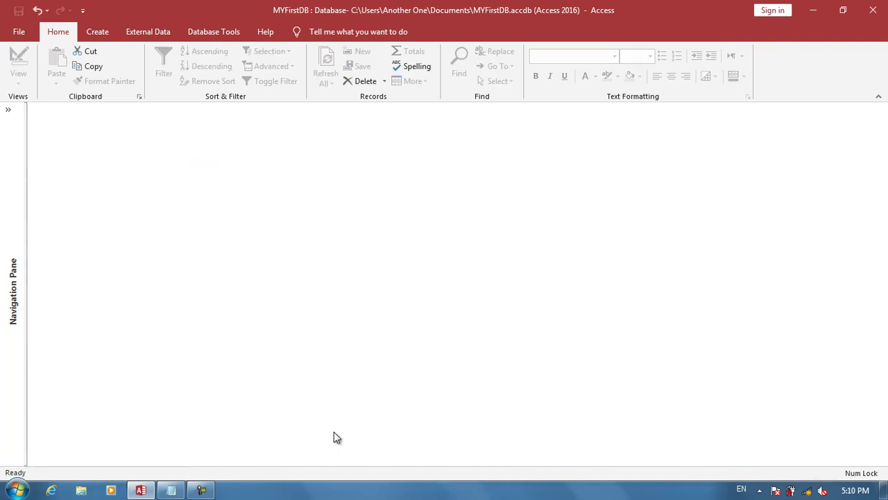
click(7, 108)
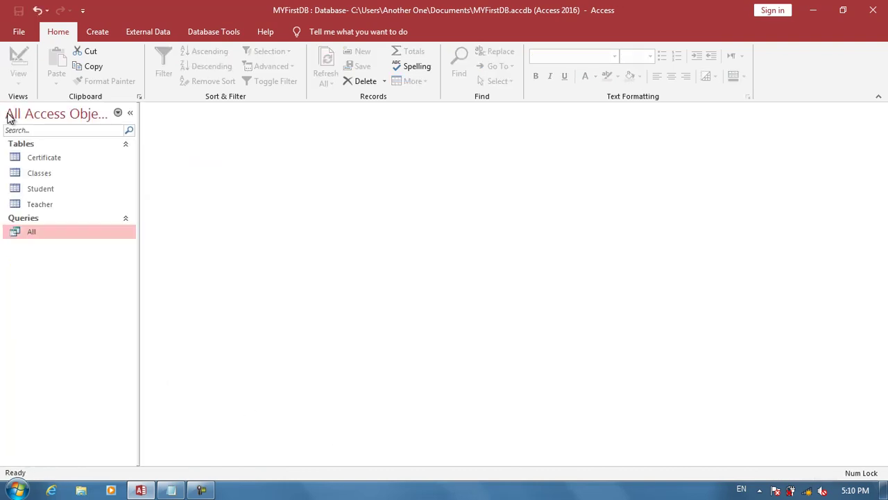
click(104, 35)
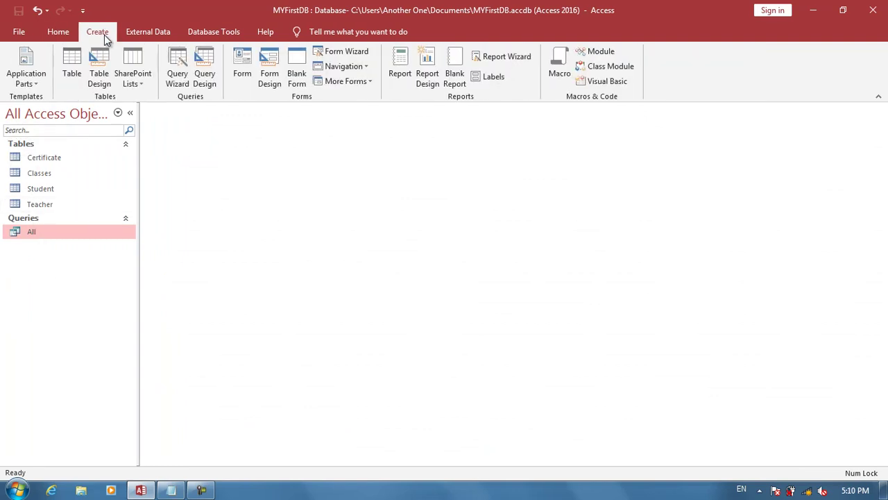
click(99, 76)
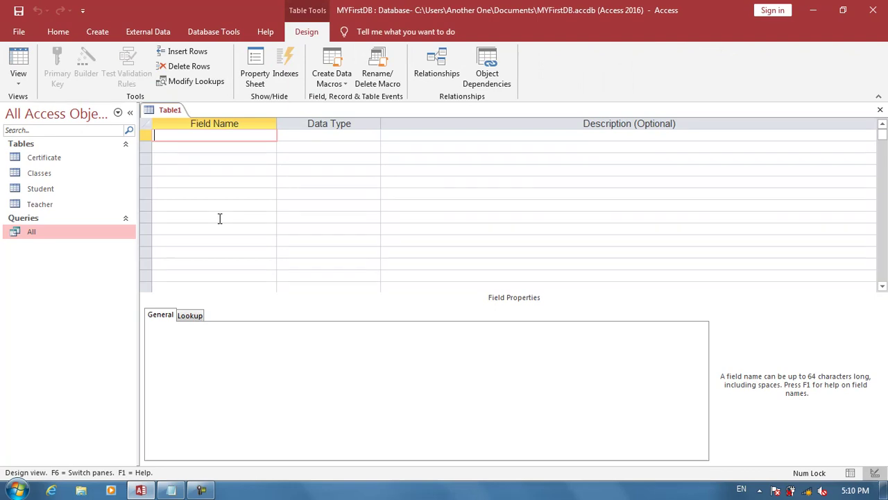
text(Ahma)
key(BackSpace)
key(BackSpace)
key(BackSpace)
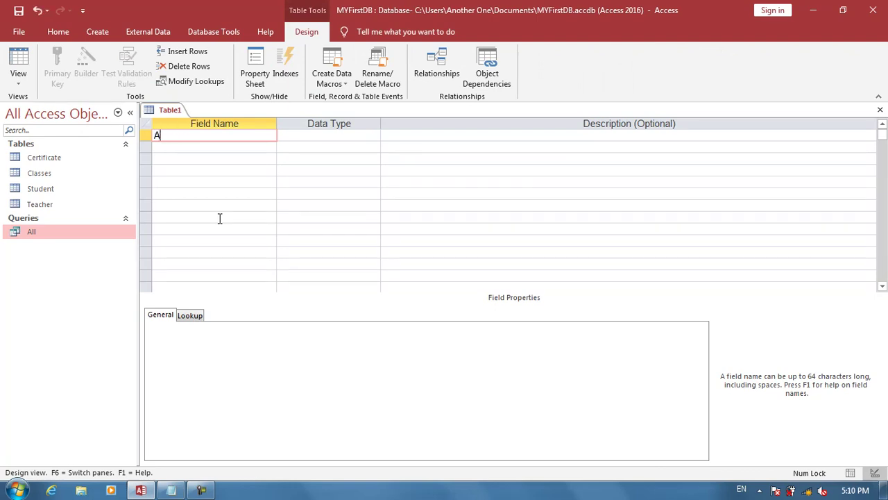
key(BackSpace)
text(Name)
key(Tab)
key(Return)
key(Down)
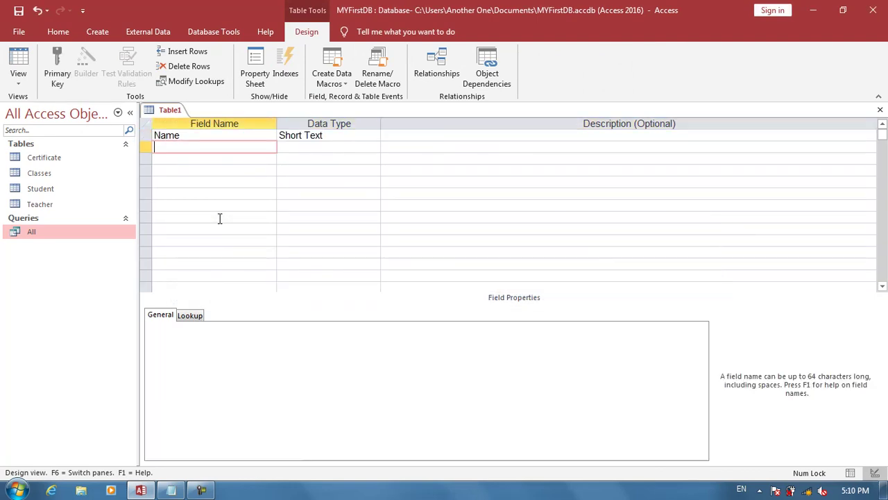
text(LAstNA)
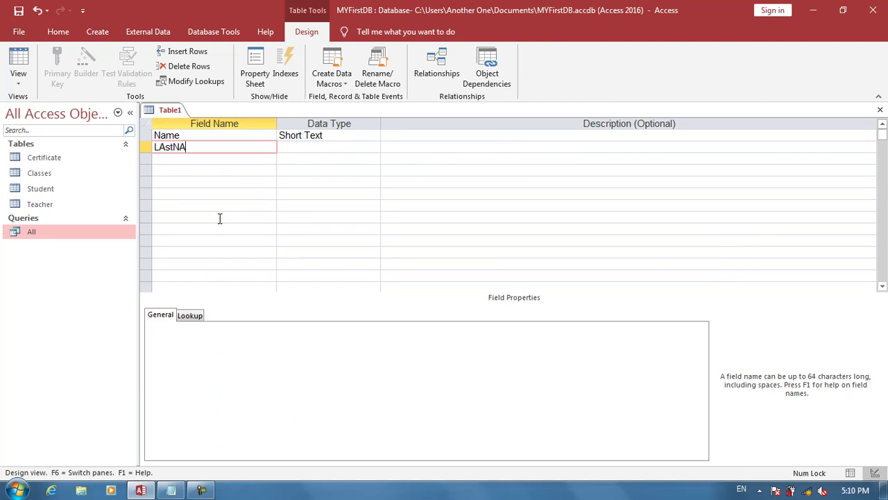
text(me)
key(Tab)
key(Tab)
Save the table as One without a primary key
key(ctrl+s)
text(O)
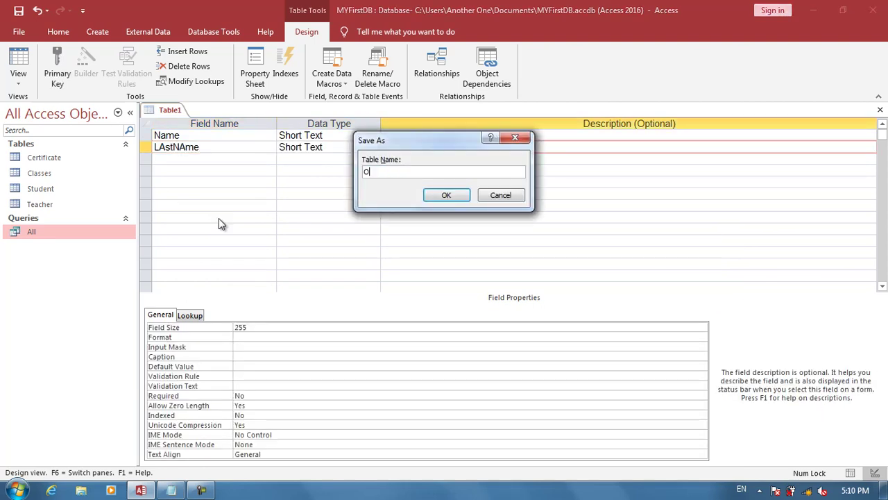
text(ne)
key(Return)
key(n)
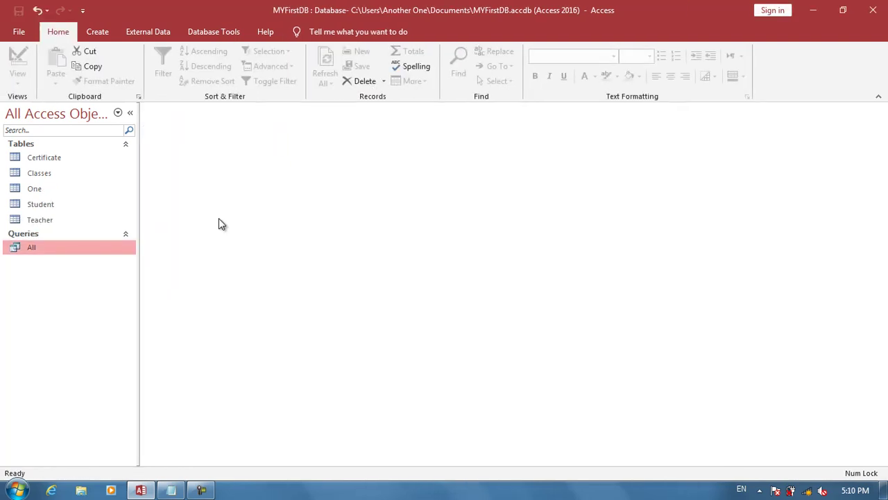
Design a second new table with Name and LastName Short Text fields
click(99, 33)
click(99, 66)
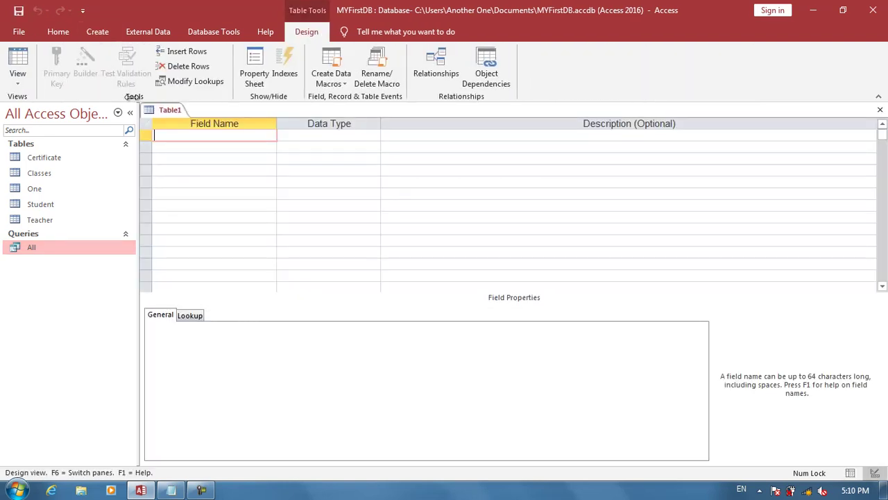
text(Two)
key(Tab)
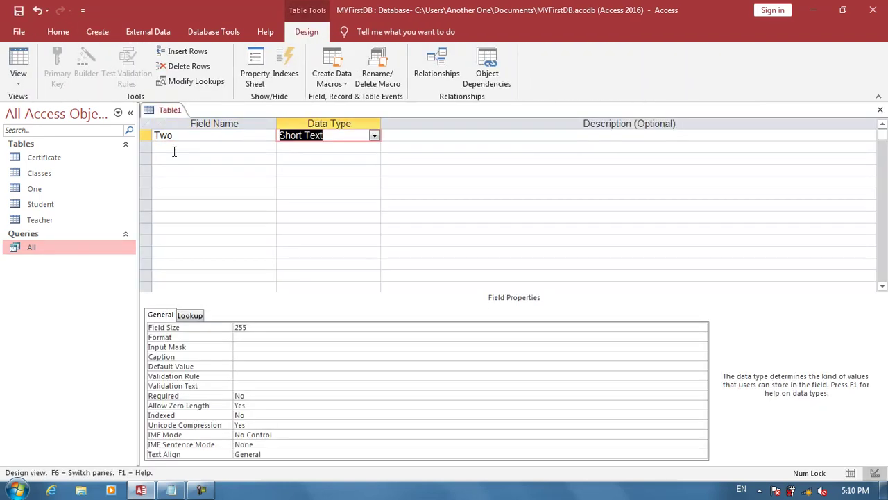
click(175, 151)
key(Up)
text(Allen)
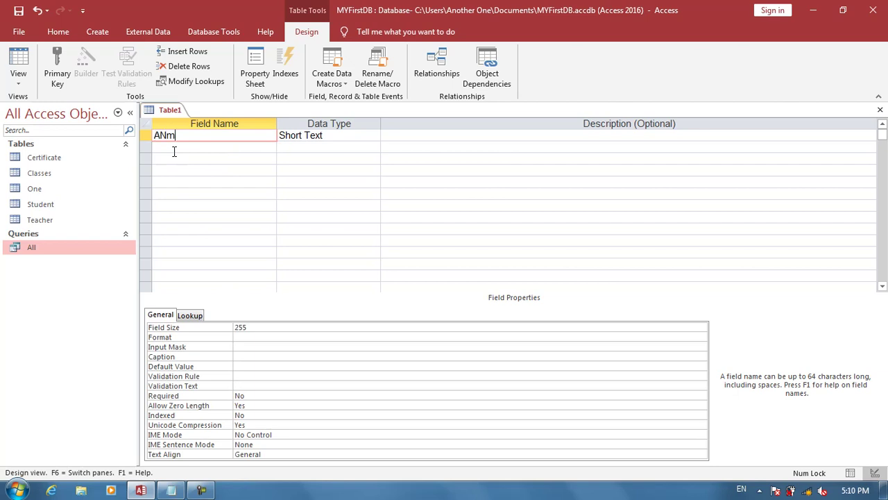
key(BackSpace)
key(BackSpace)
key(BackSpace)
text(Name)
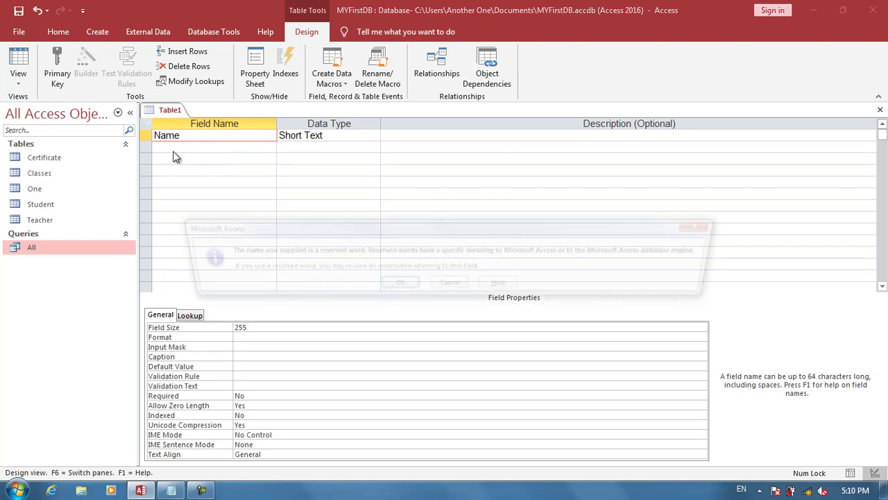
click(174, 152)
text(LastN)
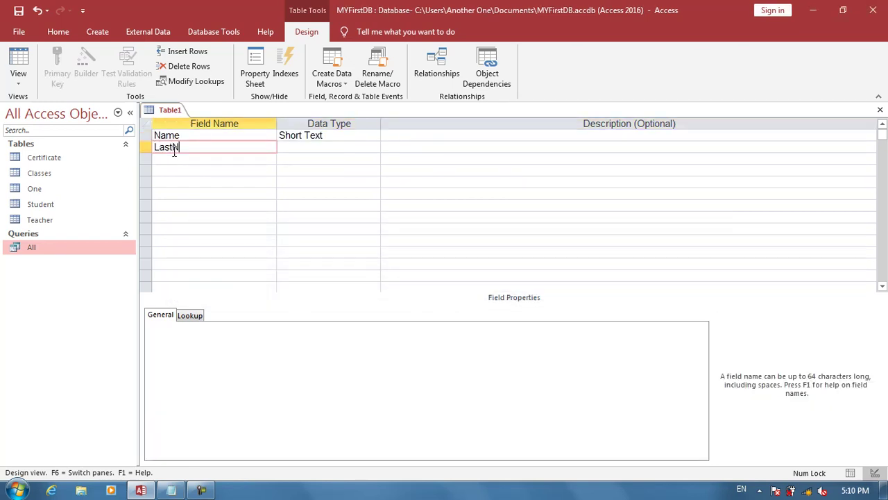
text(ame)
key(Tab)
key(Tab)
Save the second table as Two without a primary key and close it
key(ctrl+s)
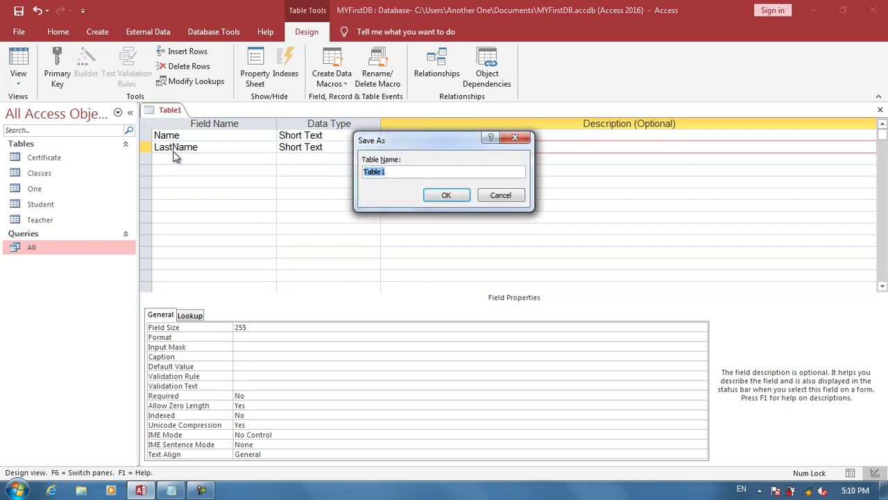
text(Two)
key(Return)
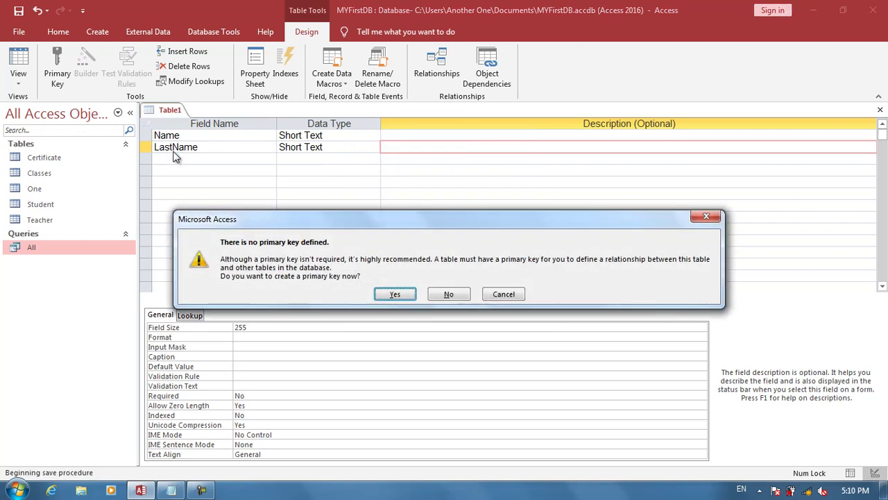
key(Tab)
key(Return)
key(ctrl+w)
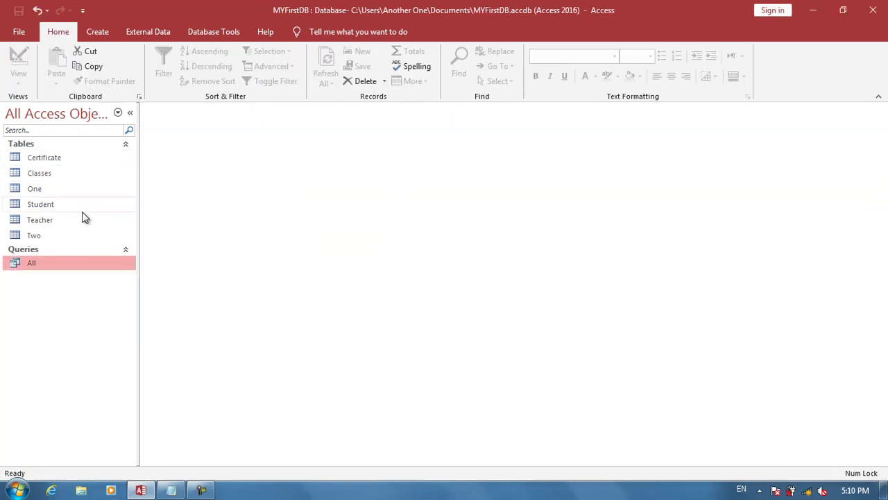
Add the Two and One tables to the Relationships diagram
click(203, 33)
click(168, 64)
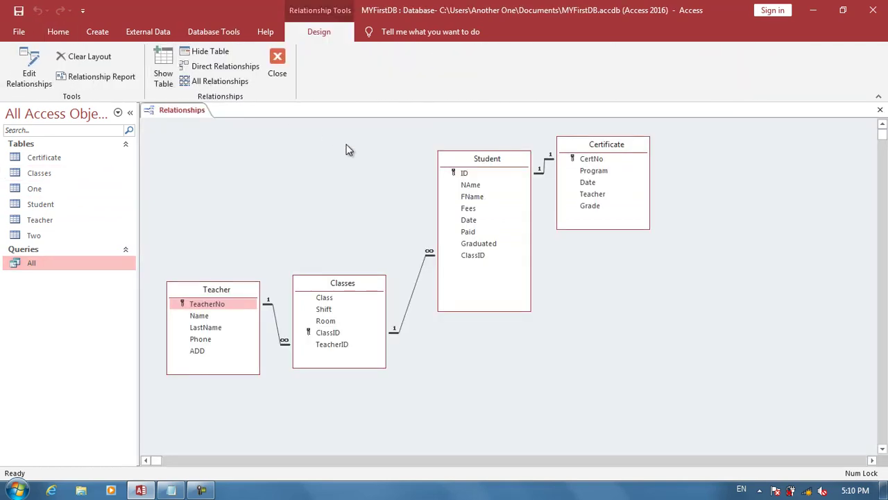
click(164, 77)
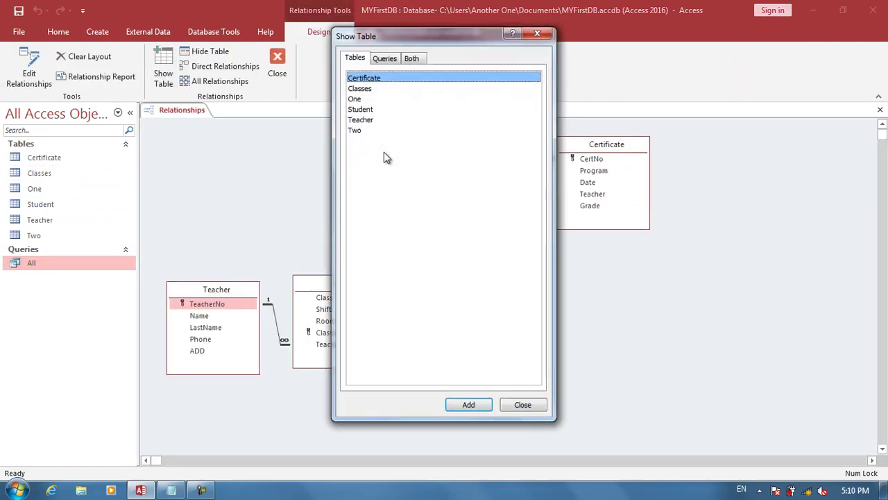
double_click(354, 130)
double_click(355, 100)
click(537, 33)
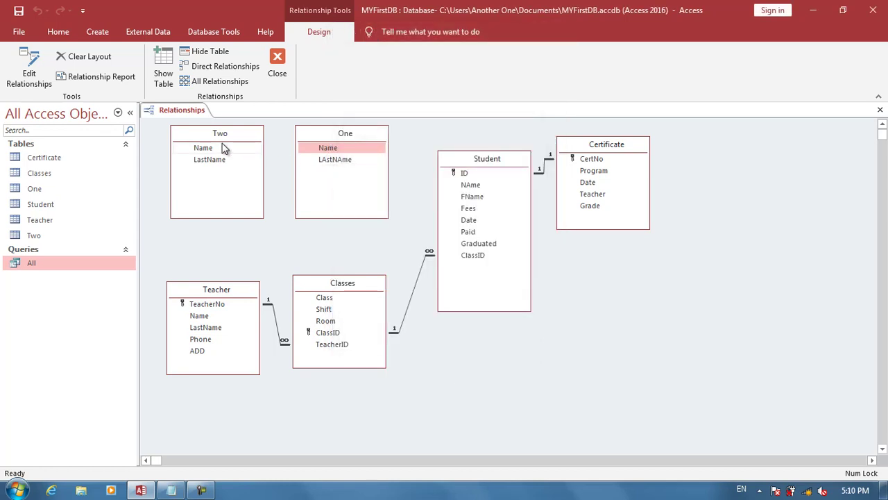
Link Two.Name to One.Name without enforcing referential integrity
mouse_move(206, 147)
mouse_down()
mouse_move(309, 156)
mouse_move(310, 149)
mouse_up()
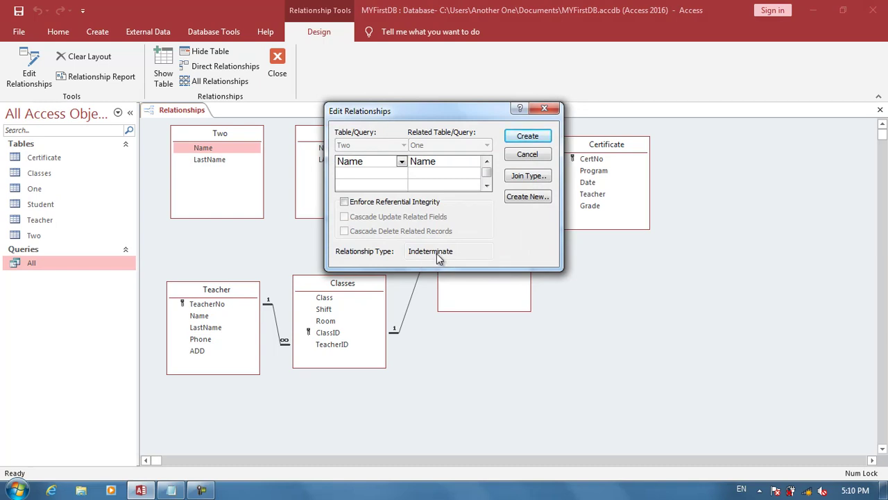
click(393, 202)
click(397, 216)
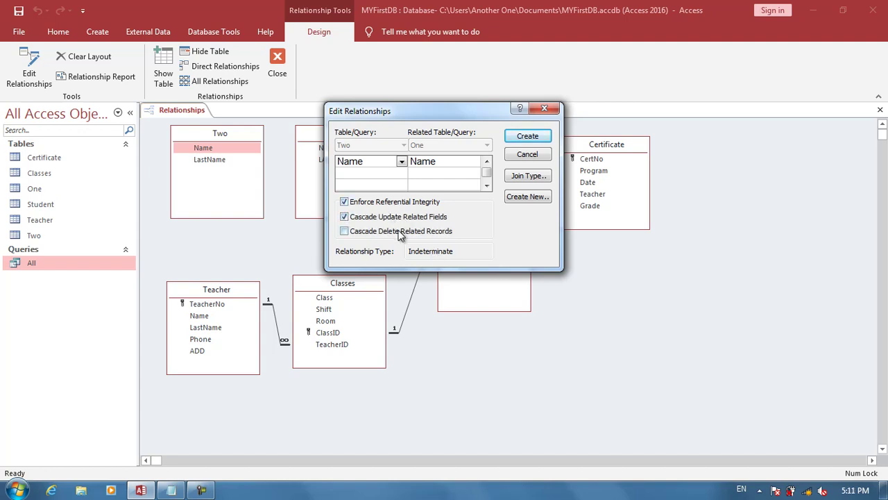
click(400, 233)
click(527, 139)
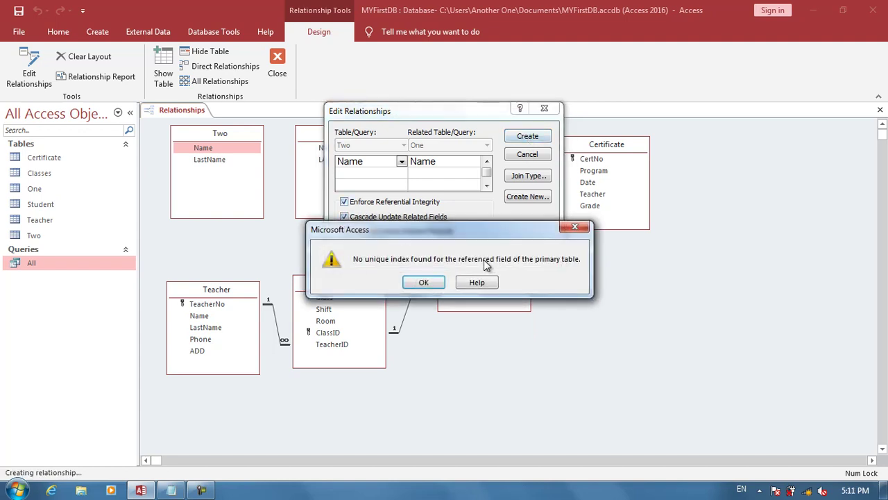
click(424, 282)
click(378, 232)
click(368, 218)
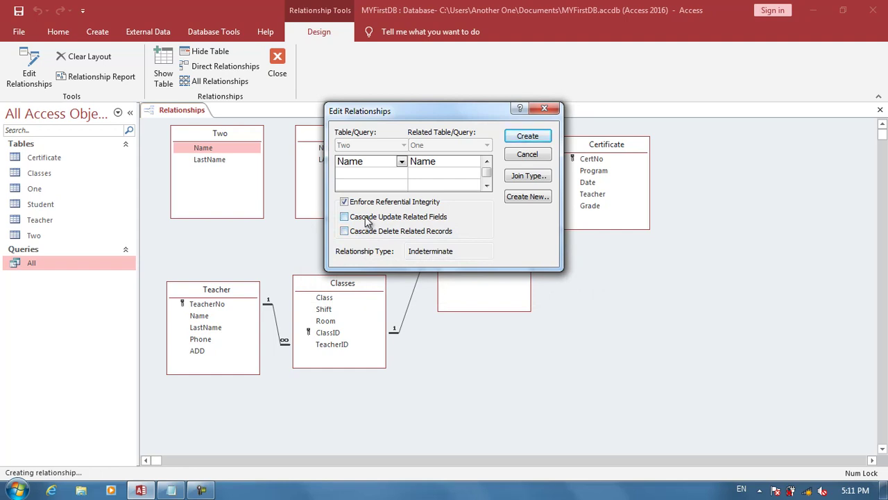
click(368, 202)
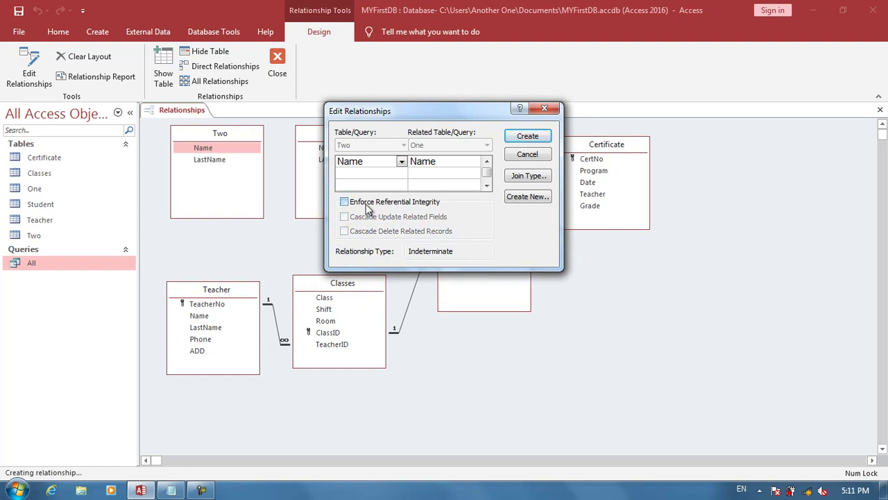
click(528, 138)
Move the One table up beside Two in the diagram
drag(345, 136, 408, 191)
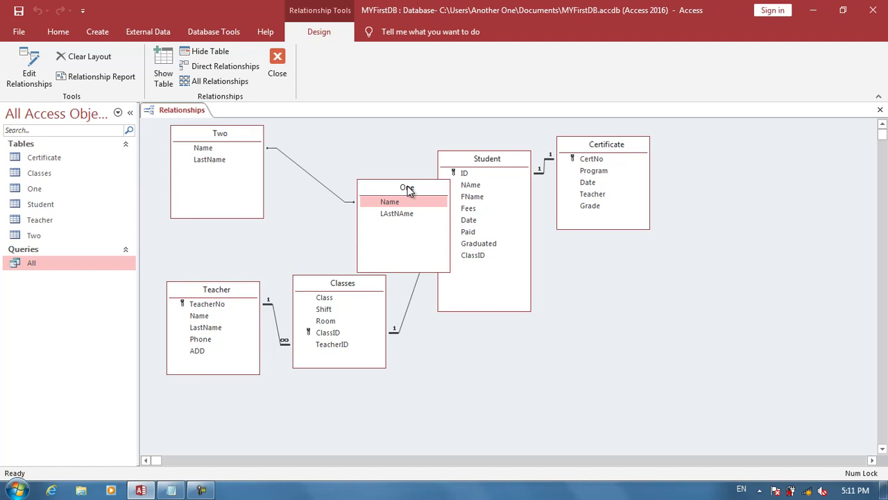
right_click(398, 177)
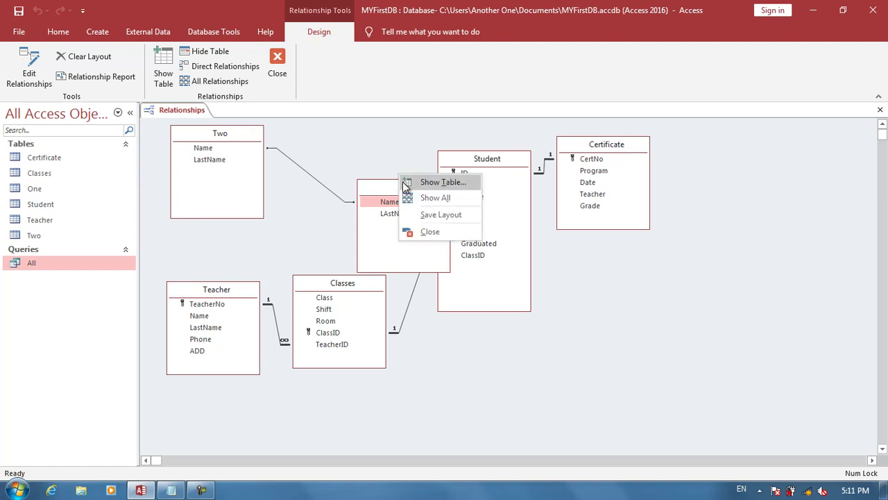
key(Escape)
drag(396, 186, 370, 159)
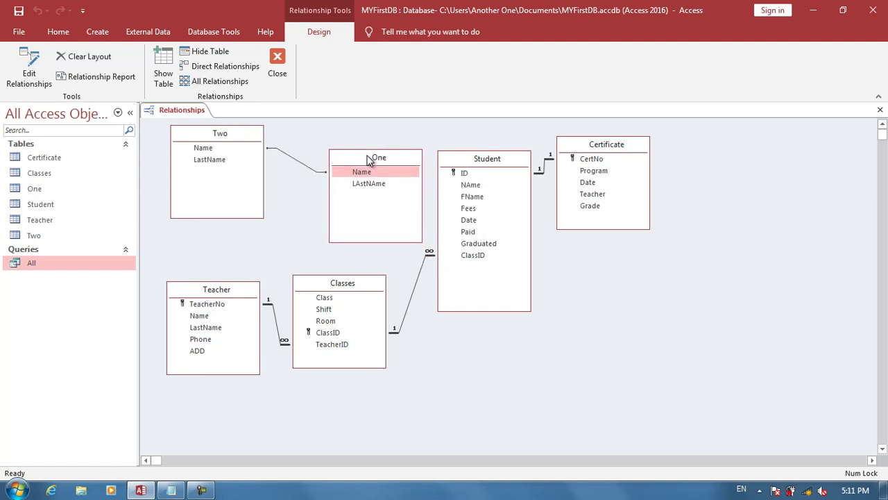